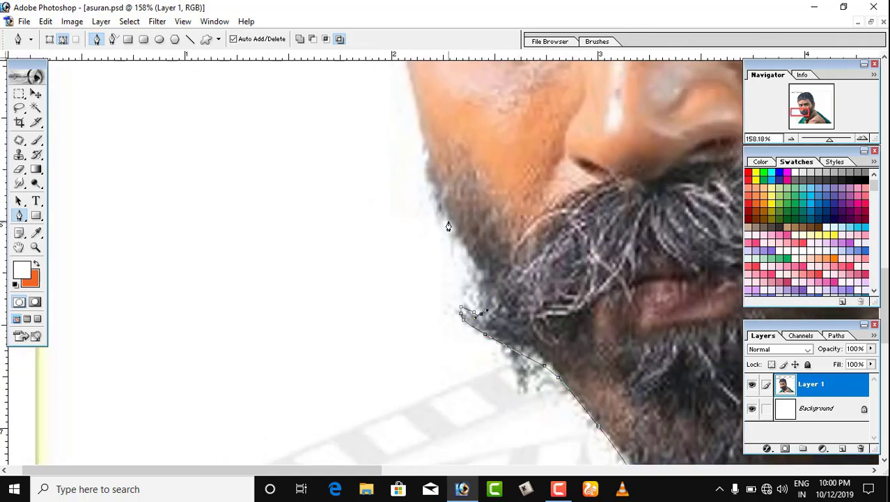
Continue the pen path up the outer edge of the man's beard, cheek and temple to the hairline
left_click_drag(437, 196, 431, 173)
left_click_drag(433, 176, 529, 431)
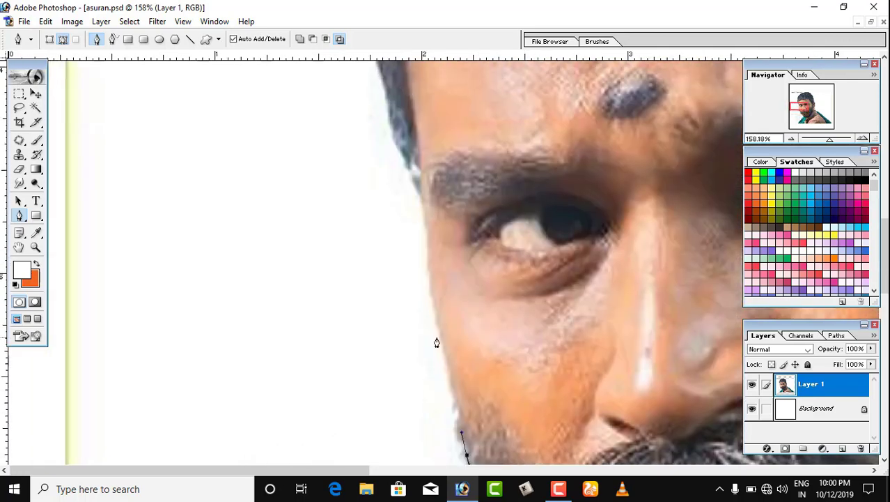
left_click_drag(433, 304, 425, 265)
left_click_drag(422, 203, 397, 143)
left_click_drag(493, 106, 491, 413)
Trace the pen path up the side of the hair towards the crown with curved anchor points
scroll(450, 399, "up", 2)
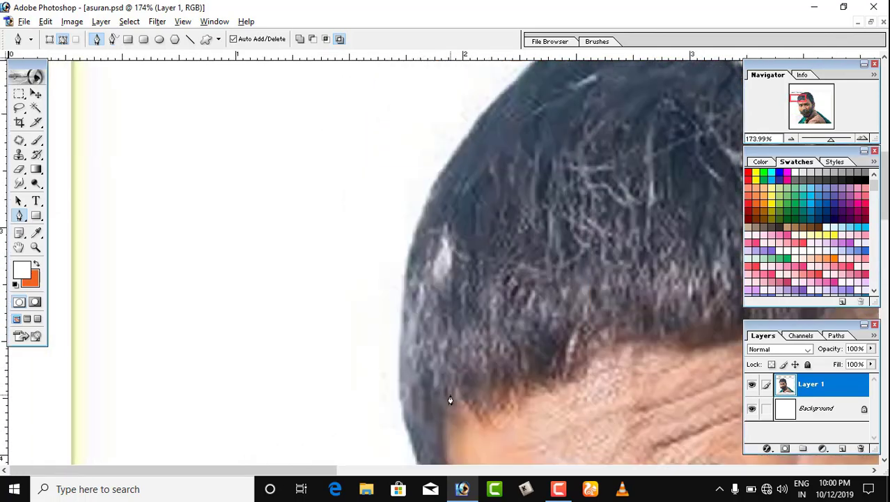
scroll(450, 398, "down", 5)
left_click_drag(522, 296, 523, 498)
left_click(289, 353)
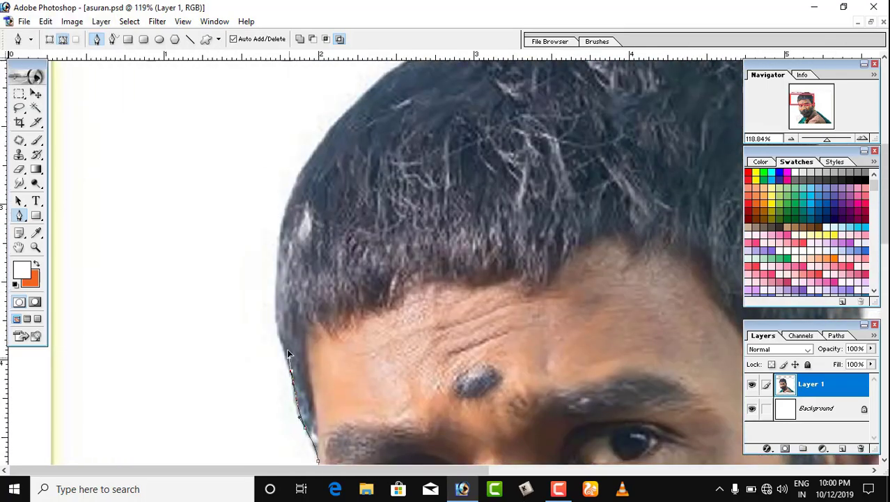
left_click_drag(276, 257, 282, 234)
key("ctrl+z")
left_click_drag(276, 289, 280, 258)
left_click_drag(303, 171, 318, 147)
Carry the pen path over the top of the head and onto the downward slope of the hair
left_click_drag(351, 137, 250, 363)
left_click_drag(304, 288, 335, 272)
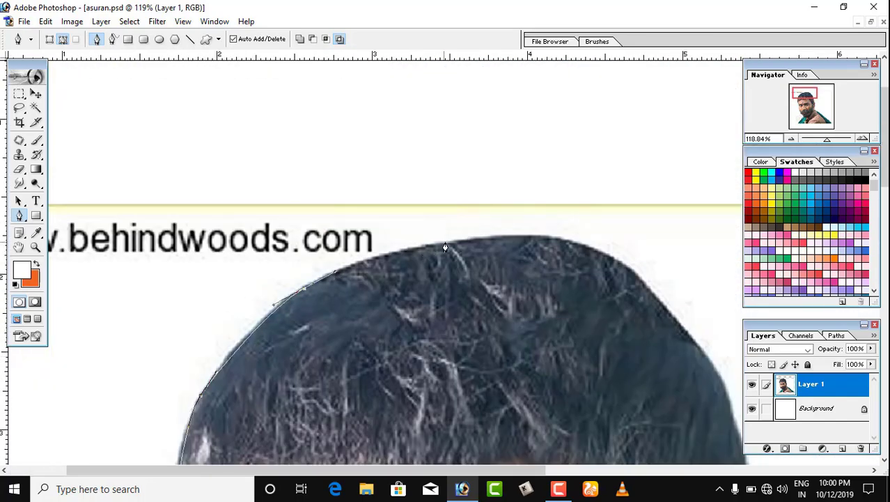
left_click_drag(448, 242, 471, 240)
left_click_drag(549, 263, 377, 220)
left_click_drag(443, 213, 479, 246)
key("ctrl+z")
left_click_drag(433, 209, 458, 232)
left_click(511, 287)
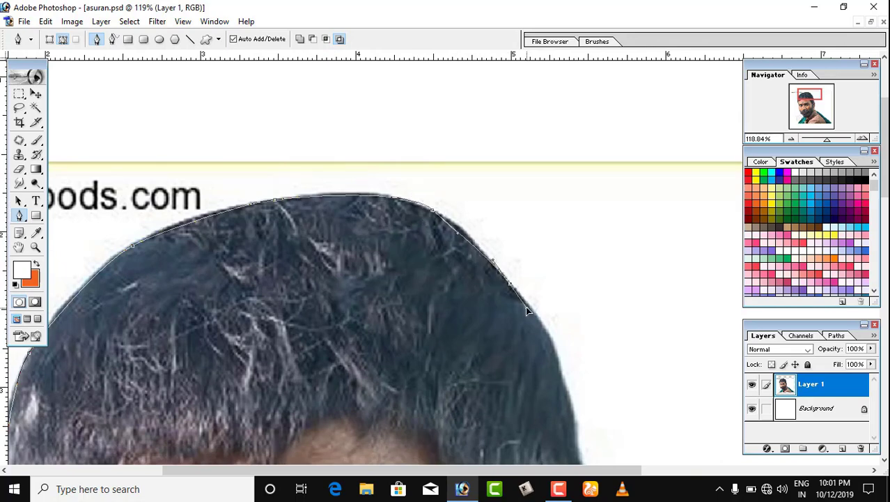
Trace the pen path down the far side of the hair to the top of the ear
left_click_drag(527, 310, 423, 168)
left_click_drag(452, 216, 459, 241)
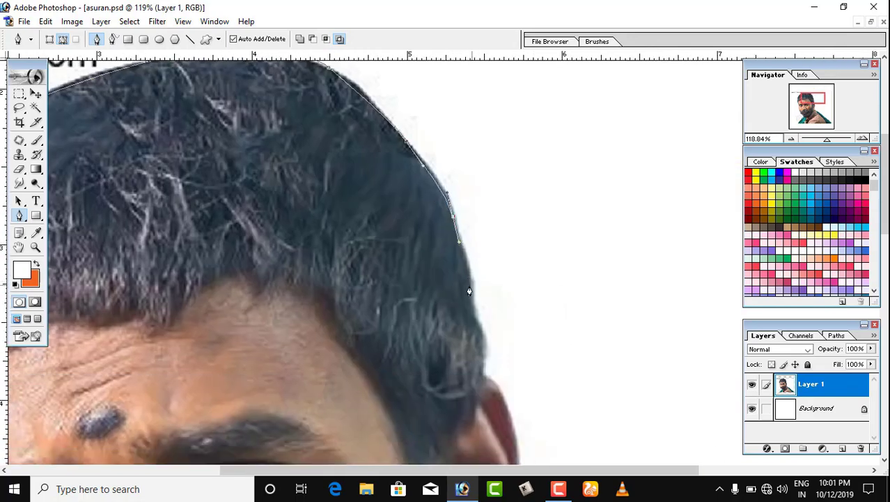
left_click_drag(484, 373, 391, 176)
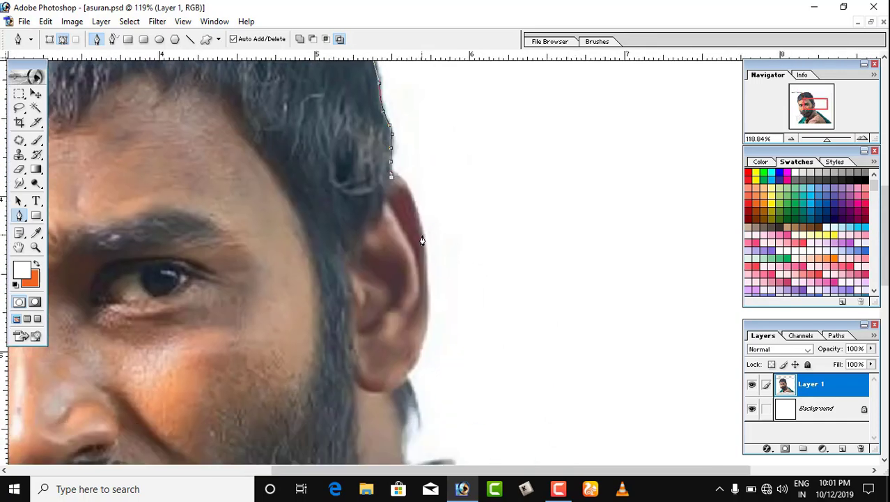
Trace the pen path around the ear and down the neck to the shirt collar
left_click_drag(422, 236, 429, 302)
key("super")
key("super")
left_click_drag(297, 241, 365, 203)
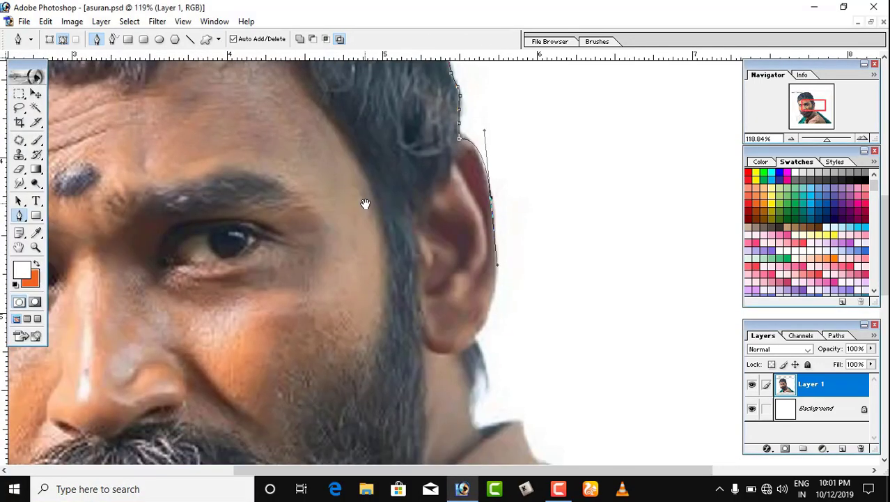
key("ctrl+z")
left_click(494, 262)
scroll(493, 278, "down", 3)
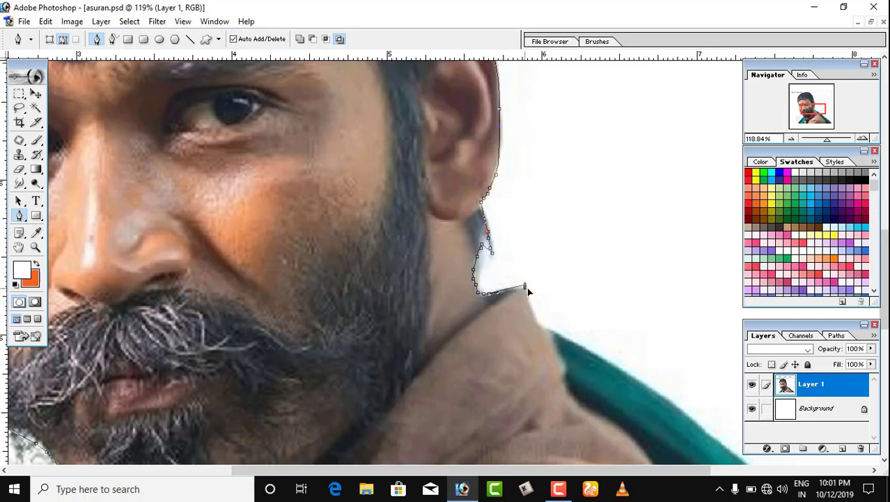
Trace the pen path along the outer edge of the green shawl towards the photo's lower corner
left_click_drag(595, 353, 451, 246)
left_click_drag(510, 304, 407, 205)
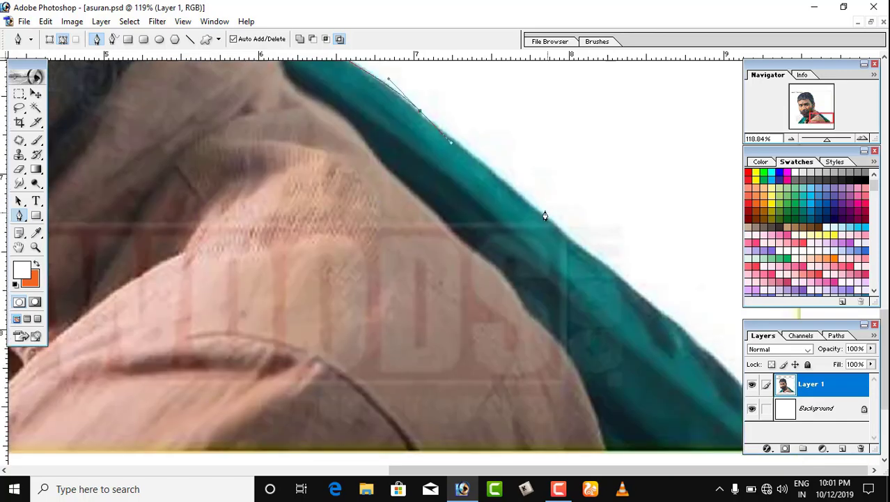
left_click_drag(546, 216, 578, 243)
left_click_drag(615, 280, 666, 324)
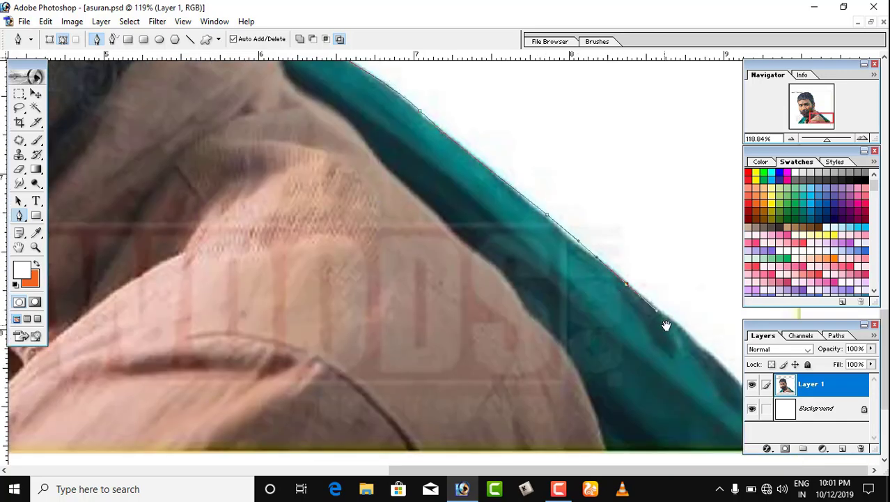
scroll(689, 279, "down", 5)
key("Tab")
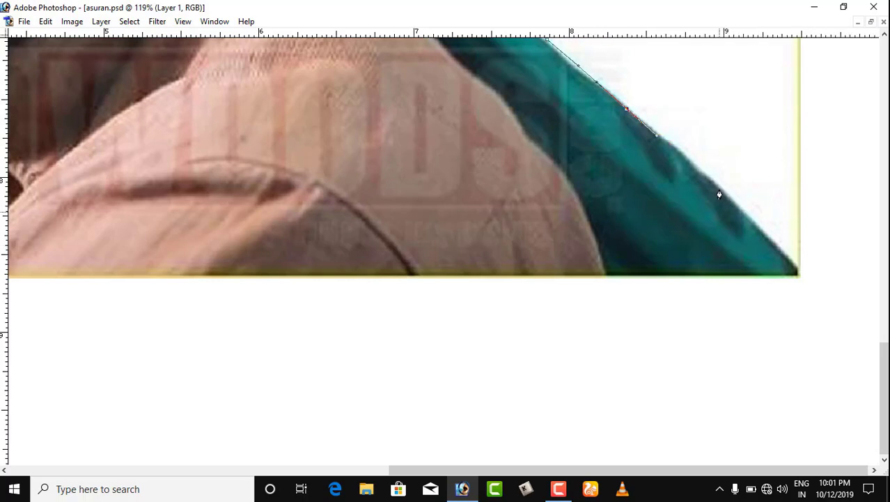
left_click_drag(719, 191, 758, 227)
Run the pen path beneath the photo's lower edge back towards its opposite end at the other shawl corner
left_click_drag(765, 318, 727, 323)
left_click_drag(550, 342, 453, 380)
left_click_drag(211, 334, 693, 275)
left_click_drag(545, 336, 441, 354)
left_click_drag(367, 362, 282, 373)
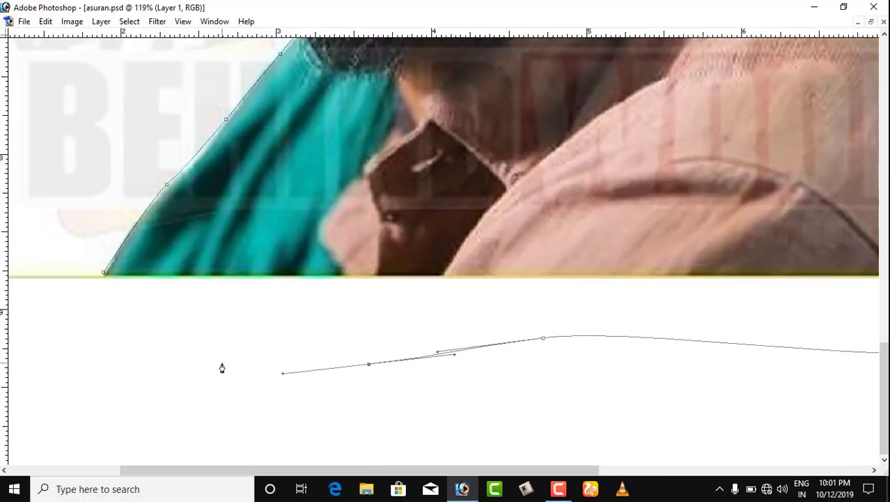
Convert the path to a selection and feather it by 1 pixel
key("ctrl+Return")
key("ctrl+alt+d")
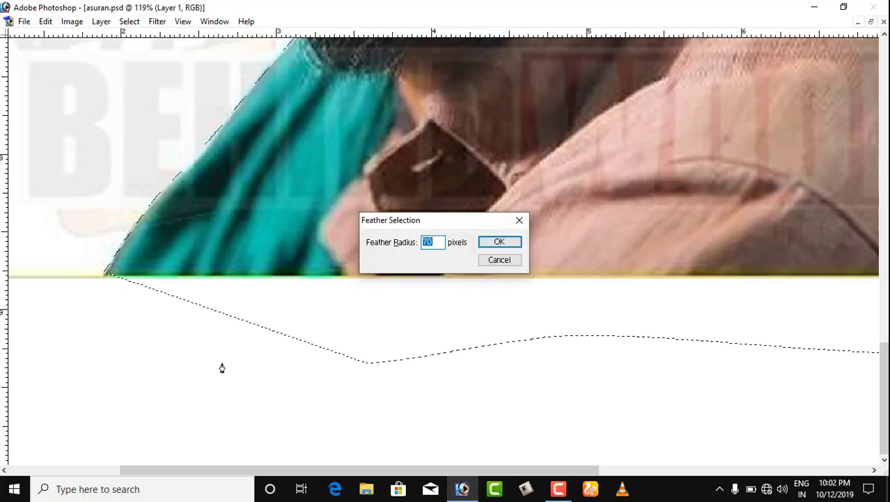
type("1")
key("Return")
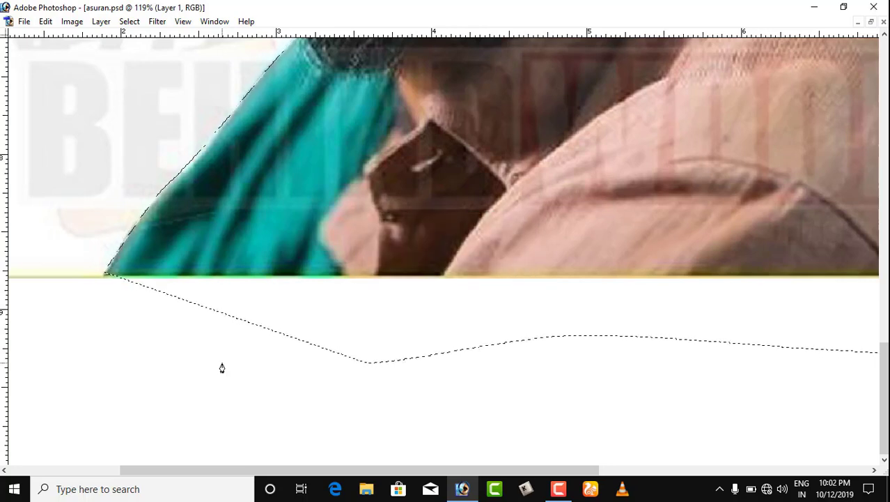
Copy the selected man onto a new layer and hide the original photo on Layer 1
key("ctrl+j")
key("ctrl+0")
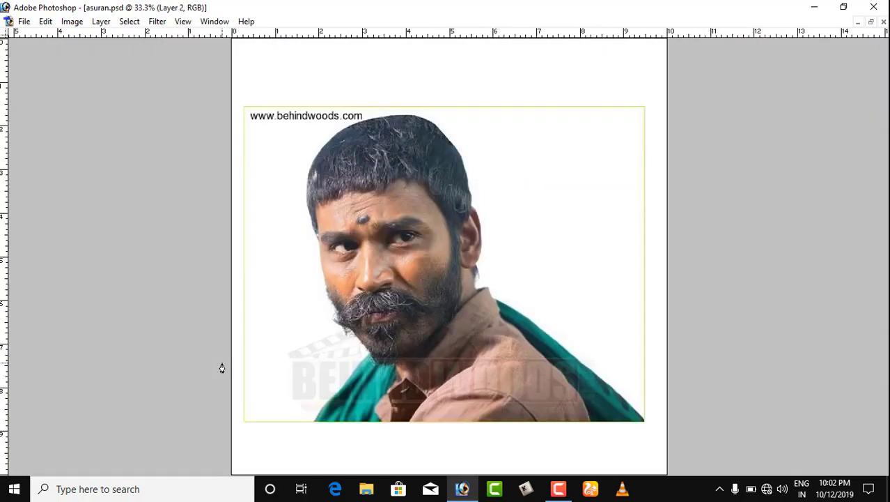
key("Tab")
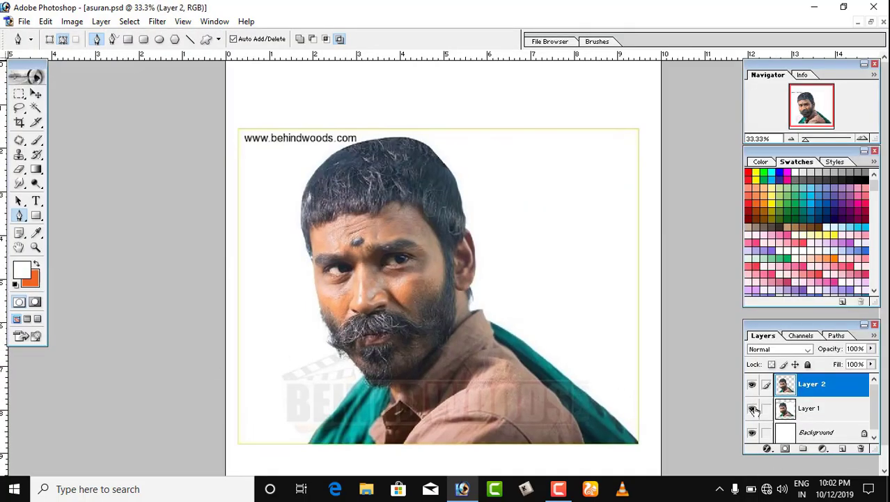
left_click(752, 408)
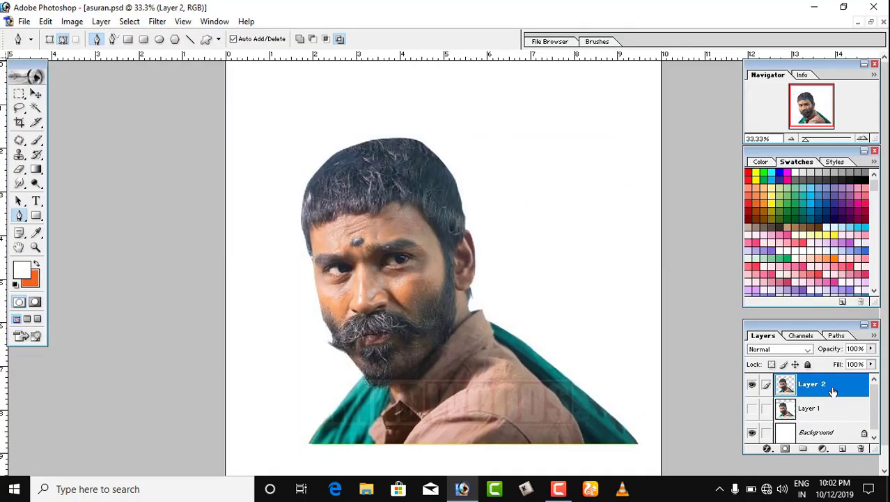
Duplicate the cutout on Layer 2 and hide Layer 2 beneath the copy
key("ctrl+j")
left_click(752, 410)
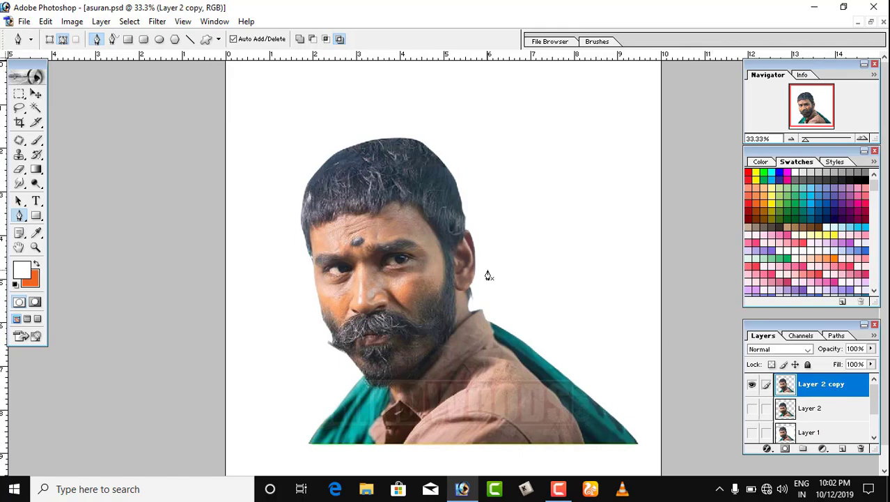
key("ctrl+i")
key("a")
key("ctrl+z")
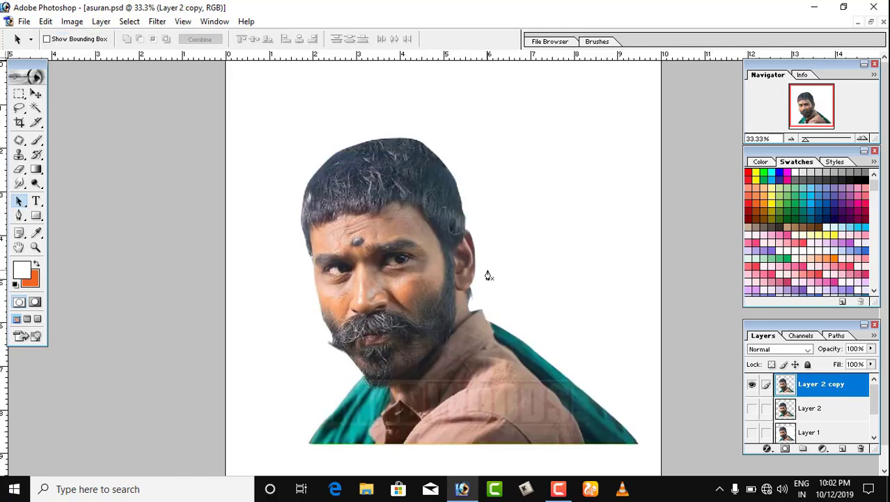
key("ctrl+i")
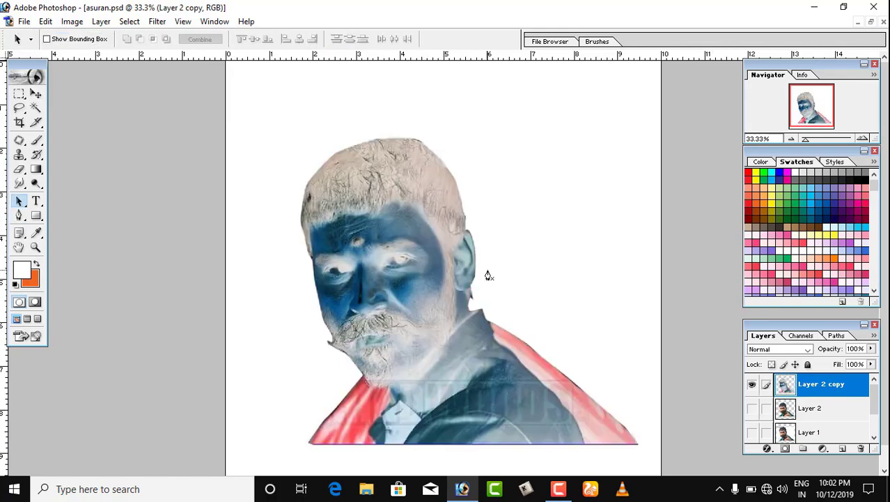
key("ctrl+z")
Apply Brightness +7 and Contrast +12 to Layer 2 copy, and show Layer 2 again
key("alt+i")
key("a")
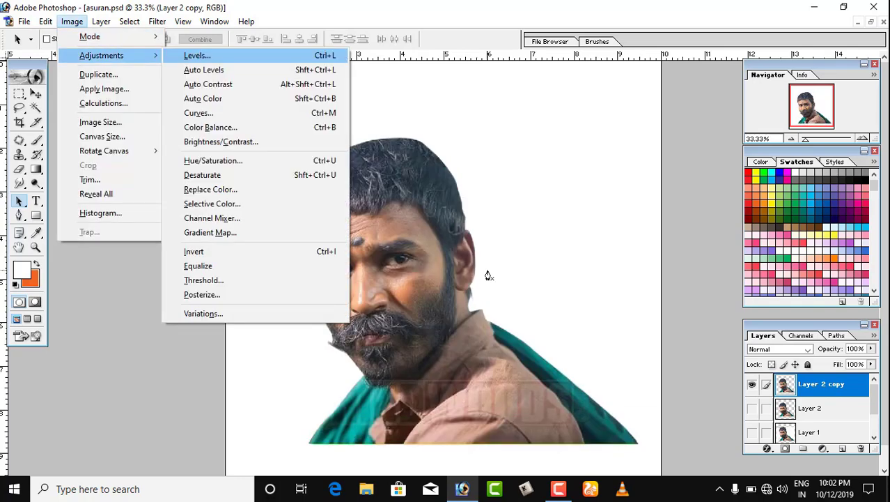
key("c")
left_click_drag(634, 240, 642, 216)
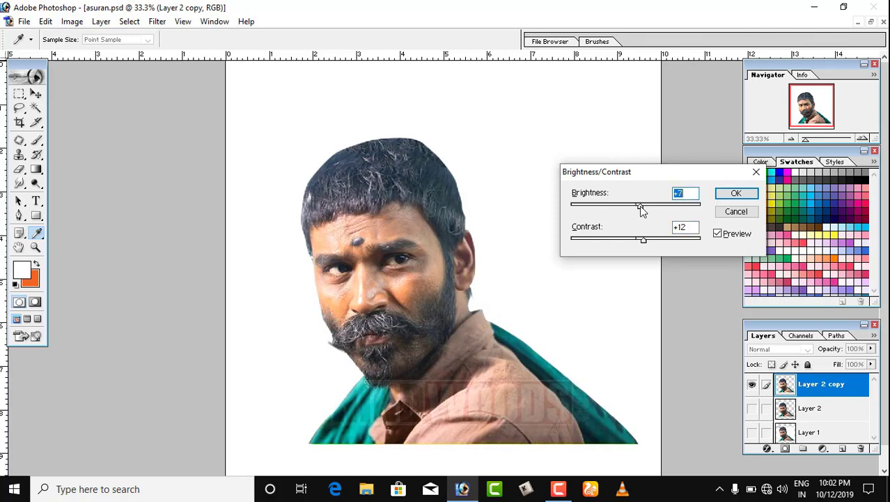
left_click(718, 197)
key("v")
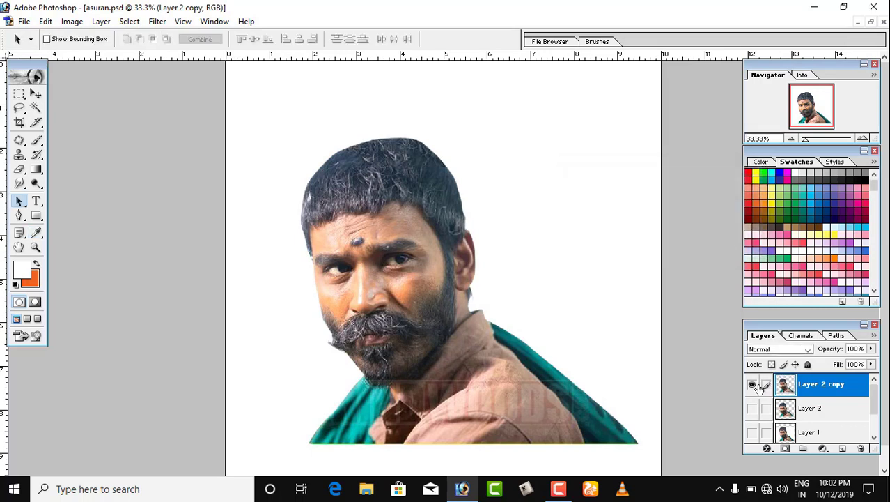
left_click(752, 409)
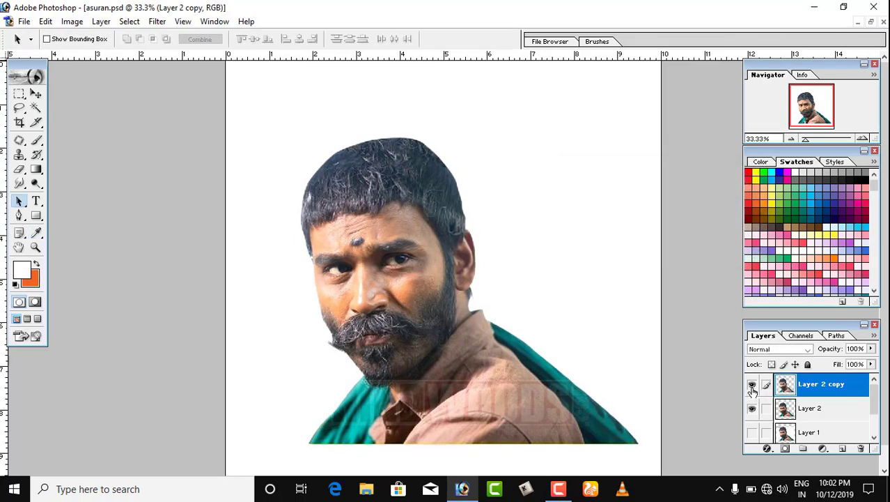
Smudge the skin around the nose-tip highlight on Layer 2 copy at 40% strength with a size 20 brush
key("r")
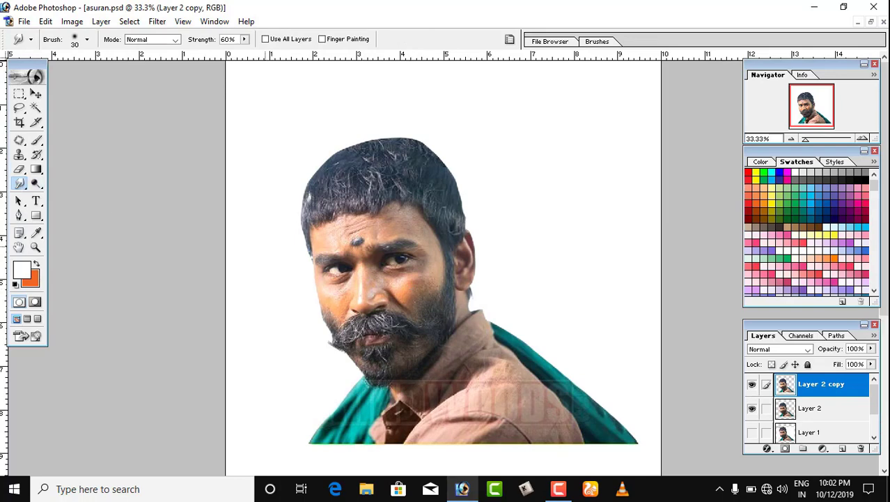
key("ctrl+plus")
key("ctrl+plus")
key("ctrl+plus")
key("ctrl+plus")
key("ctrl+plus")
left_click_drag(271, 273, 526, 316)
key("4")
scroll(411, 259, "down", 2)
scroll(372, 284, "down", 2)
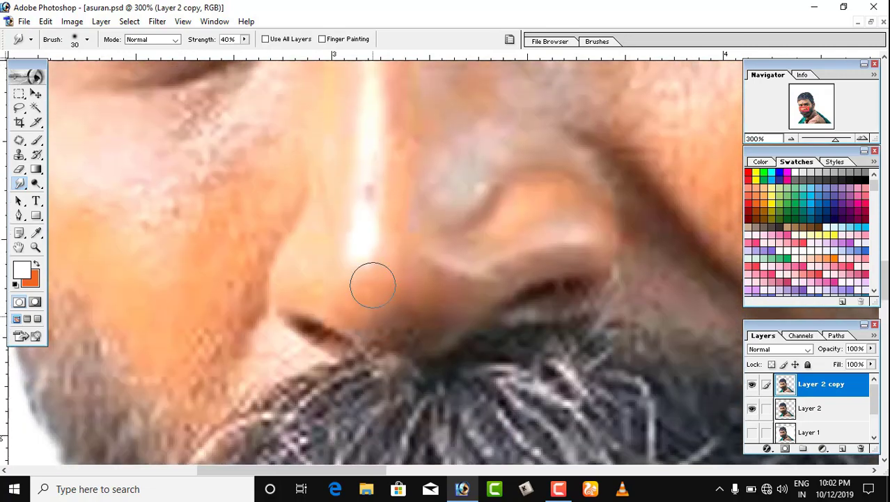
key("bracketleft")
key("bracketleft")
key("bracketleft")
key("bracketright")
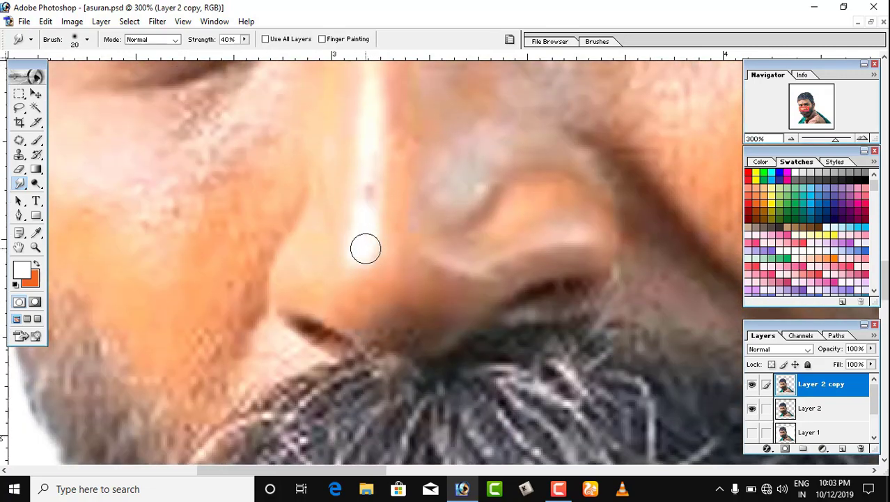
Smooth the shading on the underside of the nose tip with the Smudge tool, enlarging the brush to 40
scroll(365, 209, "down", 5)
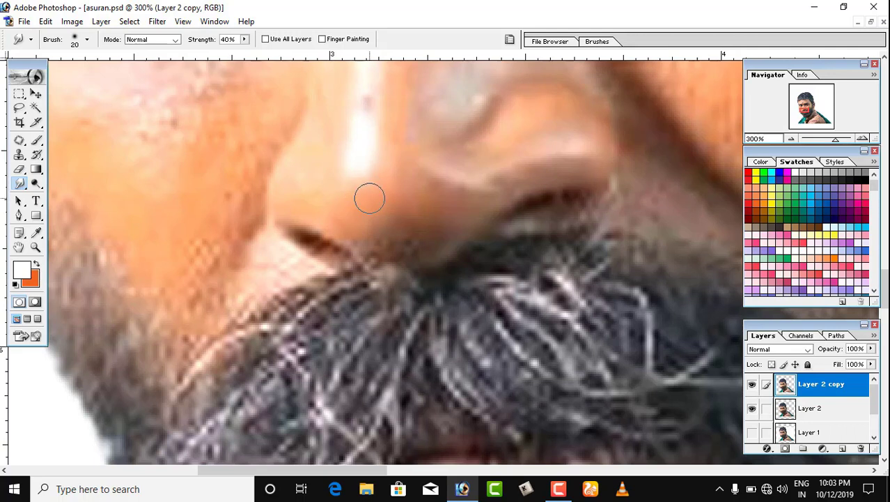
key("bracketleft")
key("bracketright")
key("bracketright")
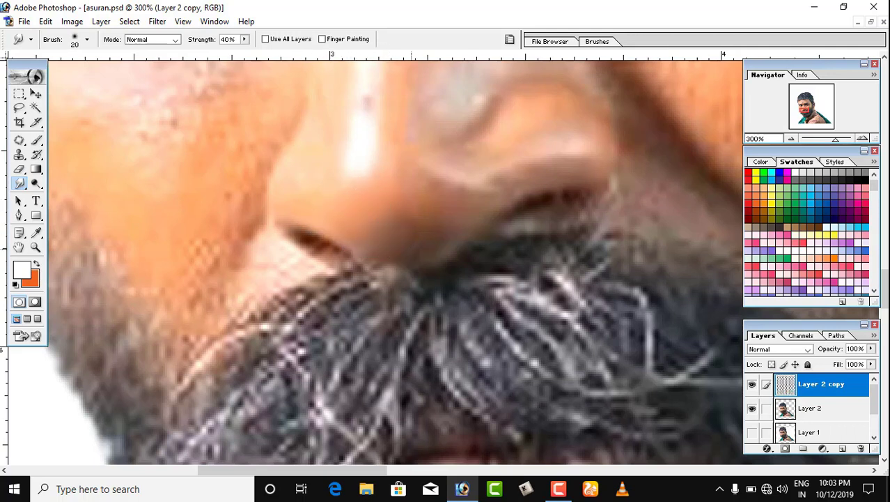
key("bracketright")
key("bracketright")
scroll(383, 240, "up", 2)
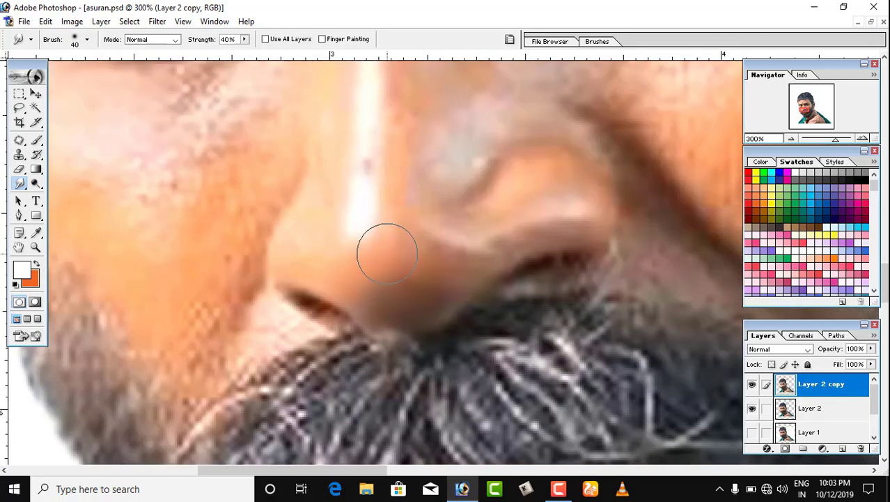
Smudge the edges and highlight of the nostril wing using brush sizes 10 and 20
key("bracketleft")
key("bracketleft")
key("bracketleft")
key("bracketleft")
scroll(460, 285, "up", 2)
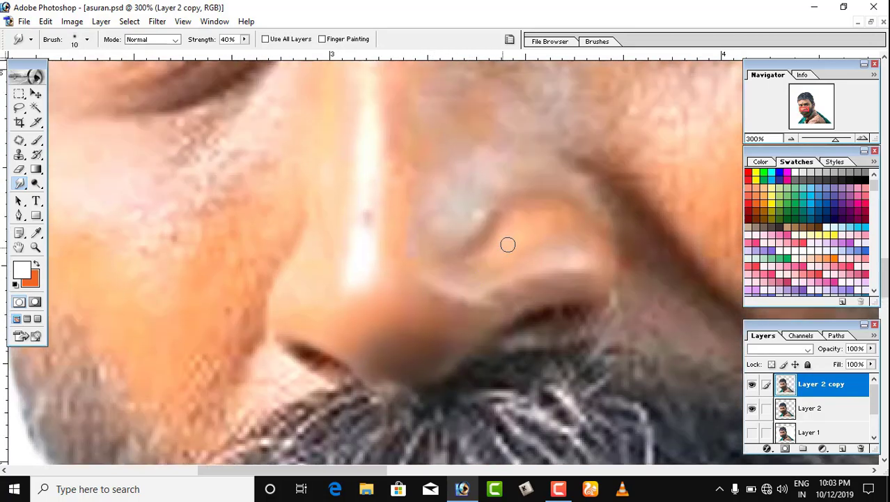
key("bracketright")
key("bracketright")
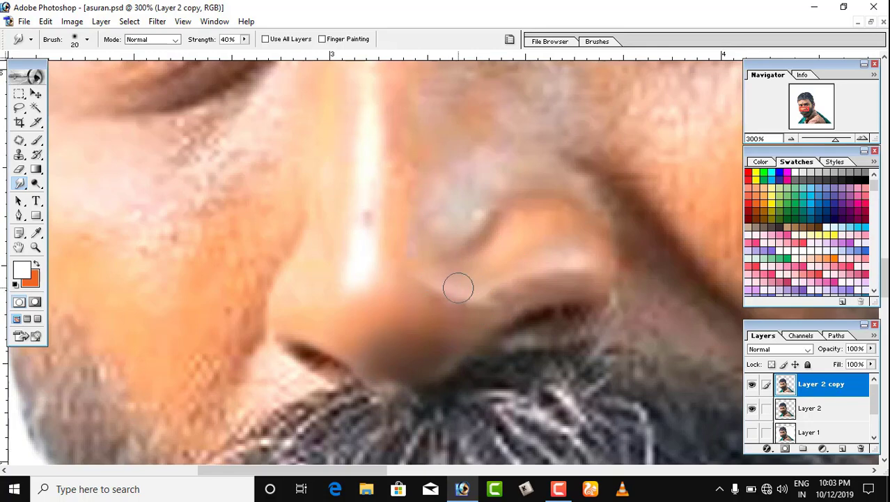
key("bracketleft")
scroll(571, 293, "up", 2)
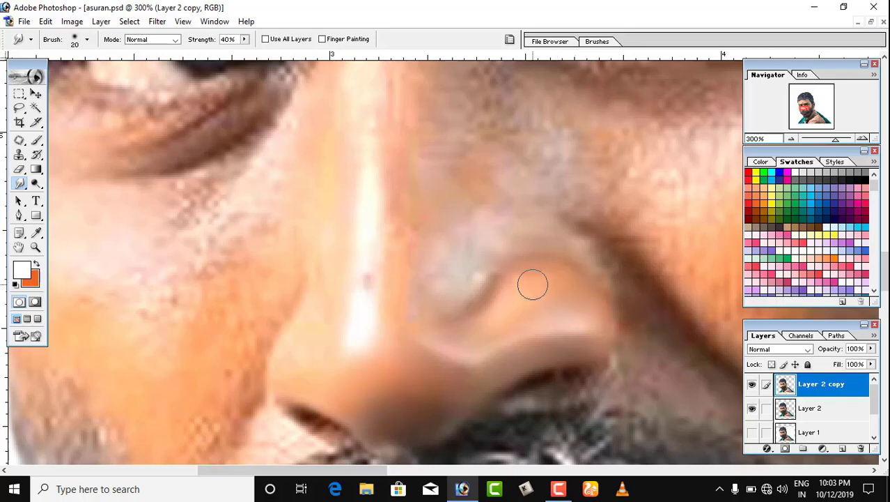
Blend the nostril wing, its crease and the grey patch beside the nose bridge with small smudge strokes
left_click_drag(526, 304, 509, 305)
key("bracketleft")
mouse_move(523, 268)
left_mouse_down()
mouse_move(533, 278)
mouse_move(552, 274)
left_mouse_up()
key("bracketleft")
key("bracketright")
mouse_move(451, 248)
left_mouse_down()
mouse_move(481, 239)
mouse_move(442, 286)
mouse_move(476, 288)
mouse_move(433, 309)
left_mouse_up()
key("bracketleft")
key("bracketright")
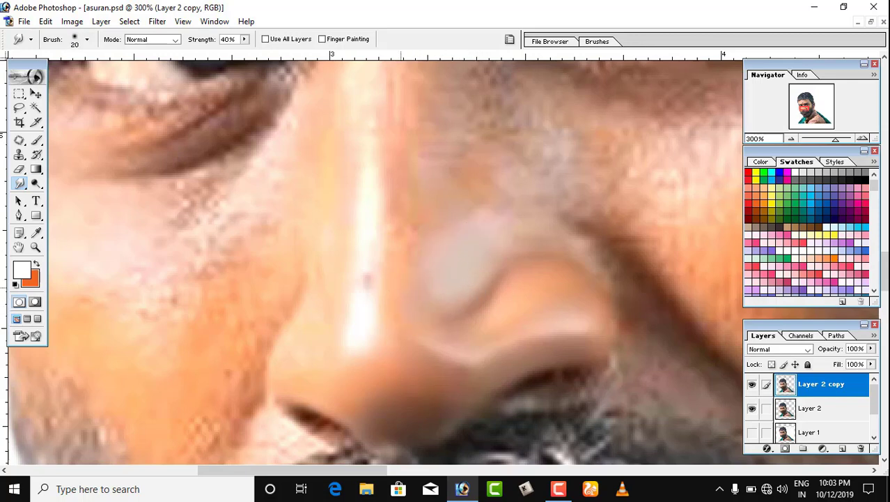
Smooth the white highlight along the nose bridge and the skin on its shaded side with a size 20 Smudge brush
scroll(369, 278, "down", 2)
mouse_move(361, 261)
left_mouse_down()
mouse_move(361, 198)
mouse_move(368, 263)
mouse_move(367, 162)
left_mouse_up()
scroll(393, 275, "up", 3)
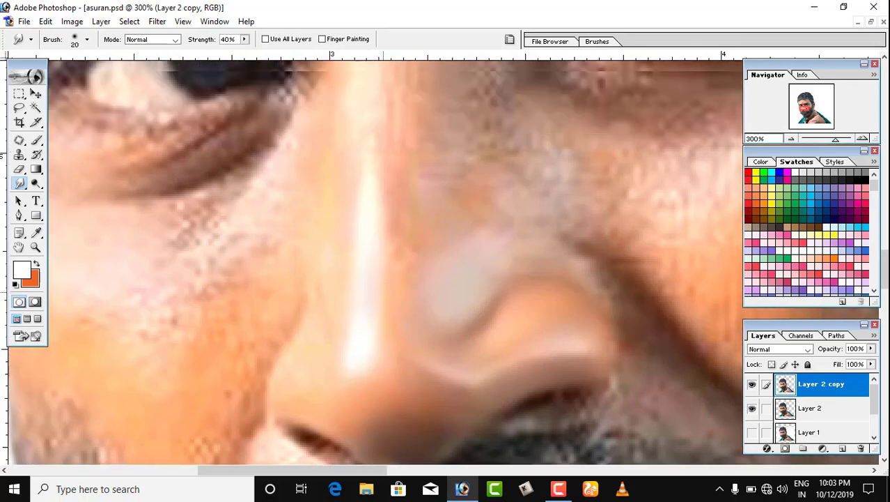
mouse_move(395, 245)
left_mouse_down()
mouse_move(410, 237)
mouse_move(405, 220)
mouse_move(404, 268)
left_mouse_up()
left_click_drag(433, 239, 419, 241)
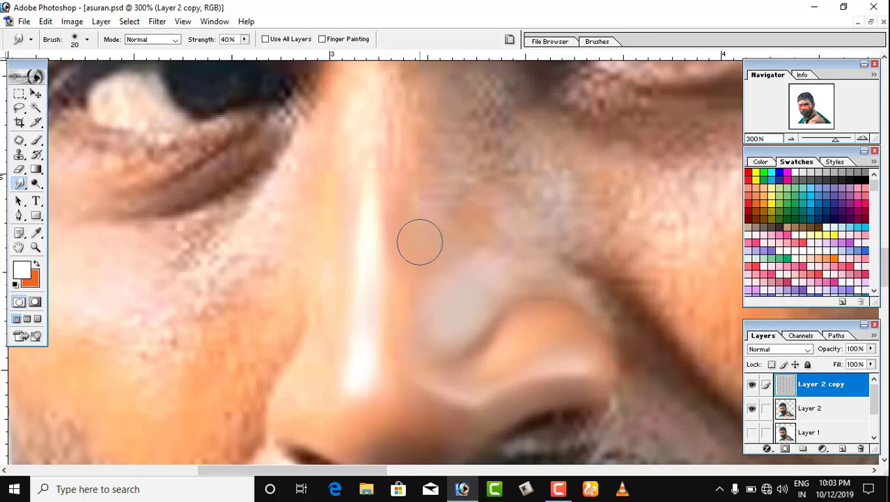
Blend the upper nose bridge between the eyes with the size 20 Smudge brush
scroll(446, 299, "up", 3)
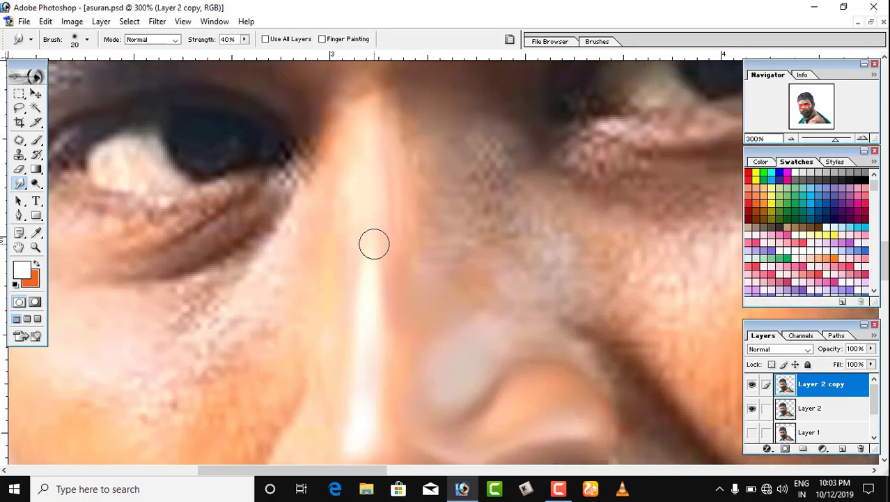
key("bracketright")
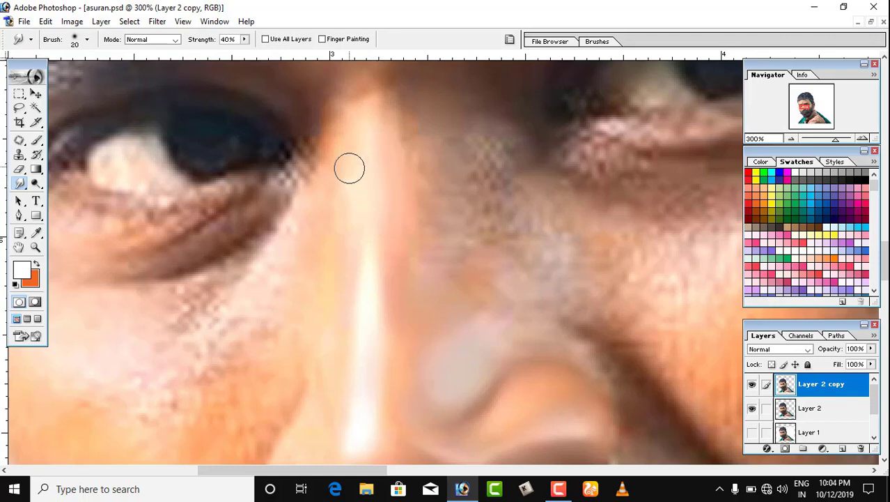
scroll(317, 227, "down", 2)
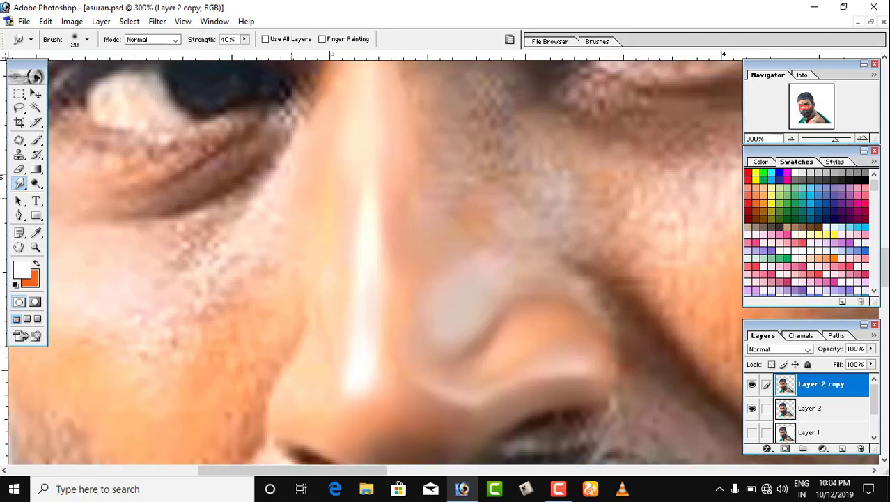
Smooth the lit flank of the nose from the inner eye corner down to the nostril, alternating brush sizes 20 and 30
key("bracketright")
scroll(277, 208, "down", 2)
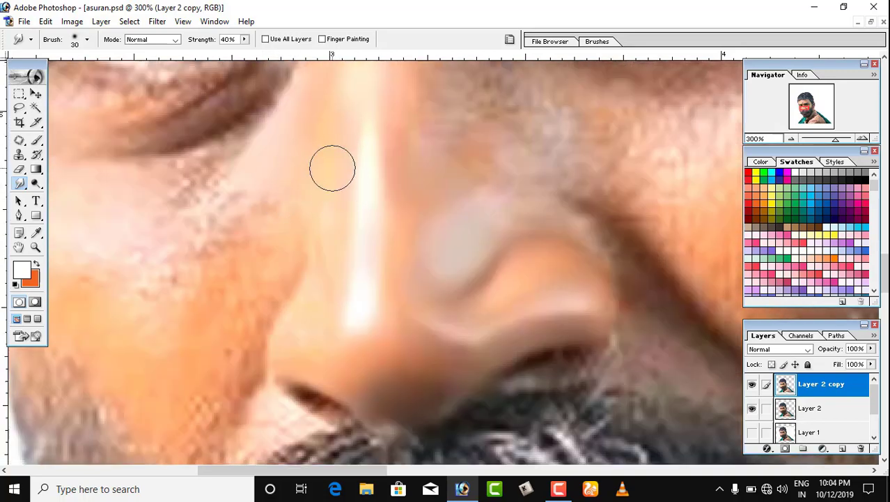
scroll(332, 207, "down", 1)
key("bracketleft")
scroll(330, 209, "down", 1)
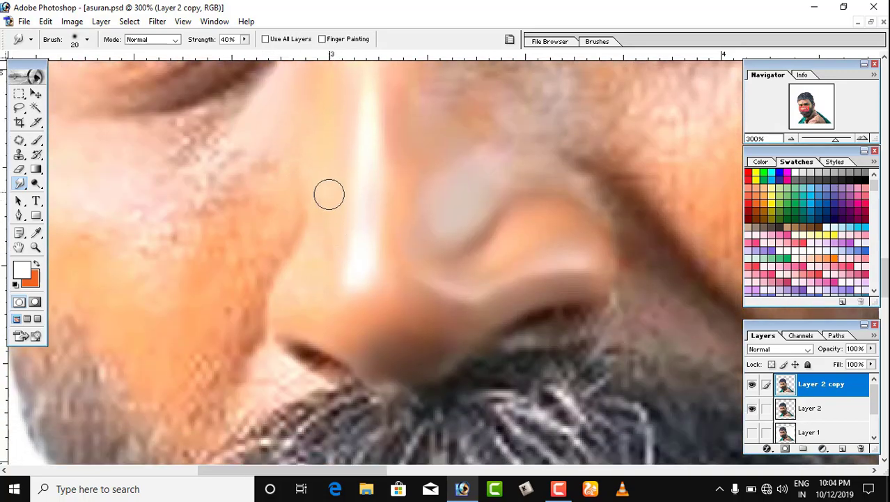
key("bracketright")
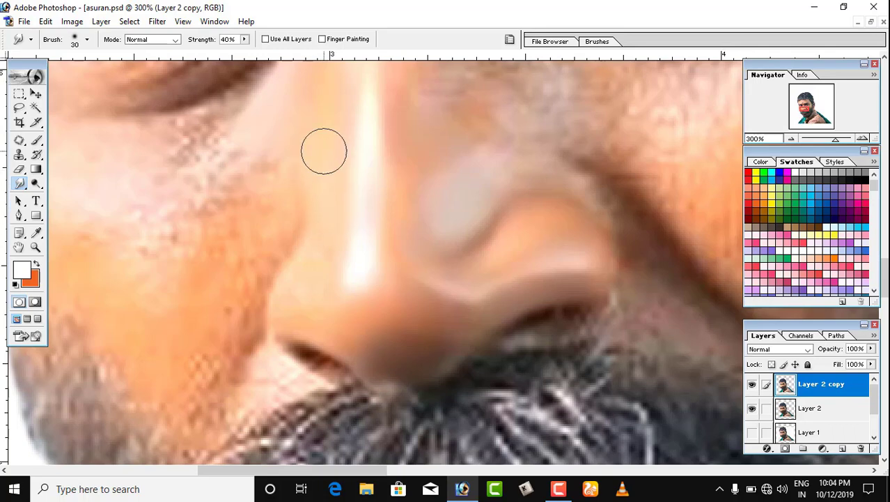
scroll(314, 202, "down", 1)
key("bracketleft")
key("bracketleft")
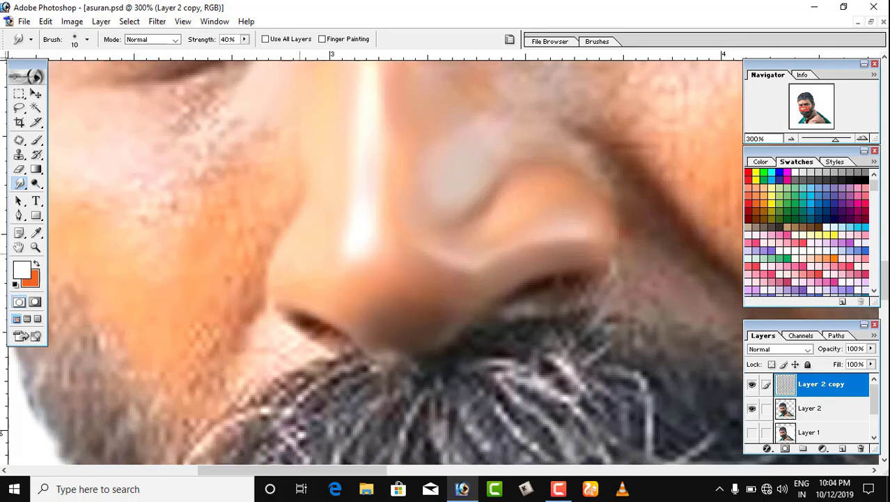
Smudge the pale skin patch between the nostril and the moustache using a small brush of about size 10
scroll(315, 211, "down", 2)
scroll(290, 224, "down", 2)
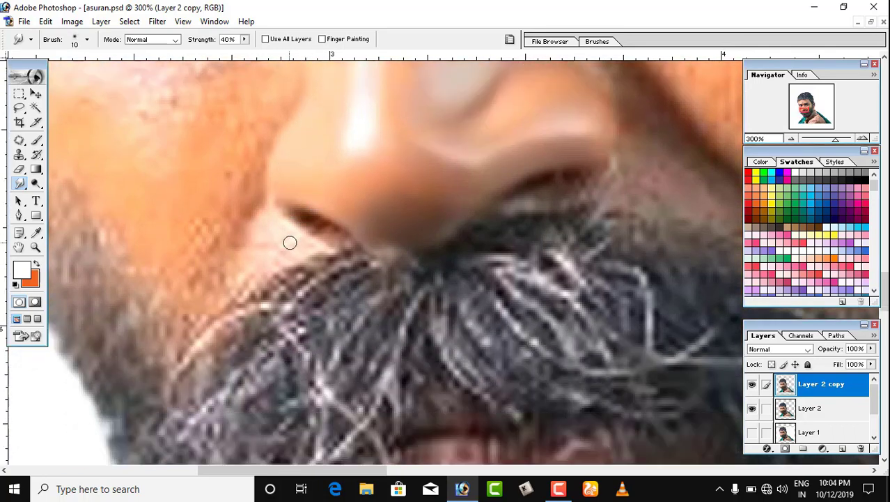
key("bracketleft")
mouse_move(264, 223)
left_mouse_down()
mouse_move(317, 249)
mouse_move(293, 240)
mouse_move(264, 263)
mouse_move(257, 255)
mouse_move(237, 287)
left_mouse_up()
key("bracketright")
key("bracketright")
key("bracketleft")
key("bracketright")
Blend the cheek beside the nose, below the inner eye corner, with a size 30 Smudge brush
scroll(220, 258, "up", 3)
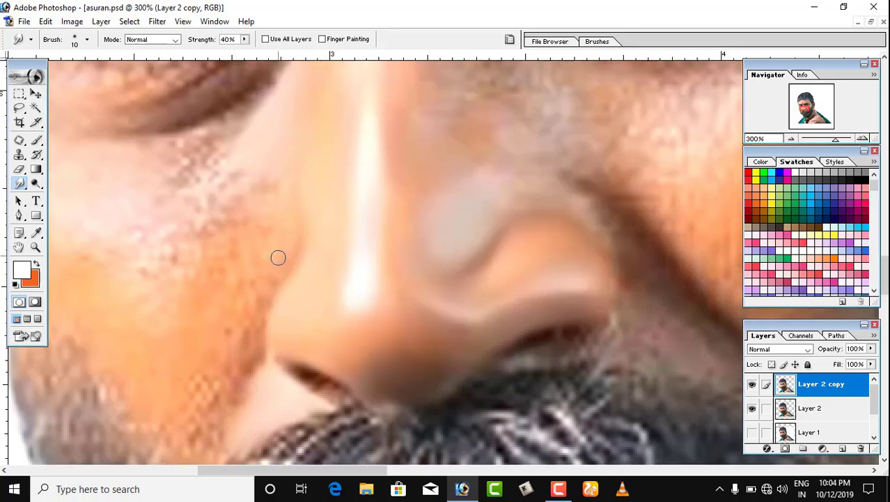
key("bracketright")
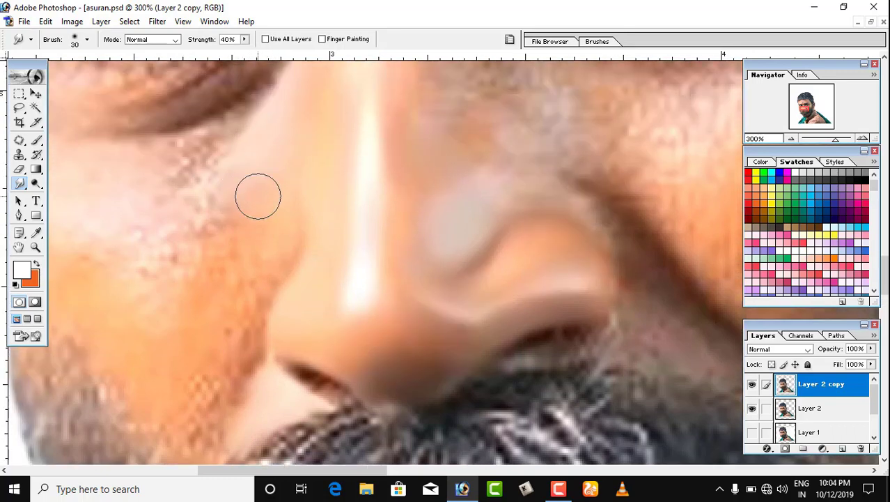
mouse_move(257, 203)
left_mouse_down()
mouse_move(256, 258)
mouse_move(240, 207)
mouse_move(213, 215)
left_mouse_up()
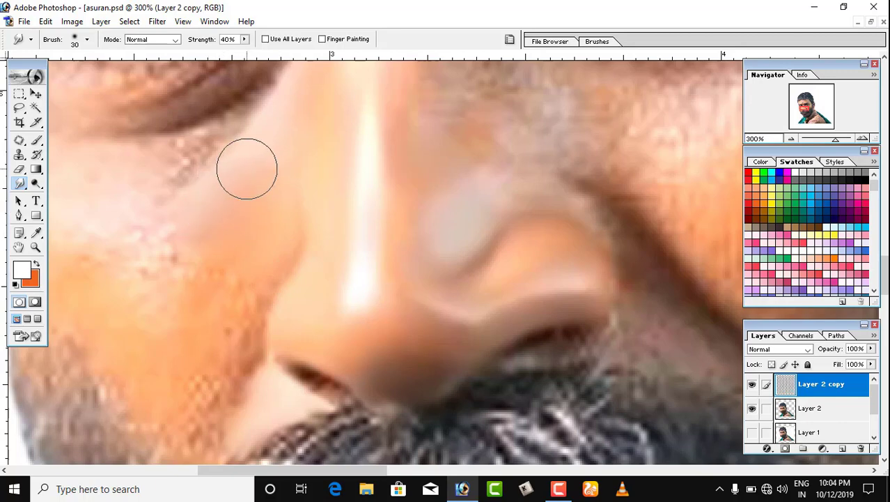
Smooth the crease where the cheek meets the lit side of the nostril with a size 10 Smudge brush
scroll(195, 207, "down", 2)
scroll(202, 199, "down", 1)
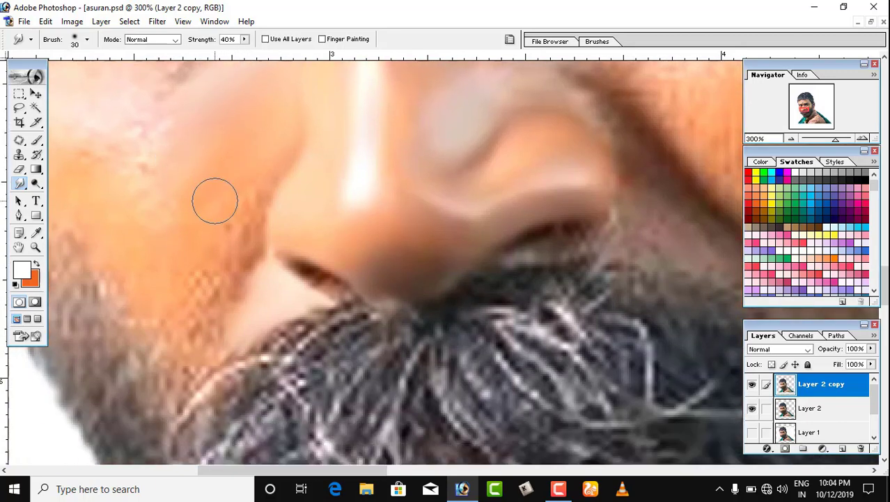
key("bracketleft")
key("bracketleft")
key("bracketright")
left_click_drag(235, 193, 237, 209)
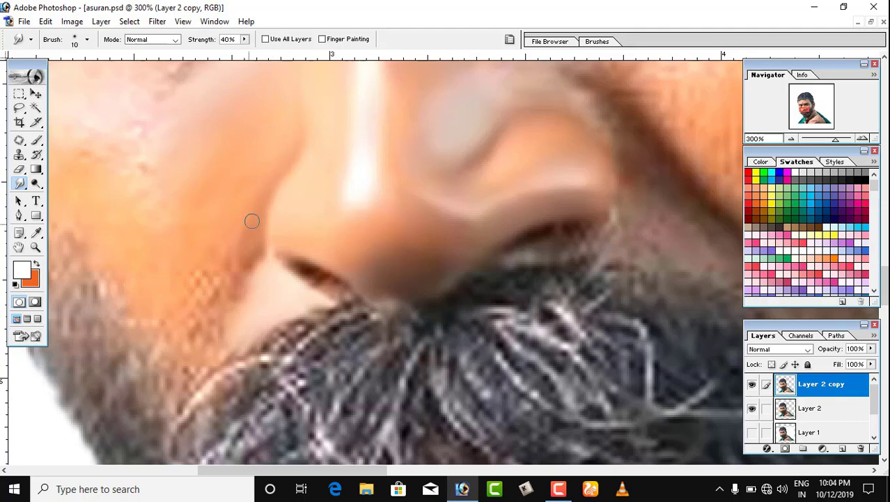
left_click_drag(247, 248, 246, 269)
key("bracketright")
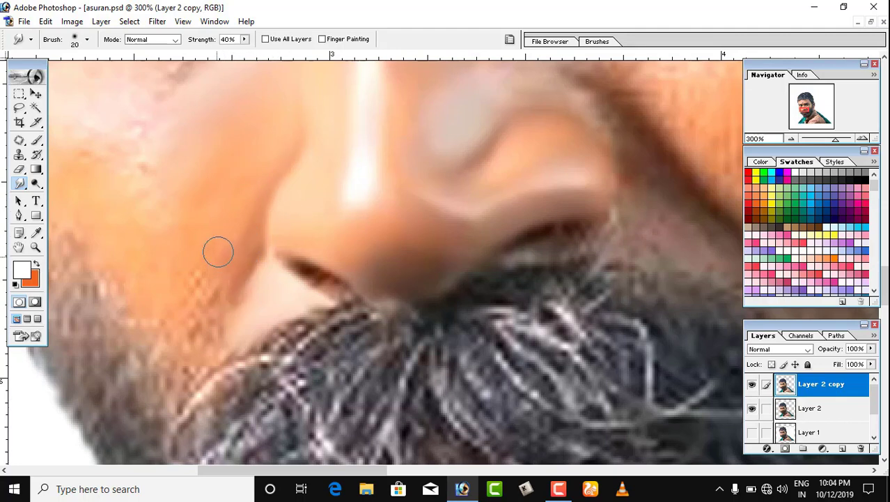
Blend the orange cheek skin beside the nostril crease with a larger Smudge brush, finishing at size 20
key("bracketright")
mouse_move(219, 238)
left_mouse_down()
mouse_move(212, 221)
mouse_move(189, 212)
left_mouse_up()
key("bracketright")
scroll(210, 208, "down", 2)
key("bracketleft")
key("bracketright")
scroll(195, 255, "down", 1)
key("bracketleft")
key("bracketleft")
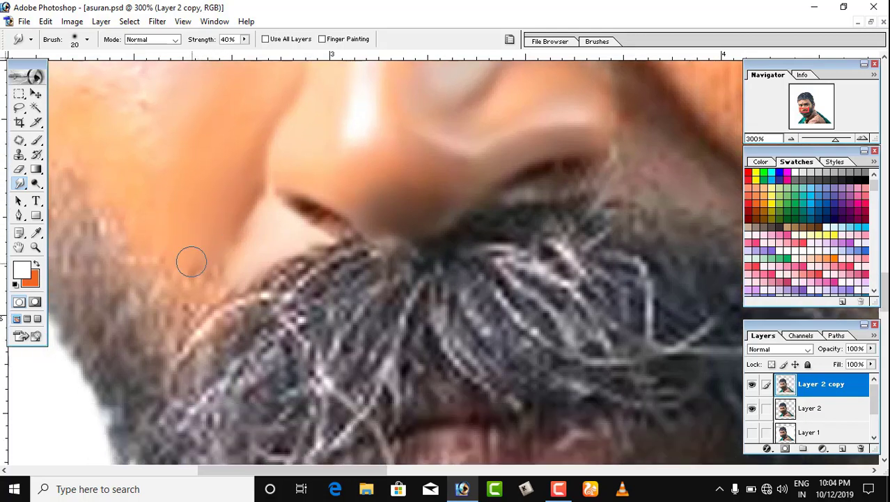
Smudge the lower cheek down to the moustache edge using brush sizes 20 and 10
mouse_move(191, 263)
left_mouse_down()
mouse_move(198, 265)
mouse_move(197, 242)
left_mouse_up()
key("bracketright")
key("bracketleft")
key("bracketleft")
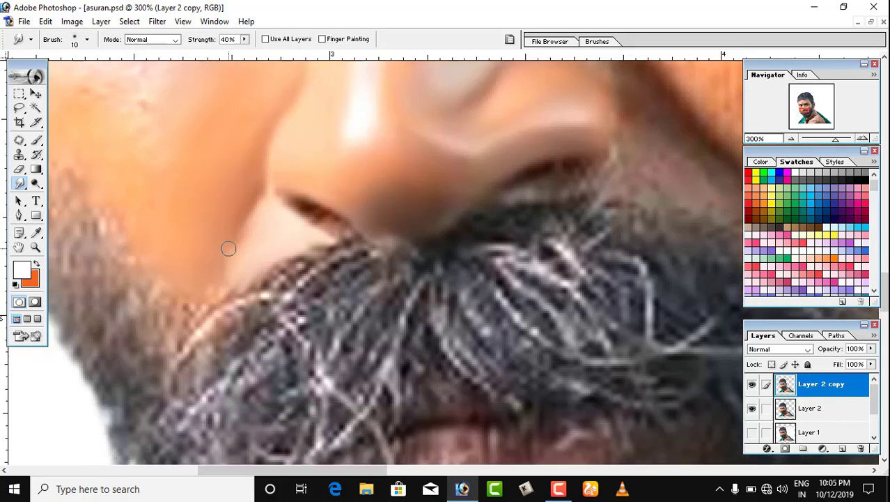
key("bracketright")
key("bracketright")
key("bracketleft")
Smooth the edges of the dark nostril opening above the pale skin patch with a size 9 Smudge brush
scroll(305, 264, "up", 3)
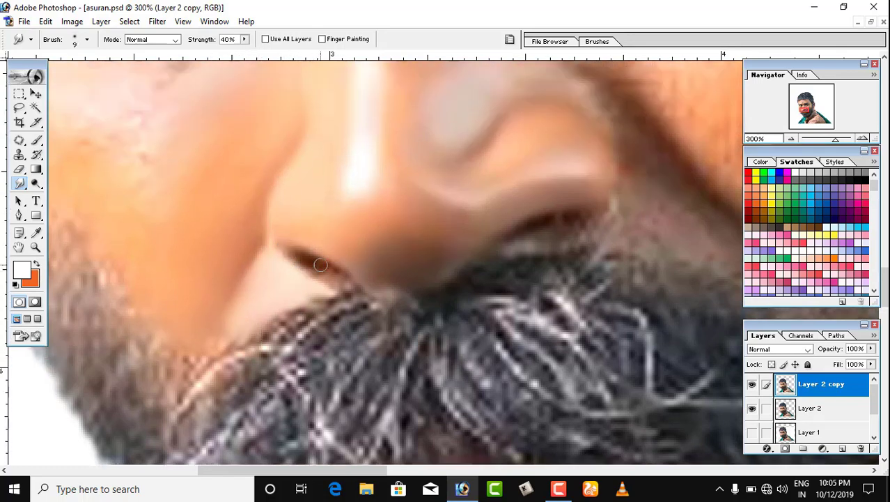
left_click_drag(333, 279, 292, 250)
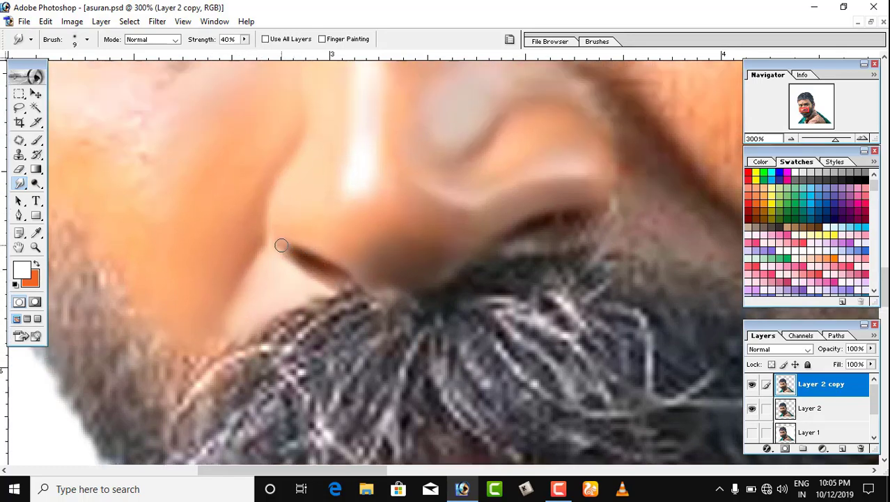
scroll(173, 294, "up", 4)
scroll(176, 269, "down", 3)
Blend the orange cheek between the nose and the beard with Smudge brush sizes 40 and 50
key("bracketright")
key("bracketright")
key("bracketright")
key("bracketright")
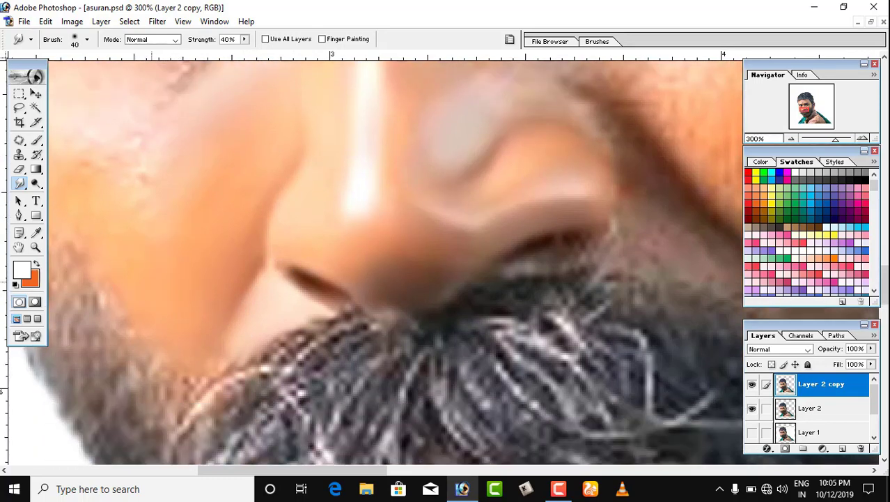
left_click_drag(155, 266, 174, 279)
left_click_drag(202, 236, 205, 199)
key("bracketright")
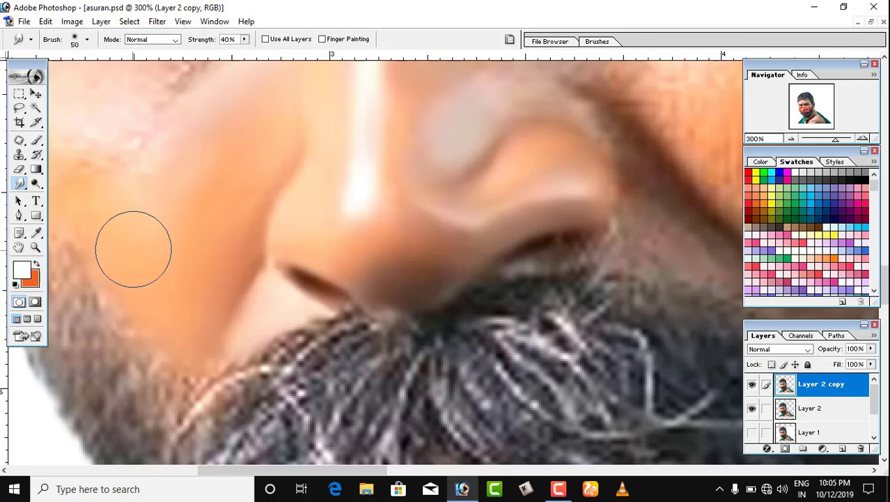
Smooth the outer cheek below the eye and along the face outline, reducing the Smudge brush to size 20
left_click_drag(140, 238, 398, 313)
mouse_move(347, 286)
left_mouse_down()
mouse_move(376, 352)
mouse_move(365, 295)
mouse_move(322, 262)
left_mouse_up()
key("bracketleft")
key("bracketleft")
key("bracketleft")
mouse_move(323, 263)
left_mouse_down()
mouse_move(313, 253)
mouse_move(366, 305)
left_mouse_up()
key("bracketleft")
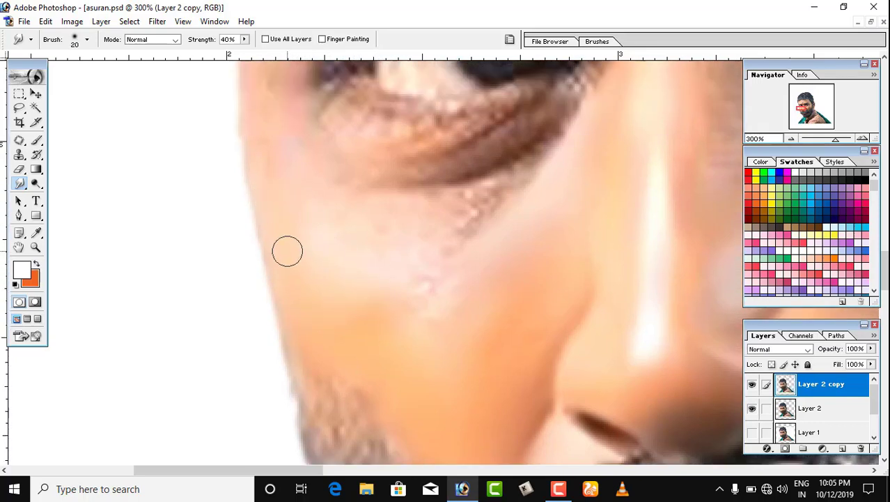
Examine the smudged face at reduced zoom and compare it with the original by toggling Layer 2 copy's visibility
scroll(335, 349, "up", 1)
key("ctrl+minus")
key("ctrl+minus")
key("ctrl+minus")
key("ctrl+minus")
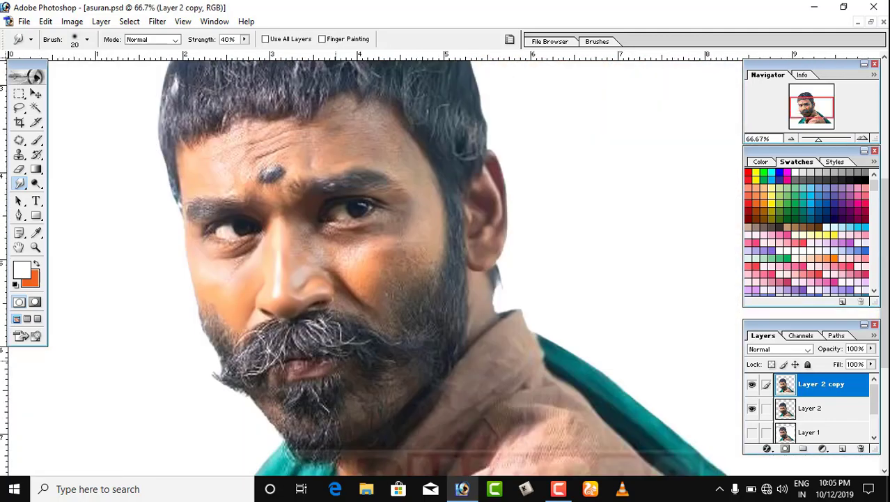
key("ctrl+plus")
key("ctrl+plus")
key("ctrl+plus")
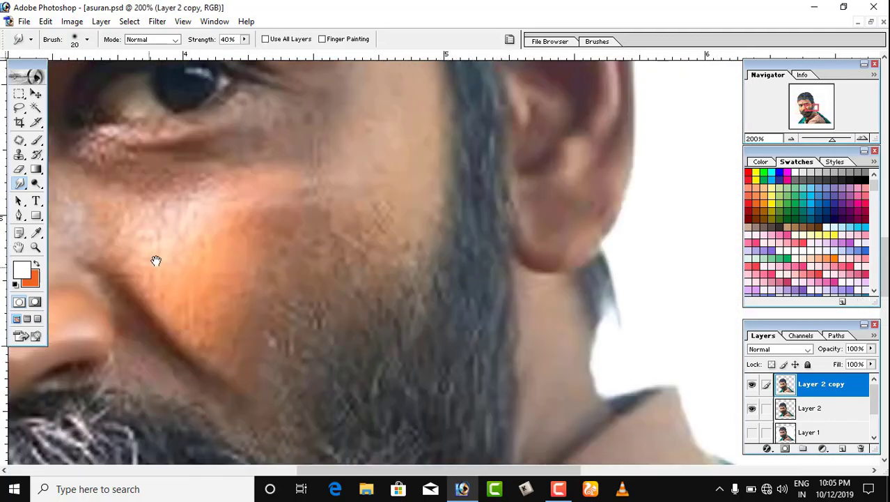
mouse_move(156, 261)
left_mouse_down()
mouse_move(517, 273)
mouse_move(433, 363)
mouse_move(436, 215)
left_mouse_up()
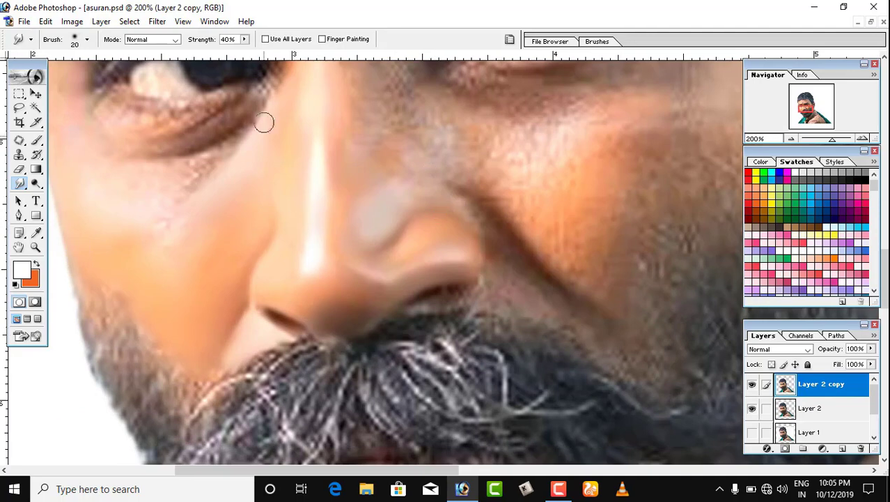
left_click_drag(326, 242, 335, 359)
left_click(752, 385)
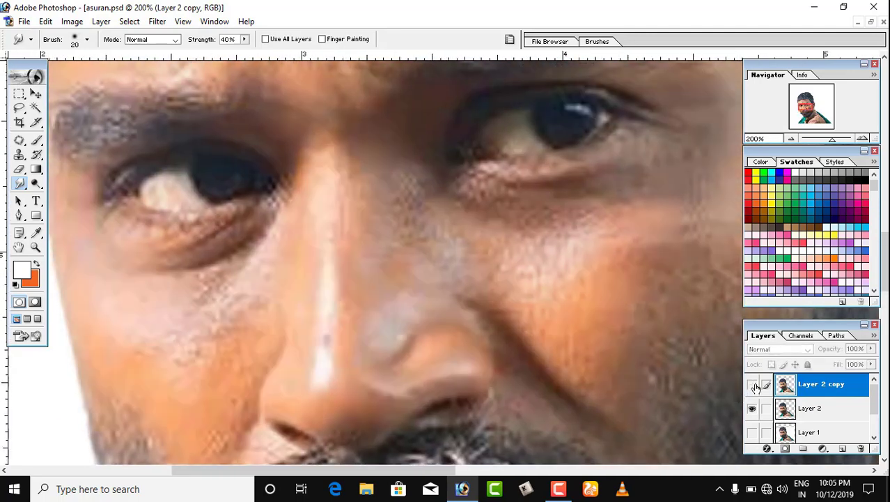
left_click(754, 386)
left_click(754, 386)
left_click(755, 386)
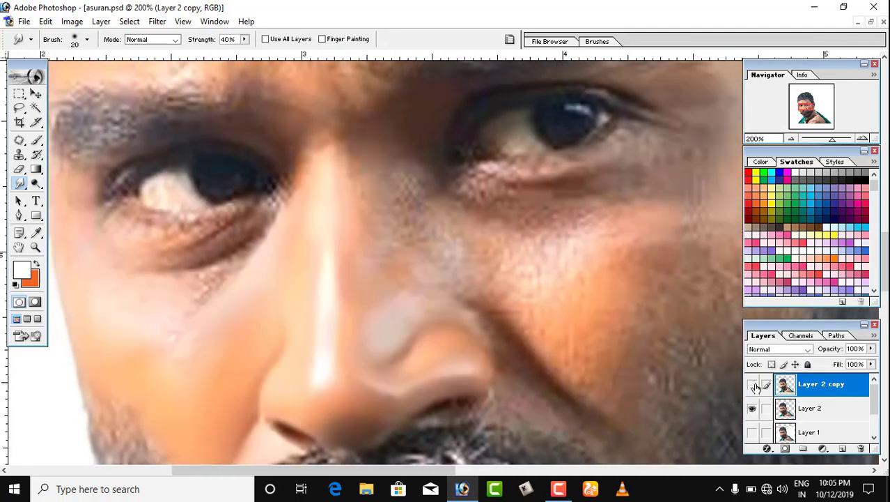
left_click(755, 385)
left_click(754, 386)
Smudge the edge of the dark under-eye fold up to the inner eye corner beside the nose with a size 10 brush
scroll(182, 264, "up", 2)
scroll(182, 264, "down", 2)
key("ctrl+plus")
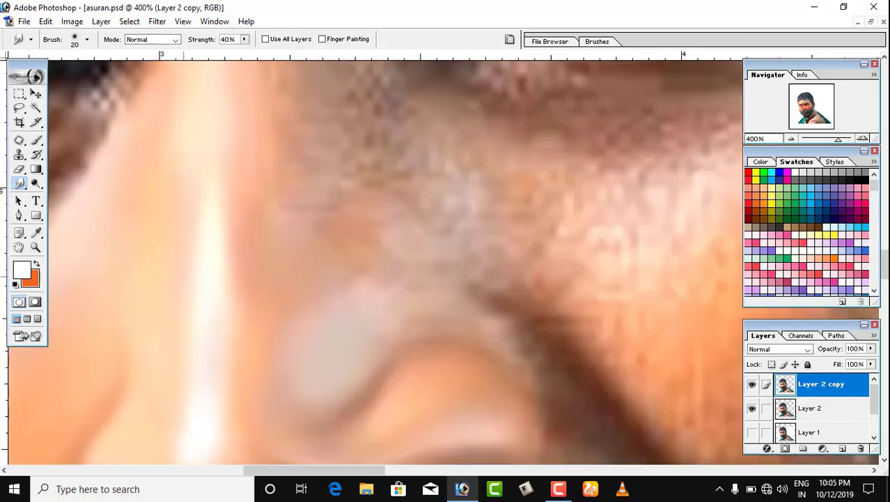
mouse_move(183, 266)
left_mouse_down()
mouse_move(634, 318)
mouse_move(581, 317)
left_mouse_up()
key("bracketleft")
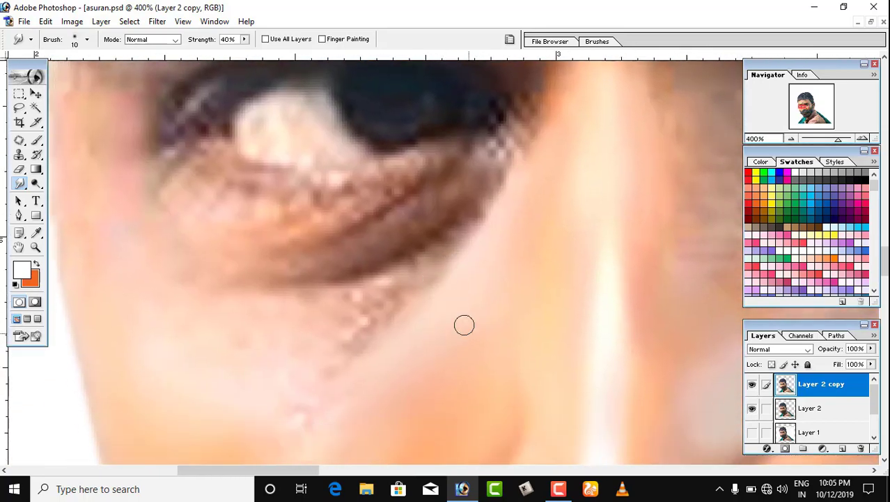
left_click_drag(422, 262, 374, 280)
key("bracketright")
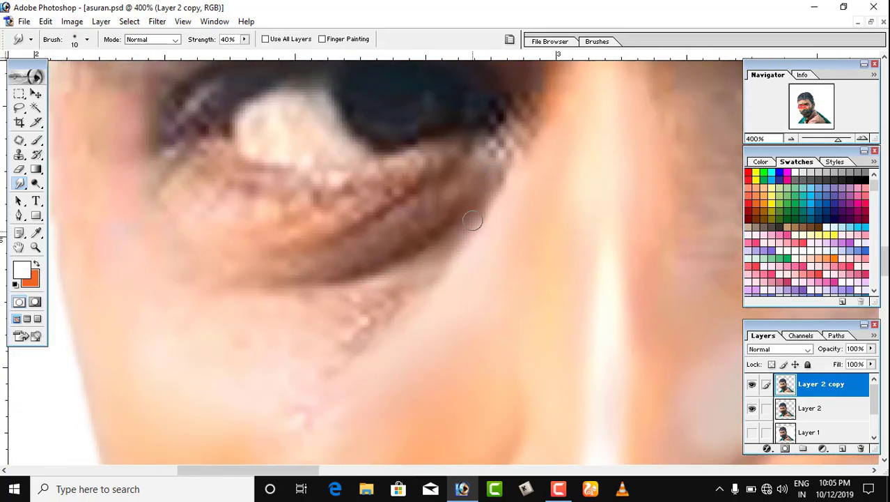
left_click_drag(474, 222, 504, 171)
scroll(400, 234, "down", 2)
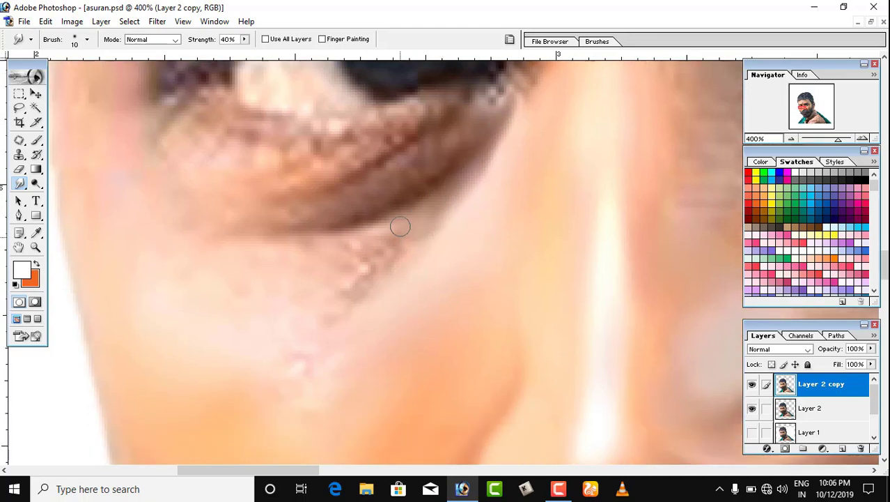
Blend the speckled skin below the under-eye fold and the upper cheek using Smudge brush sizes 20 and 30
key("bracketright")
mouse_move(393, 248)
left_mouse_down()
mouse_move(354, 282)
mouse_move(371, 252)
mouse_move(352, 277)
left_mouse_up()
scroll(365, 240, "down", 2)
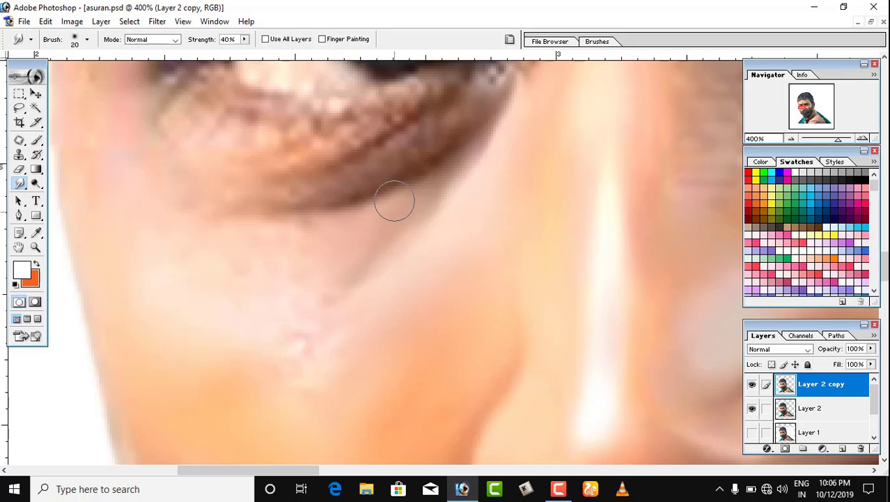
scroll(335, 216, "down", 1)
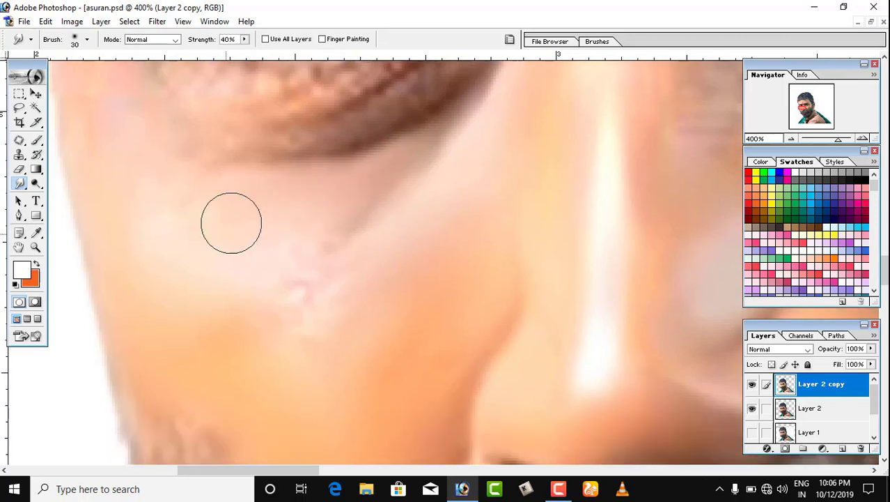
key("bracketright")
mouse_move(219, 218)
left_mouse_down()
mouse_move(358, 202)
mouse_move(313, 213)
left_mouse_up()
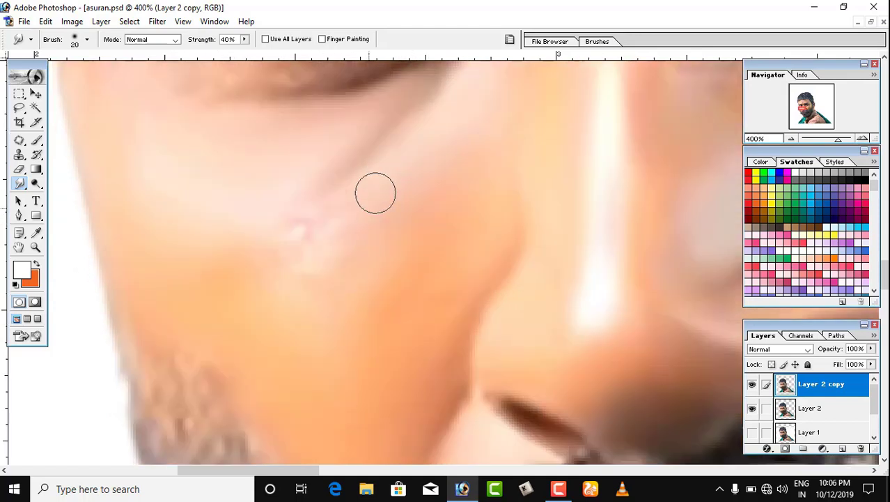
Smudge the pale pink spot on the upper cheek and the skin around the end of the under-eye crease
key("bracketleft")
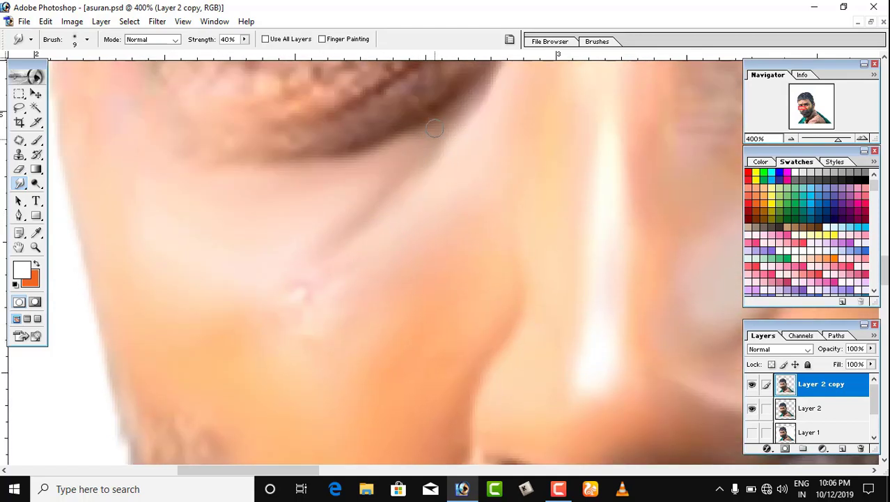
scroll(356, 251, "down", 2)
key("bracketright")
key("bracketright")
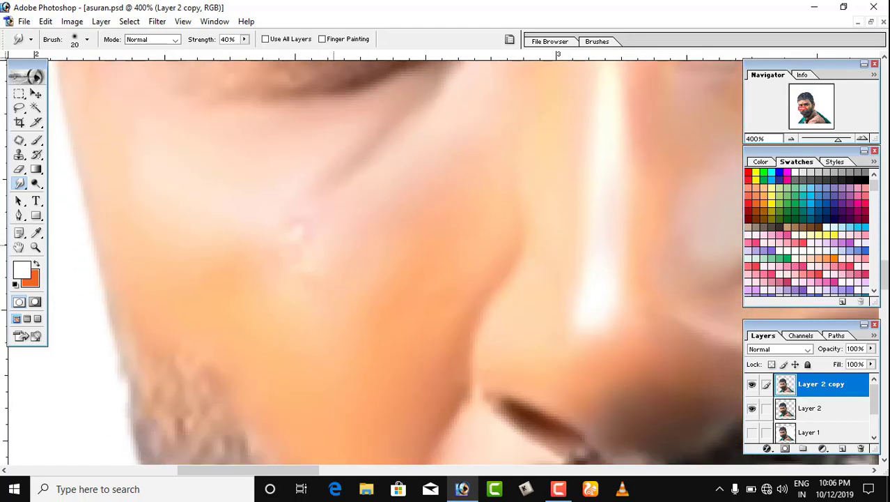
key("bracketleft")
mouse_move(302, 272)
left_mouse_down()
mouse_move(329, 239)
mouse_move(288, 237)
mouse_move(291, 246)
left_mouse_up()
Smooth the skin beside the outer eye corner and along the face outline using Smudge brush sizes 20 and 30
scroll(387, 334, "up", 7)
key("bracketleft")
key("bracketleft")
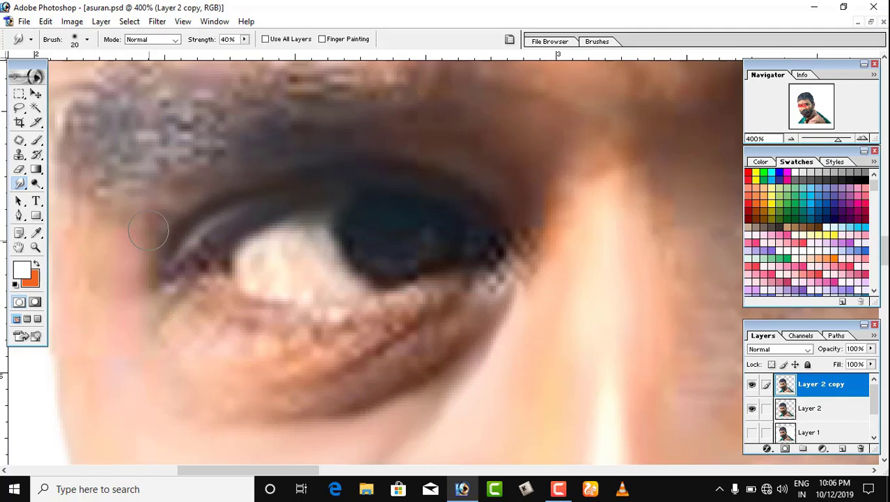
scroll(209, 179, "down", 2)
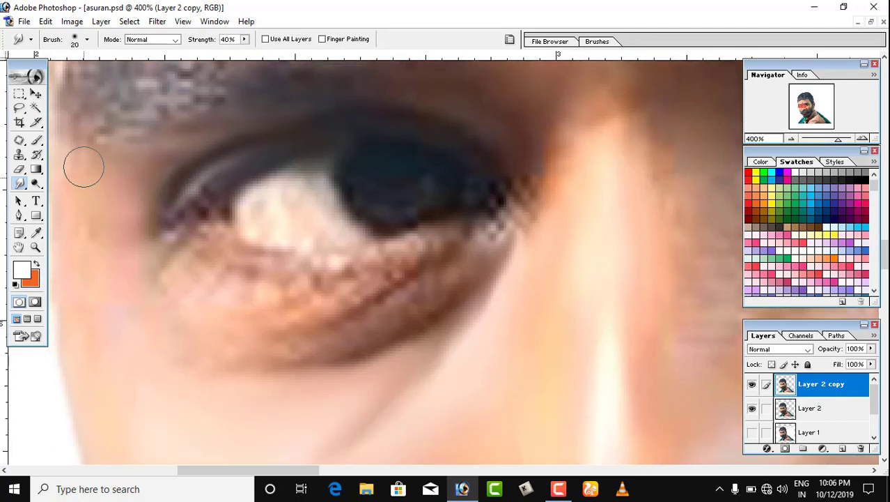
key("bracketright")
left_click_drag(110, 217, 307, 195)
left_click_drag(321, 241, 287, 172)
scroll(273, 149, "down", 2)
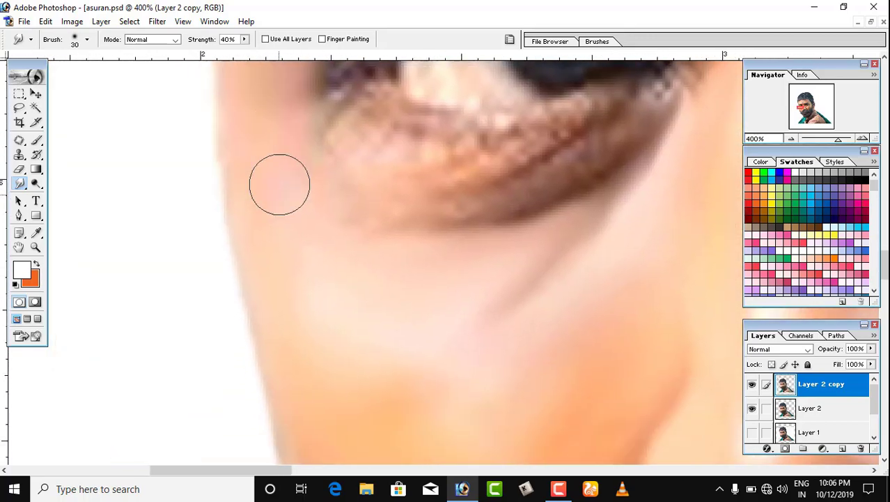
left_click_drag(333, 226, 245, 331)
Smudge the speckled lower eyelid and the fold beneath the iris with the brush at sizes 10 and 9
key("bracketleft")
key("bracketleft")
key("bracketleft")
key("bracketleft")
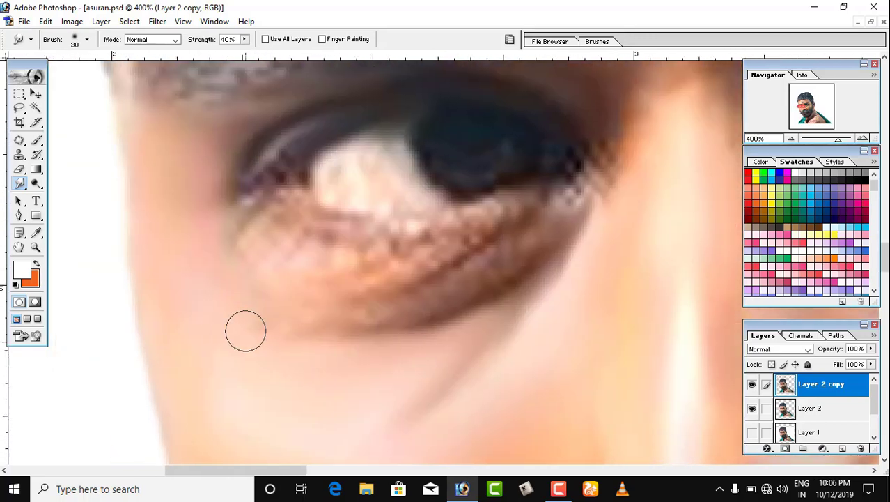
key("bracketright")
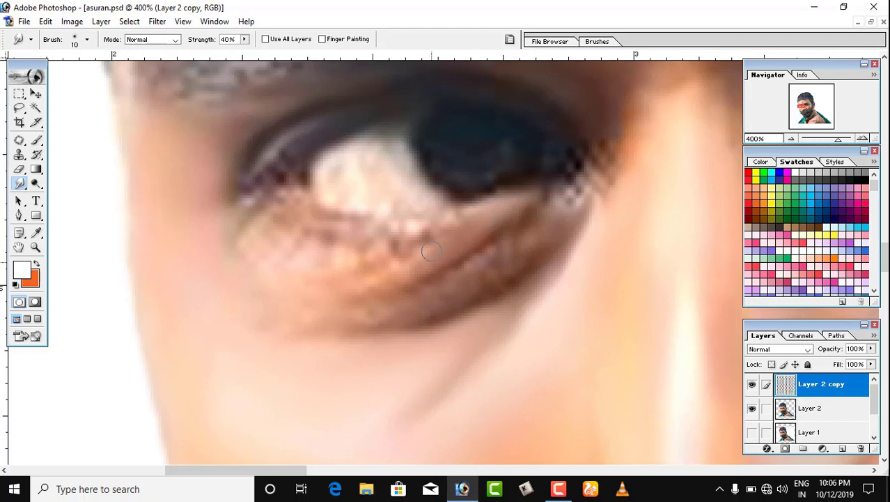
left_click_drag(431, 251, 334, 280)
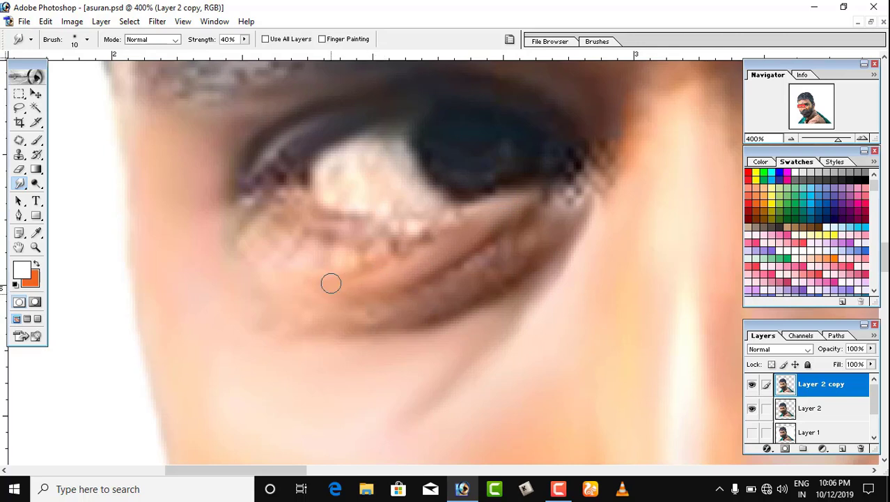
key("bracketleft")
left_click_drag(410, 250, 467, 213)
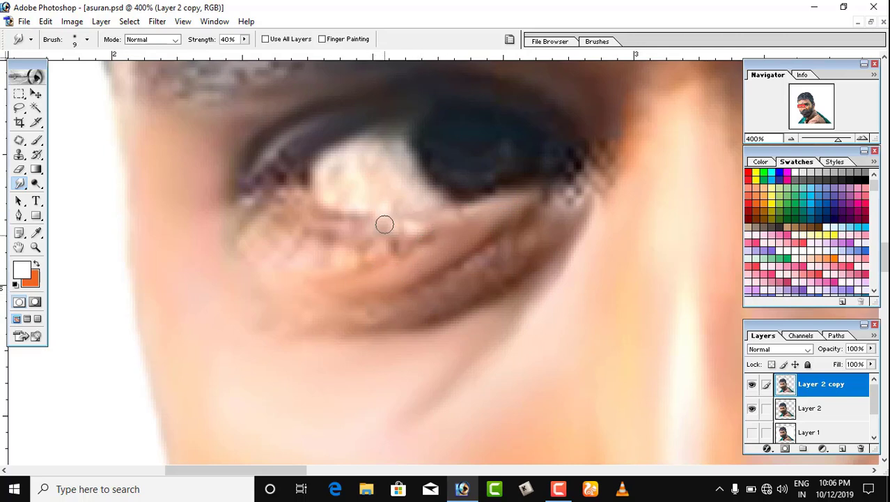
Smooth the white of the eye and its border with the lower lid, mainly using a size 10 Smudge brush
key("bracketright")
mouse_move(320, 214)
left_mouse_down()
mouse_move(406, 218)
mouse_move(359, 189)
mouse_move(365, 178)
mouse_move(374, 172)
left_mouse_up()
key("bracketright")
key("bracketleft")
key("bracketright")
left_click_drag(376, 170, 394, 147)
key("bracketleft")
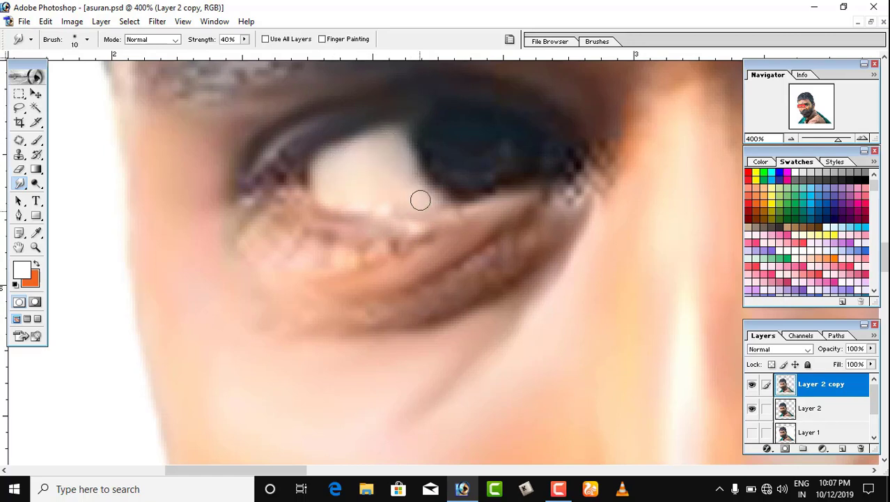
left_click_drag(355, 200, 388, 202)
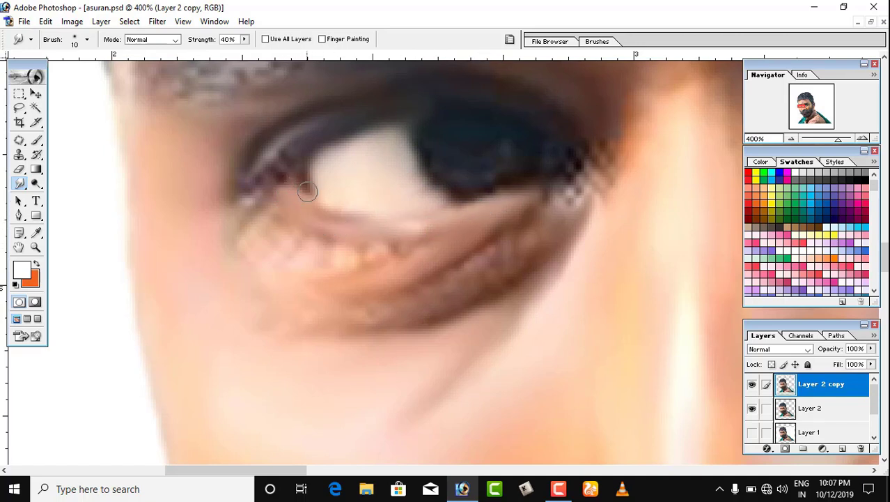
Smudge the outer eye corner and the bumpy skin along the lower lid with a size 10 brush
scroll(292, 181, "down", 1)
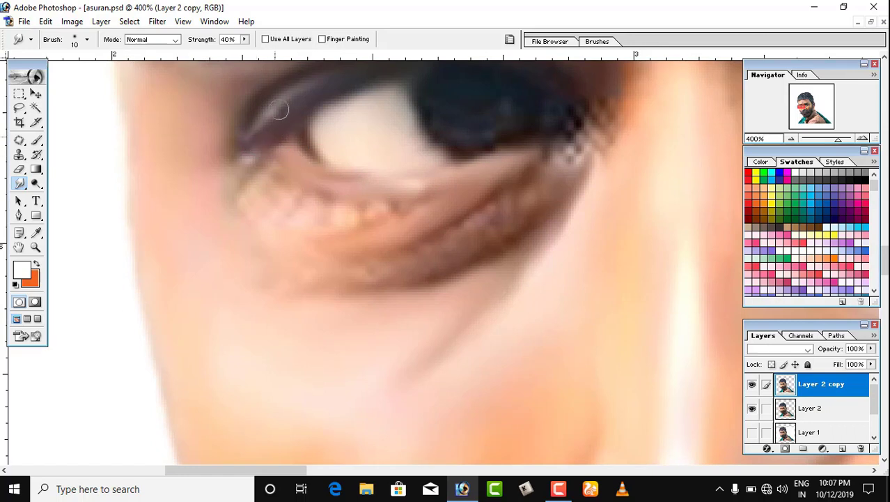
key("bracketright")
key("bracketleft")
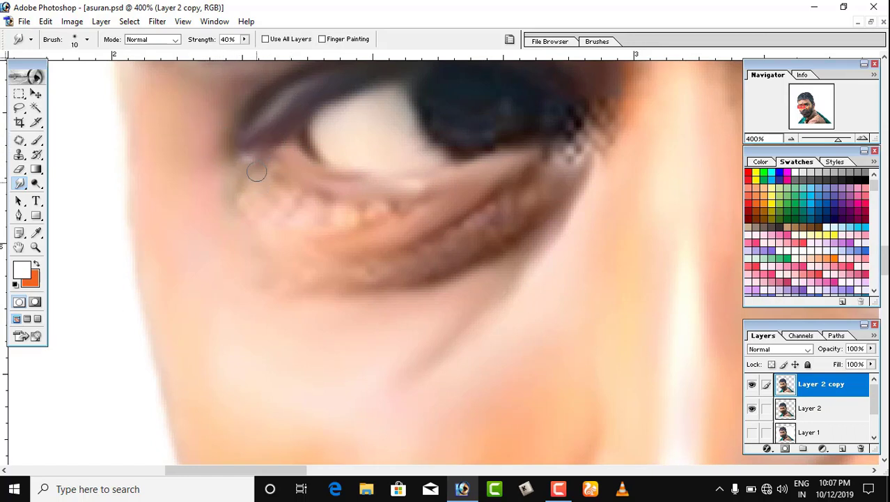
mouse_move(257, 172)
left_mouse_down()
mouse_move(270, 199)
mouse_move(302, 212)
mouse_move(274, 213)
mouse_move(263, 196)
mouse_move(334, 214)
mouse_move(267, 179)
mouse_move(337, 216)
left_mouse_up()
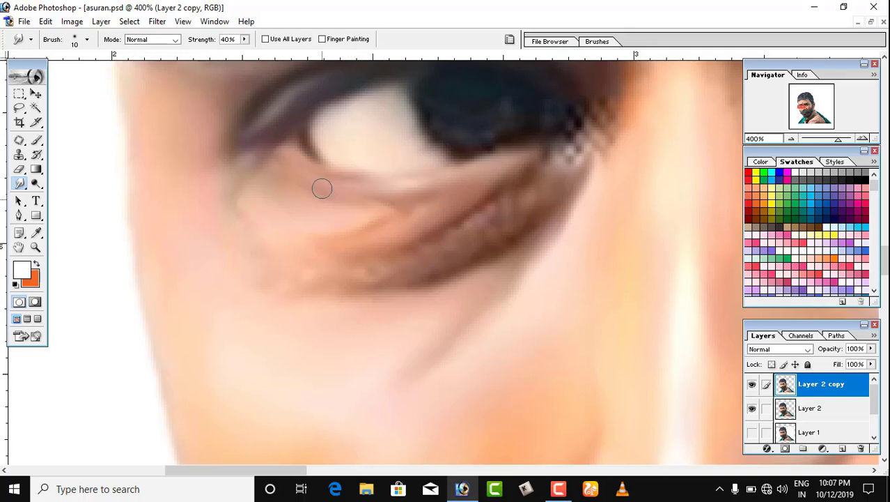
Blend the remaining speckles in the dark under-eye fold into smooth strokes along its curve
scroll(388, 184, "down", 2)
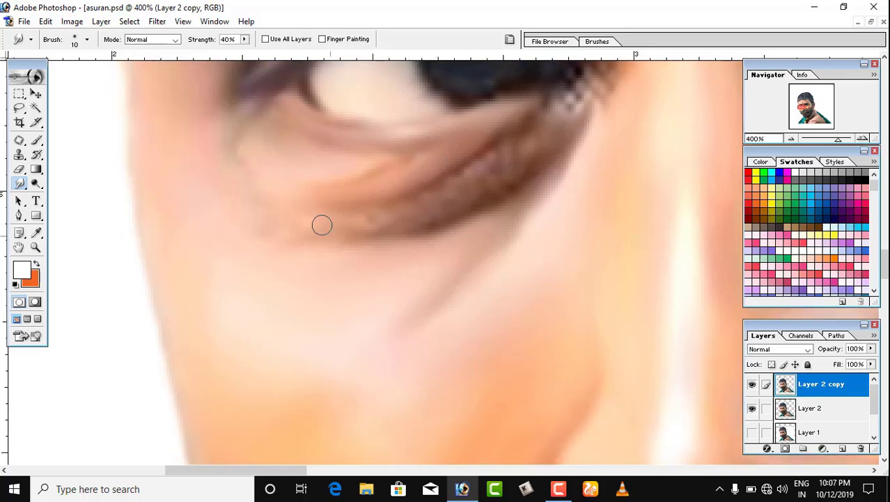
key("bracketright")
key("bracketright")
left_click_drag(298, 219, 403, 222)
key("bracketleft")
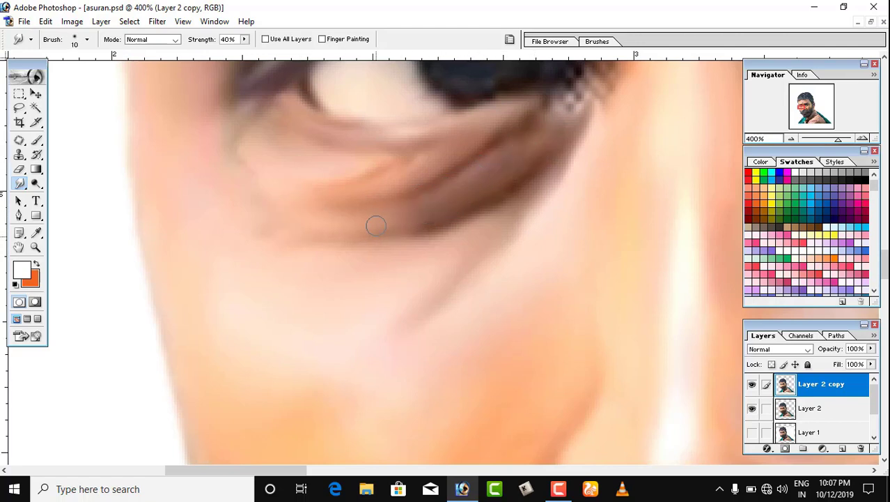
Soften the lower edge of the under-eye fold and the skin at its outer end using Smudge brush sizes 30 and 20
key("bracketright")
scroll(300, 251, "down", 3)
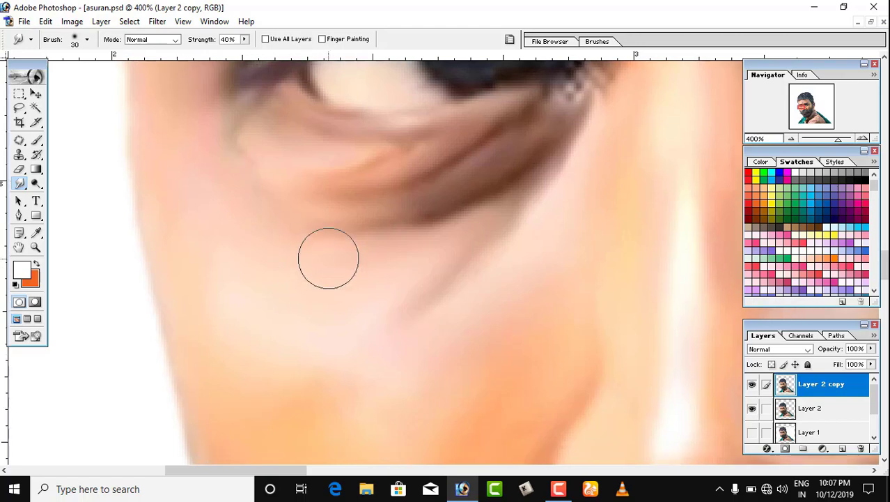
scroll(272, 184, "up", 4)
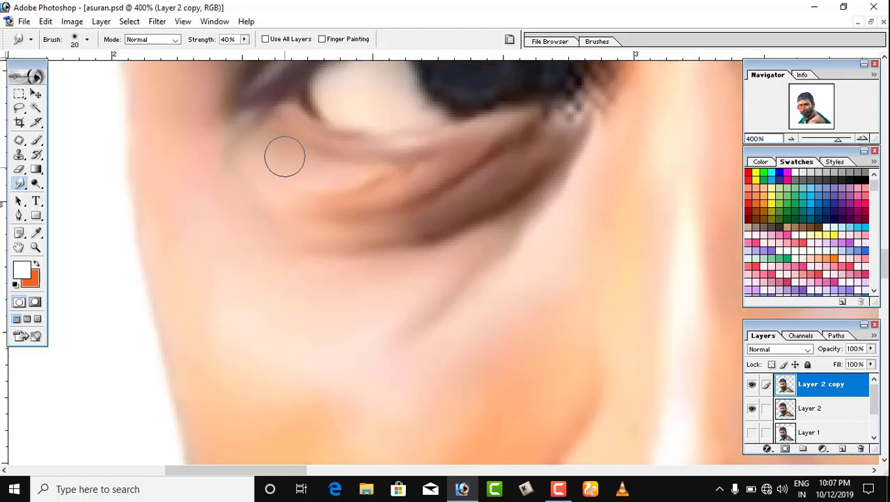
key("bracketleft")
left_click_drag(275, 159, 245, 132)
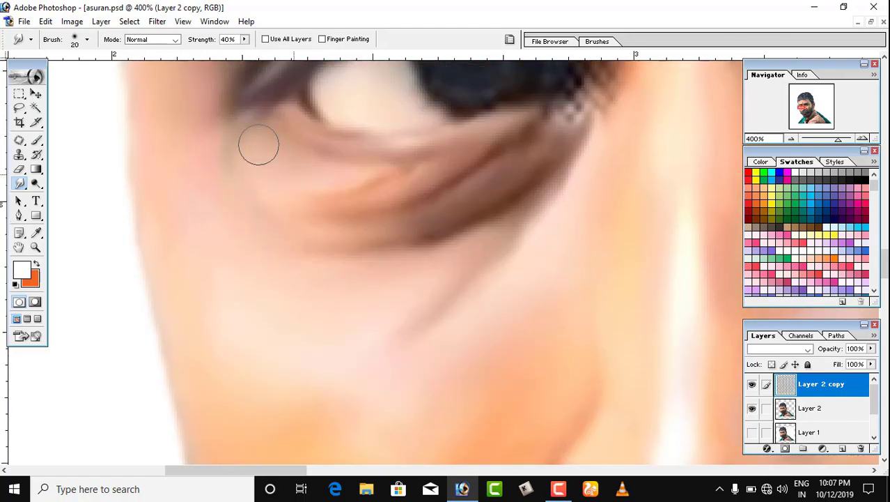
key("bracketright")
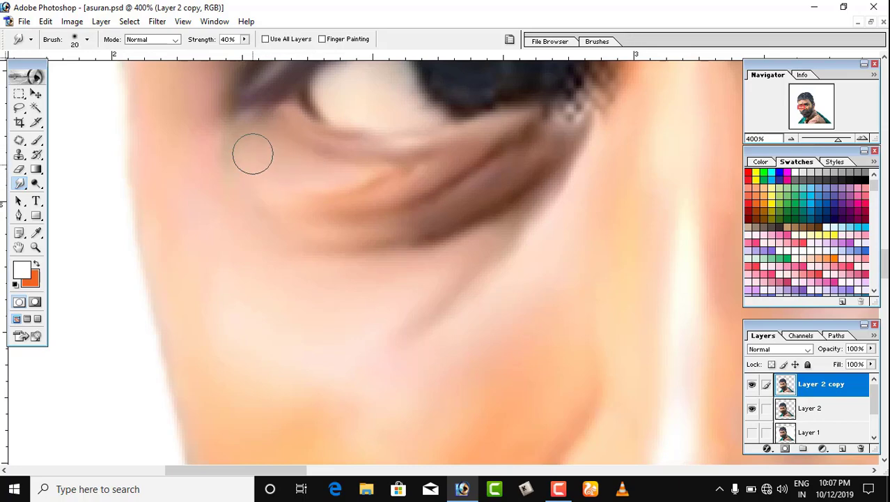
Smudge away the checkered noise at the inner eye corner beside the nose using brush sizes 10 and 20
mouse_move(413, 200)
left_mouse_down()
mouse_move(421, 282)
mouse_move(251, 362)
left_mouse_up()
scroll(427, 309, "down", 1)
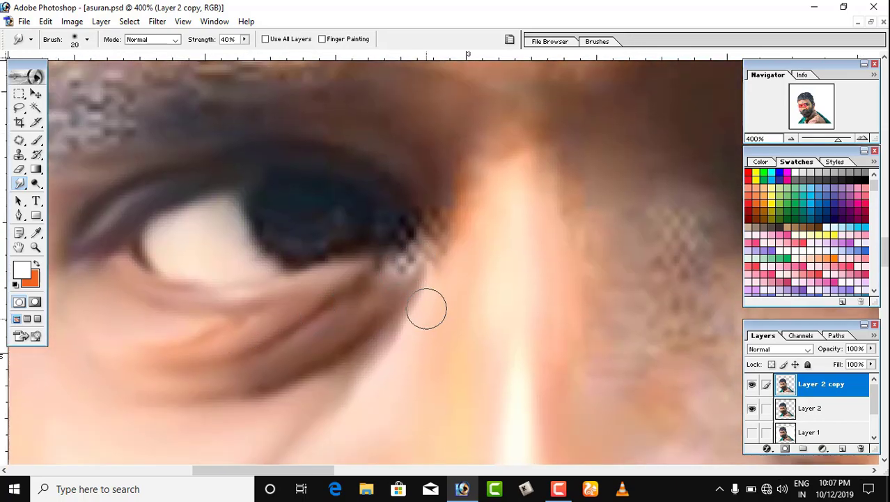
key("bracketright")
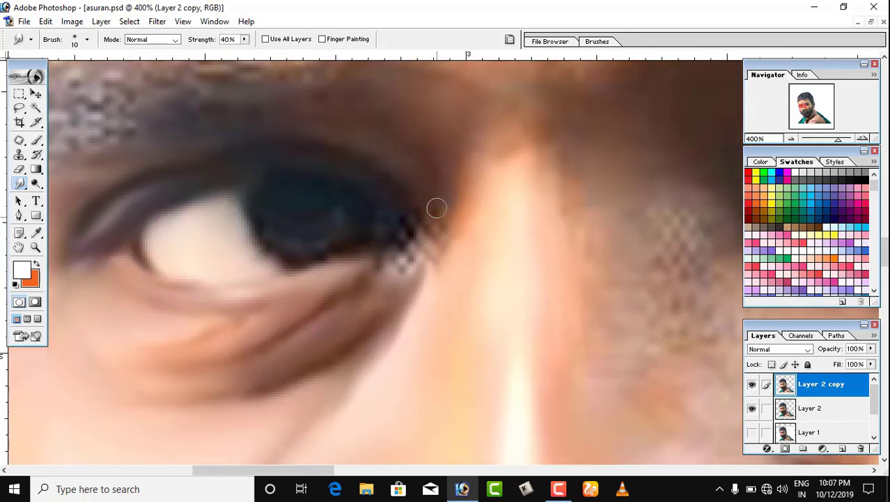
key("bracketright")
mouse_move(416, 246)
left_mouse_down()
mouse_move(412, 264)
mouse_move(388, 261)
left_mouse_up()
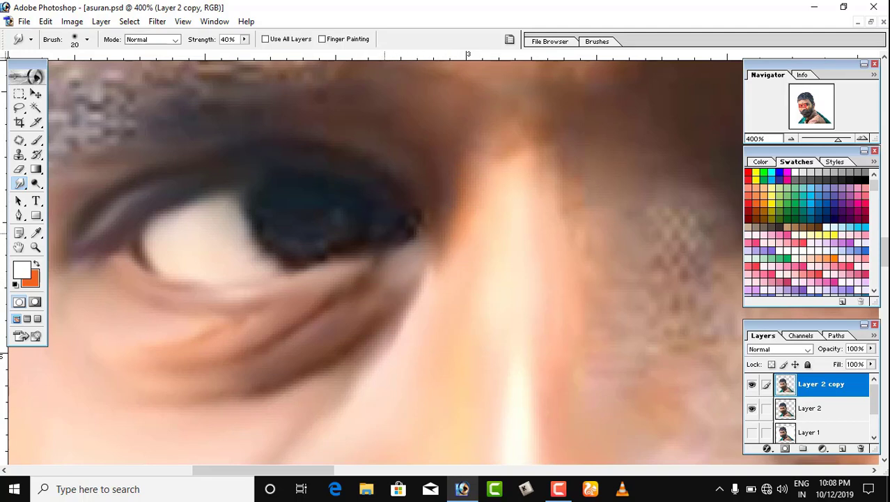
Smooth the dark edge of the iris with a size 9 Smudge brush and the upper eyelid with size 20
scroll(340, 219, "up", 2)
key("bracketleft")
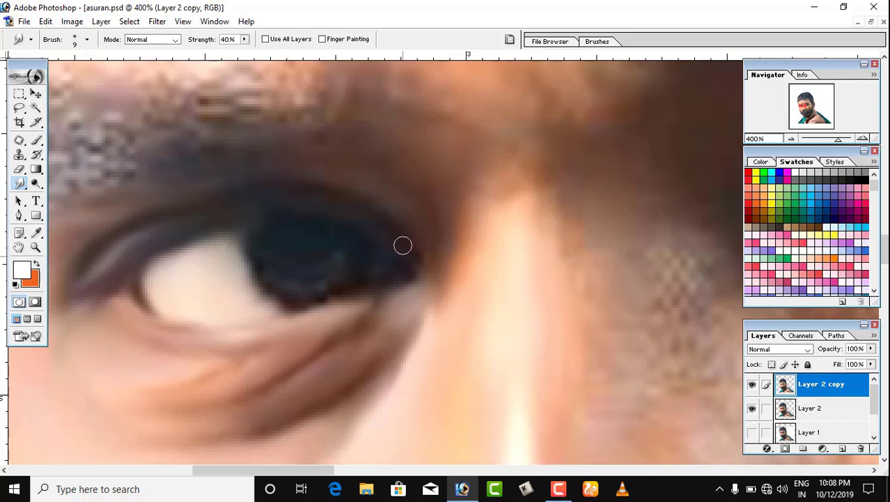
key("bracketright")
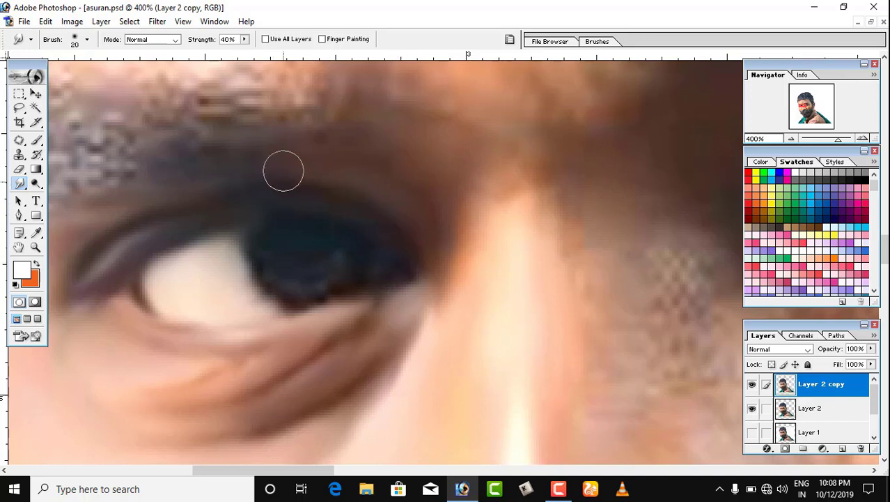
key("bracketleft")
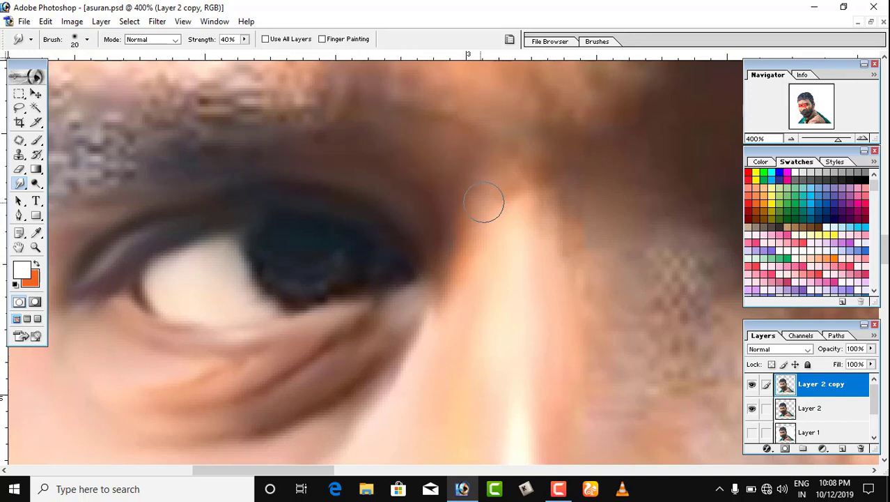
Blend the shadow at the top of the nose bridge and the inner brow area using Smudge brush sizes 20 and 30
scroll(485, 250, "up", 2)
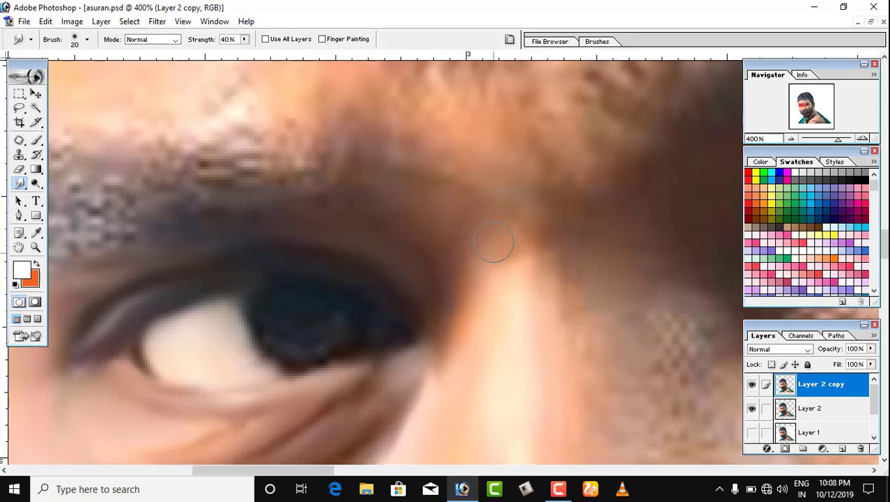
left_click_drag(494, 242, 510, 226)
key("bracketright")
left_click_drag(451, 141, 420, 145)
scroll(447, 210, "up", 1)
scroll(447, 210, "up", 2)
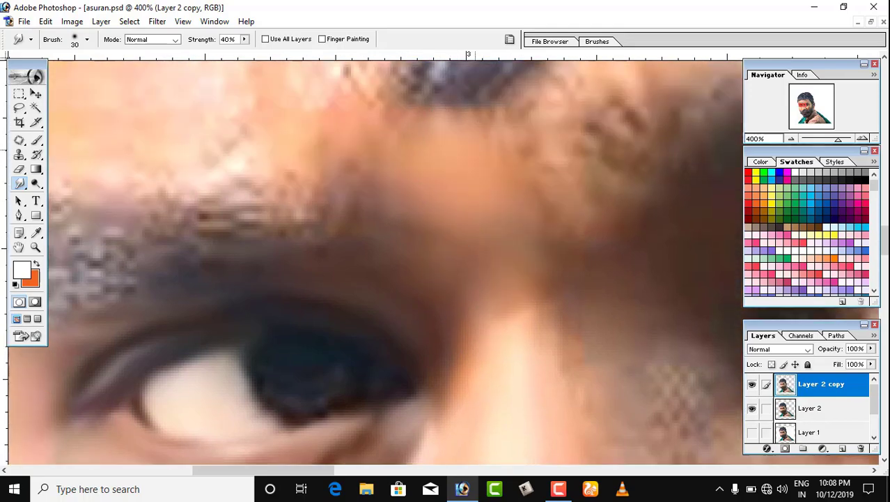
Blend the dark upper eyelid towards the inner corner at size 30, and reduce the Smudge brush to size 10
scroll(389, 204, "down", 3)
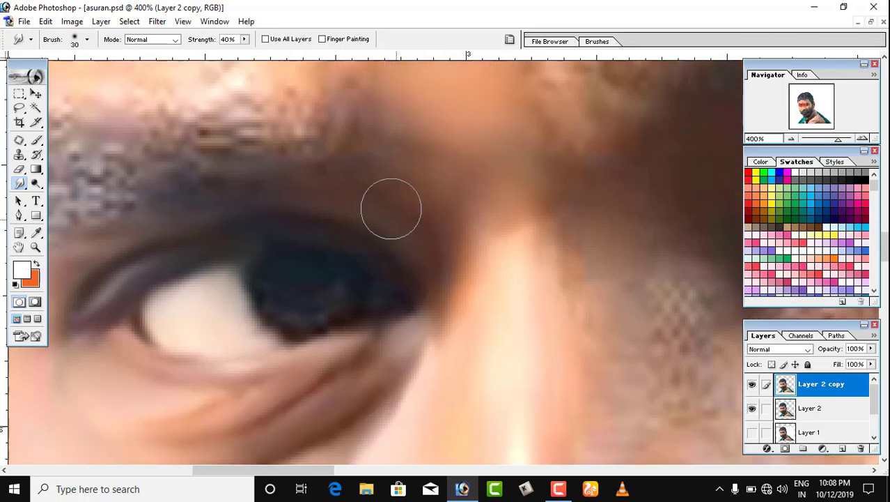
key("bracketleft")
key("bracketleft")
left_click_drag(249, 259, 508, 206)
left_click_drag(438, 247, 395, 179)
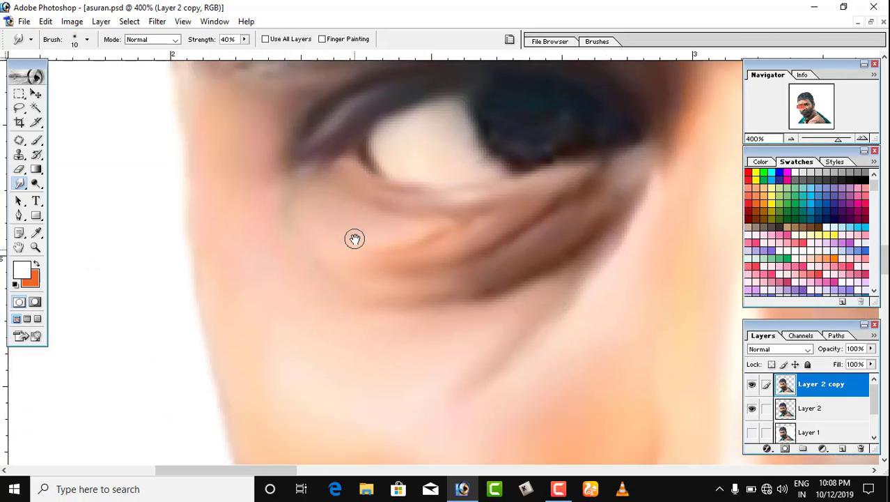
Examine the smudged eye at 66.7% zoom and compare it with the original by toggling Layer 2 copy's visibility
key("ctrl+minus")
key("ctrl+minus")
key("ctrl+minus")
key("ctrl+minus")
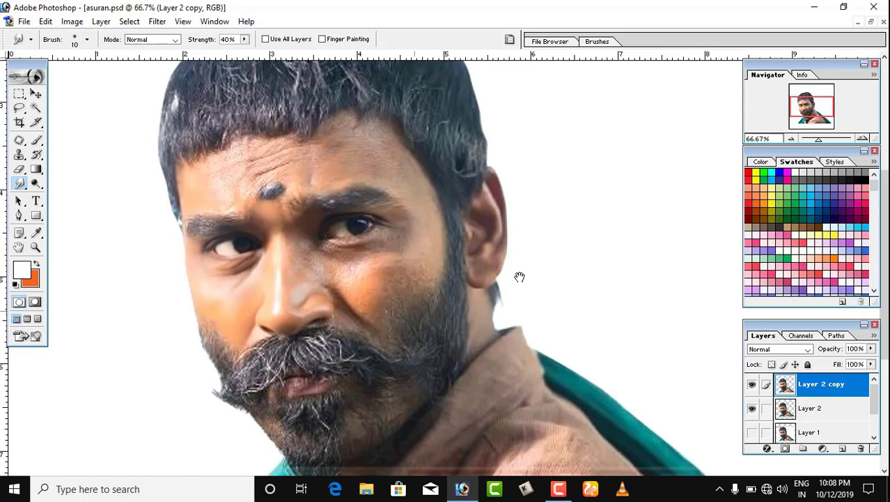
scroll(519, 276, "down", 2)
left_click(753, 386)
left_click(753, 386)
left_click(753, 386)
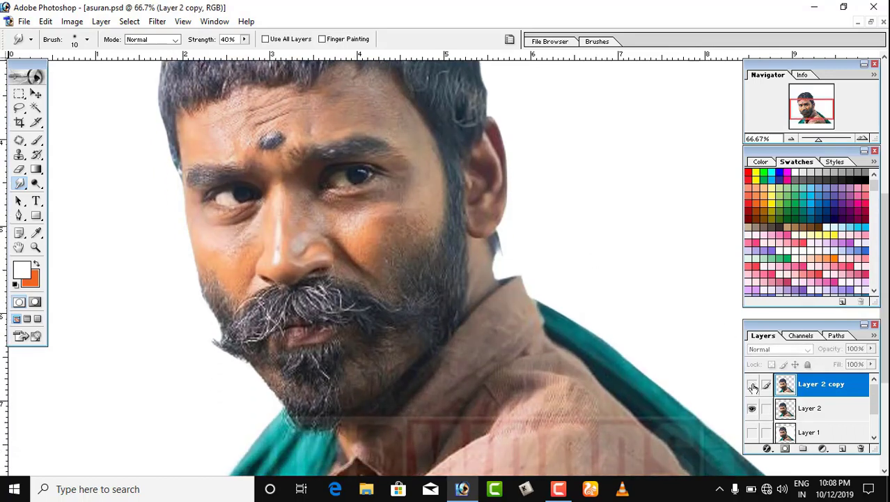
left_click(752, 386)
left_click(753, 386)
left_click(752, 386)
Smooth the skin along the outer end of the first eyebrow with a size 10 Smudge brush at 400% zoom
left_click_drag(338, 149, 335, 243)
key("ctrl+plus")
key("ctrl+plus")
key("ctrl+plus")
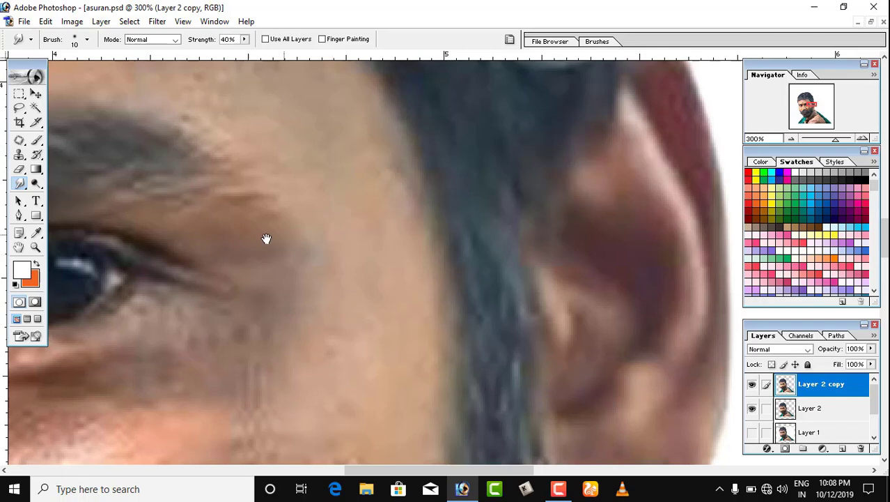
left_click_drag(266, 238, 686, 244)
mouse_move(203, 266)
left_mouse_down()
mouse_move(245, 310)
mouse_move(296, 297)
left_mouse_up()
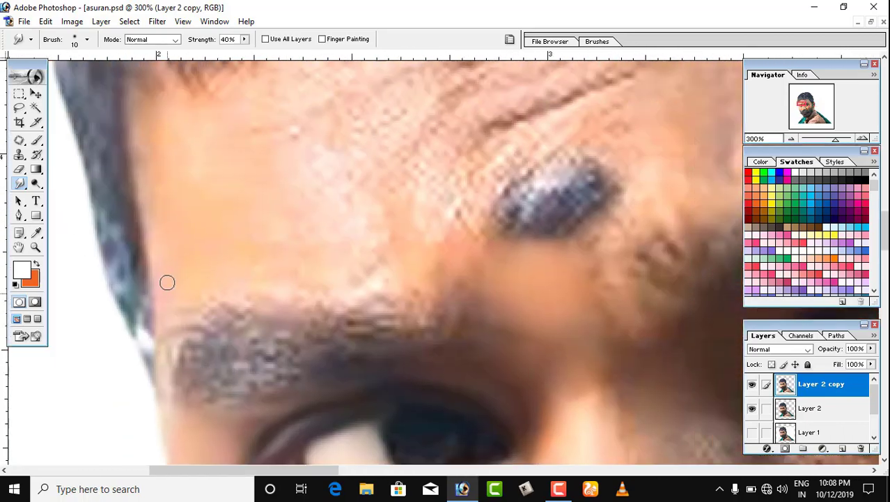
key("ctrl+plus")
left_click_drag(236, 217, 400, 162)
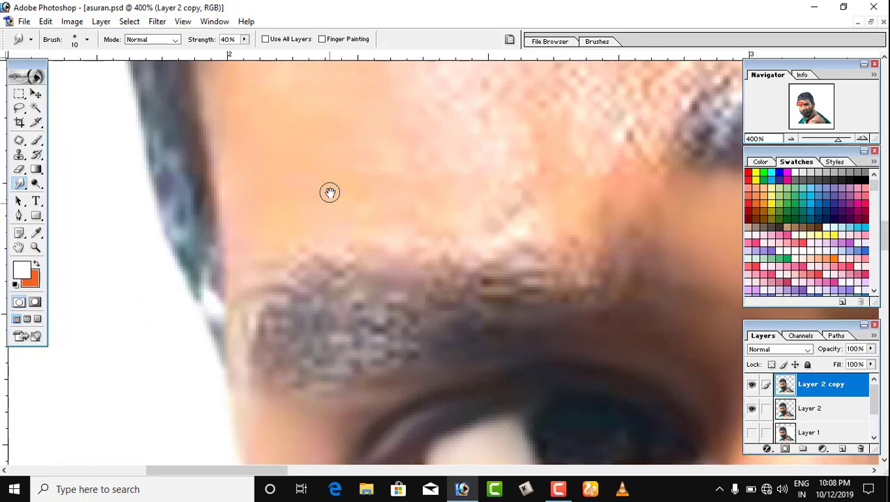
scroll(330, 192, "down", 3)
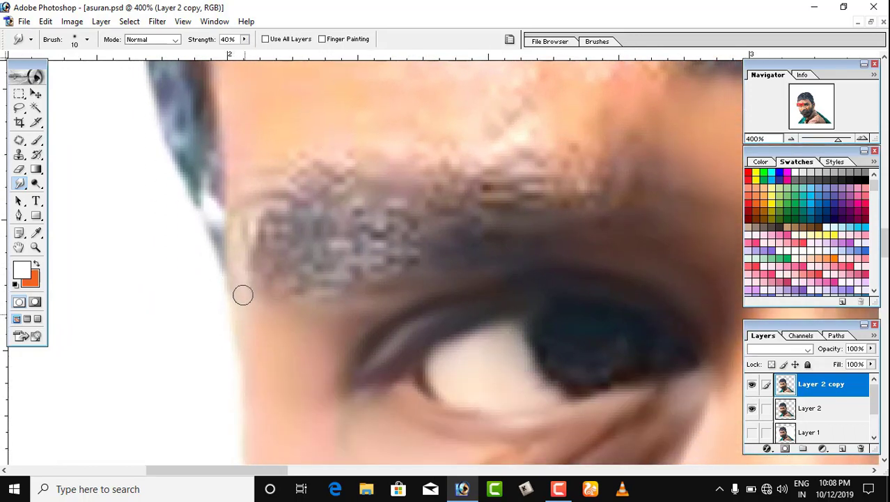
mouse_move(242, 295)
left_mouse_down()
mouse_move(242, 221)
mouse_move(253, 192)
left_mouse_up()
scroll(241, 282, "up", 2)
Smooth the forehead skin beside the temple hair, above the outer eyebrow, using Smudge brush sizes 30 and 40
key("bracketright")
key("bracketright")
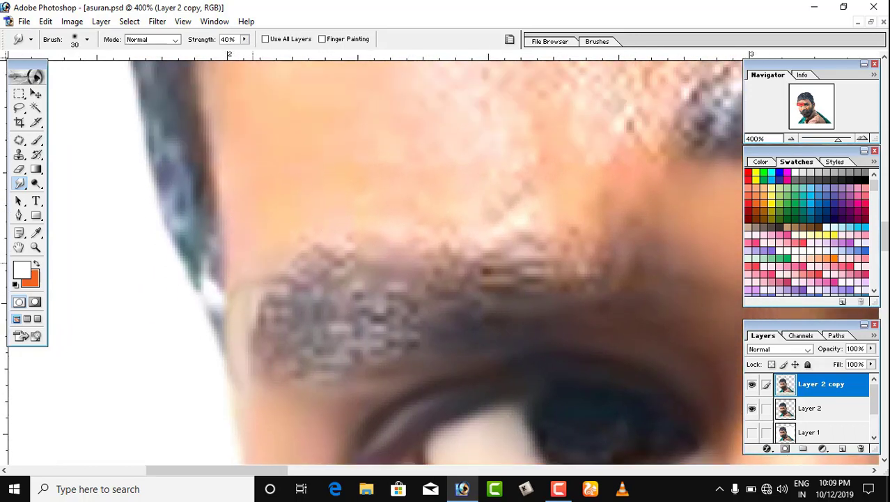
key("bracketright")
scroll(294, 240, "up", 2)
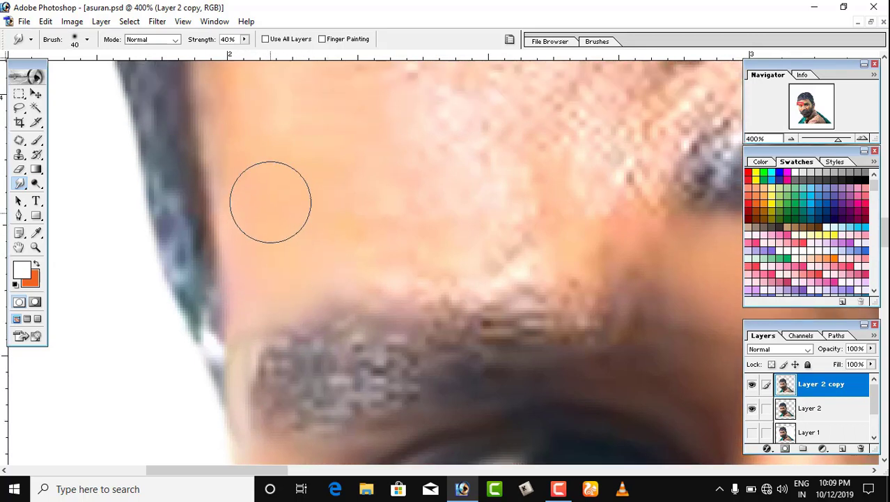
scroll(330, 263, "up", 2)
scroll(377, 238, "up", 2)
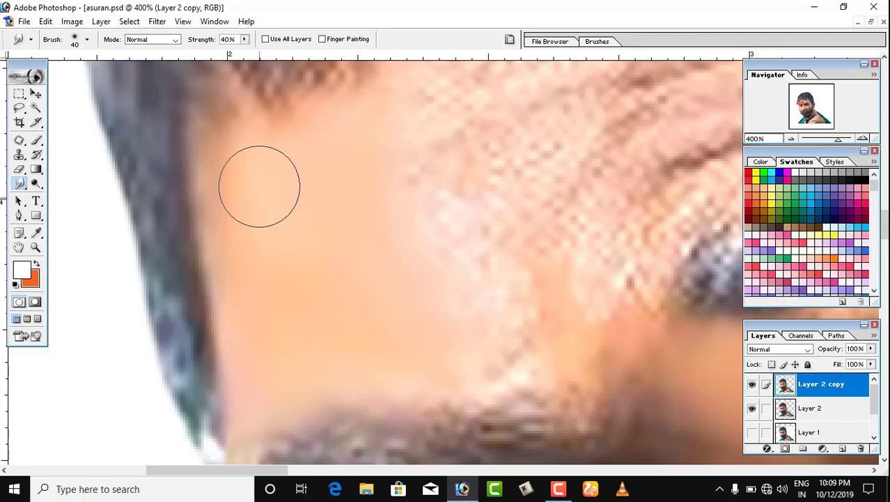
Blend the forehead skin just below the hairline using Smudge brush sizes 30 and 50
scroll(285, 209, "up", 3)
key("bracketleft")
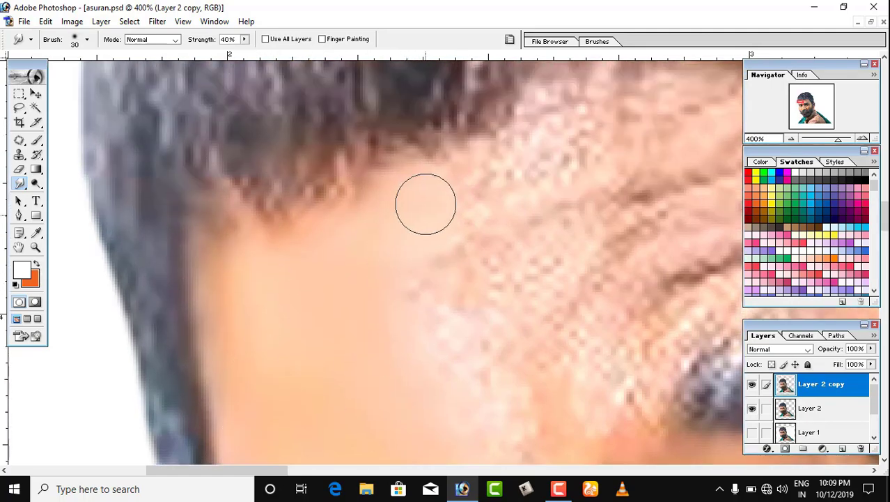
mouse_move(426, 203)
left_mouse_down()
mouse_move(477, 201)
mouse_move(393, 225)
mouse_move(441, 214)
mouse_move(436, 227)
mouse_move(484, 221)
left_mouse_up()
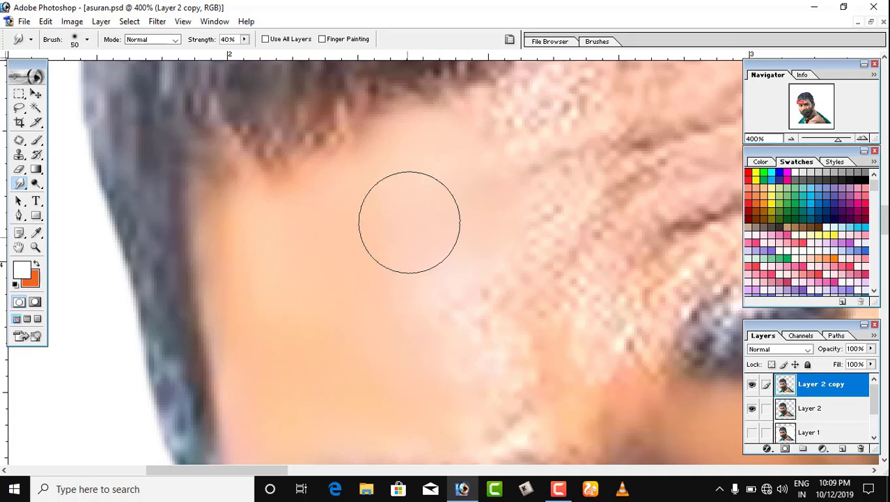
scroll(418, 223, "down", 4)
scroll(516, 243, "down", 2)
Even out the mottled forehead skin above the inner half of the eyebrow using Smudge brush sizes 30 and 40
key("bracketleft")
key("bracketleft")
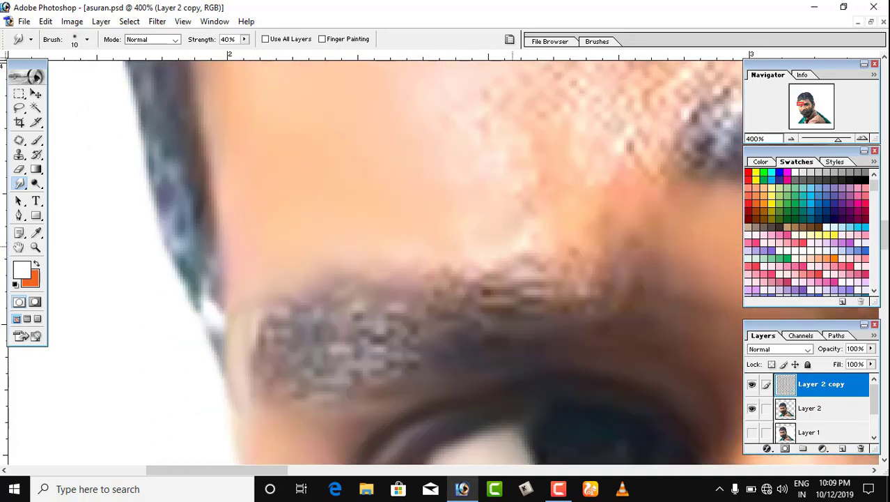
key("bracketright")
key("bracketright")
mouse_move(538, 191)
left_mouse_down()
mouse_move(501, 226)
mouse_move(477, 226)
left_mouse_up()
scroll(509, 234, "up", 2)
key("bracketright")
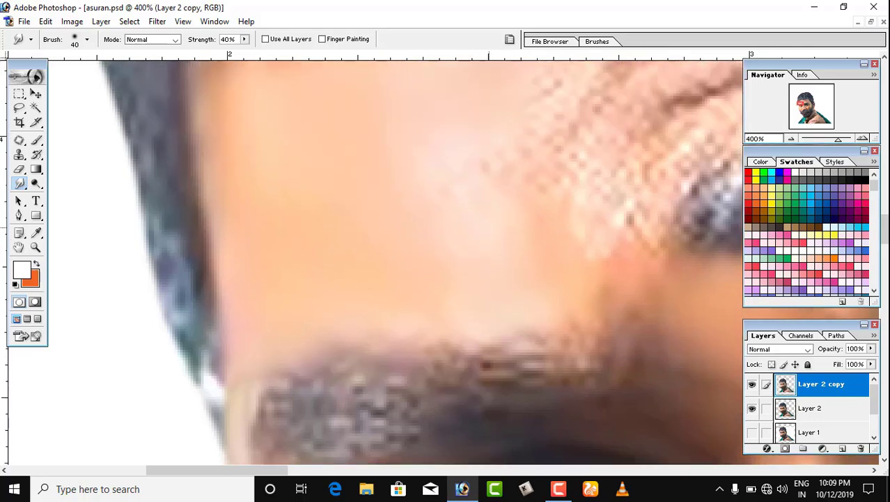
mouse_move(459, 172)
left_mouse_down()
mouse_move(486, 182)
mouse_move(473, 171)
mouse_move(496, 223)
left_mouse_up()
scroll(501, 261, "up", 2)
Smudge the dark oval mark on the forehead with a small brush and soften its lower edge at size 20
mouse_move(569, 268)
left_mouse_down()
mouse_move(356, 250)
mouse_move(218, 277)
left_mouse_up()
scroll(258, 279, "down", 1)
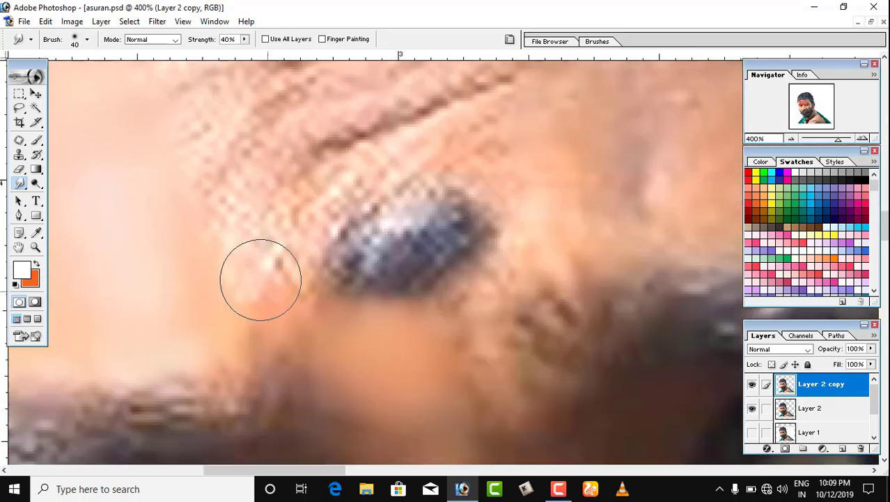
key("bracketleft")
key("bracketleft")
key("bracketleft")
key("bracketleft")
mouse_move(369, 261)
left_mouse_down()
mouse_move(367, 227)
mouse_move(397, 222)
mouse_move(369, 233)
mouse_move(425, 214)
mouse_move(469, 225)
left_mouse_up()
key("bracketright")
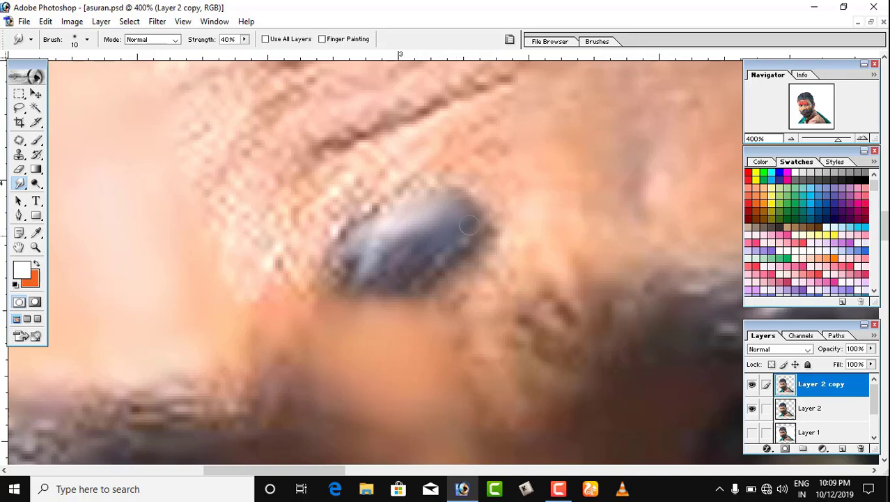
key("bracketright")
left_click_drag(473, 263, 487, 268)
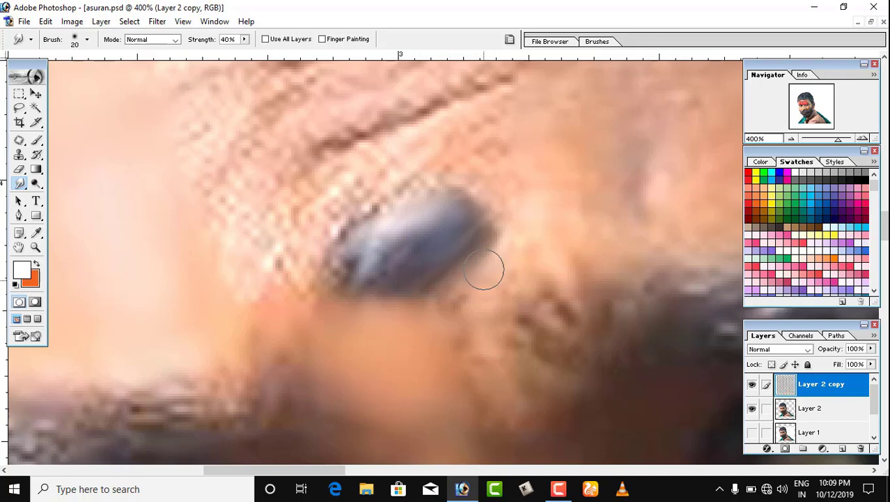
Blend the skin between the eyebrows, below the forehead mark, using Smudge brush sizes 10 and 20
scroll(479, 303, "down", 1)
key("bracketleft")
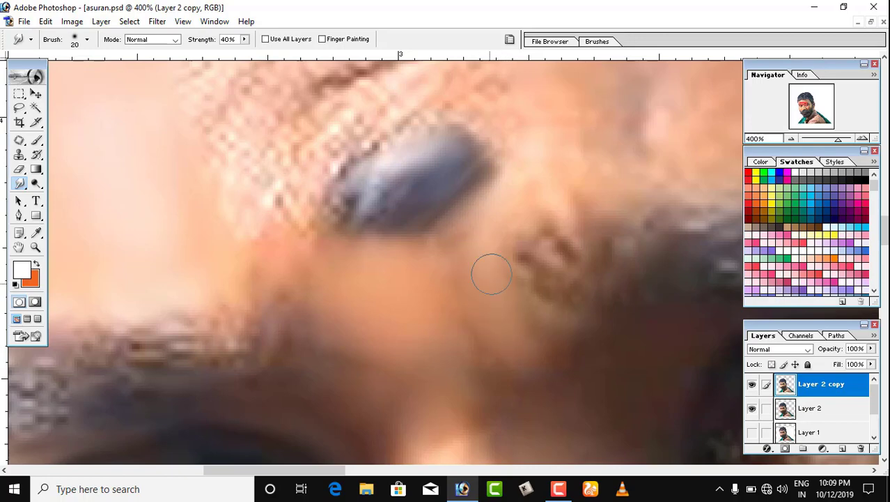
scroll(491, 273, "down", 1)
key("bracketright")
scroll(424, 239, "down", 2)
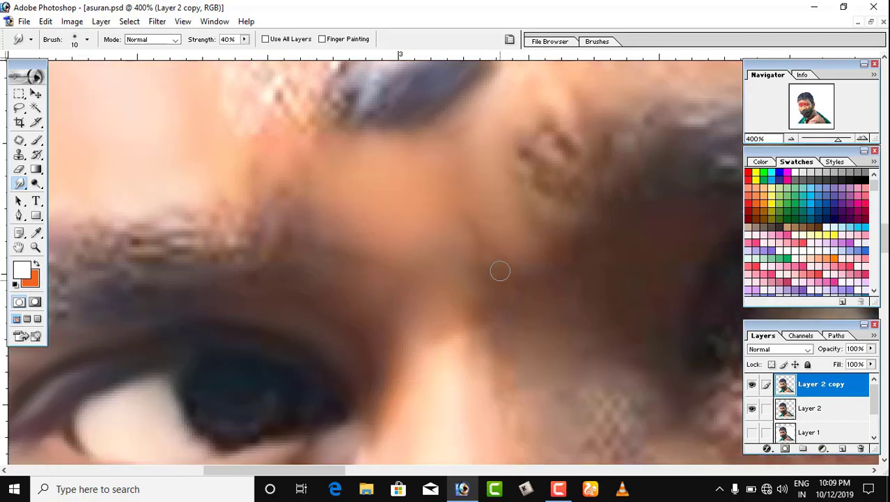
key("bracketright")
scroll(556, 271, "down", 3)
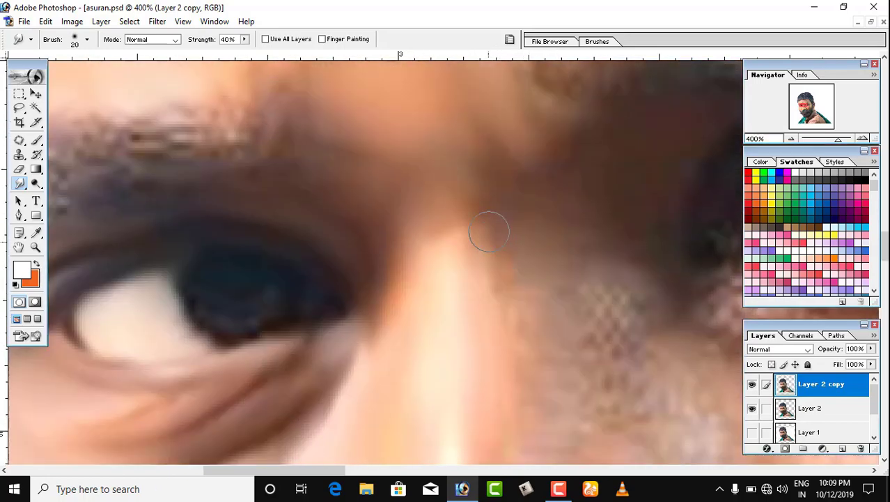
Smooth the shaded side of the nose bridge and the mottled skin beside it using Smudge brush sizes 20, 30 and 40
left_click_drag(490, 232, 509, 322)
key("bracketright")
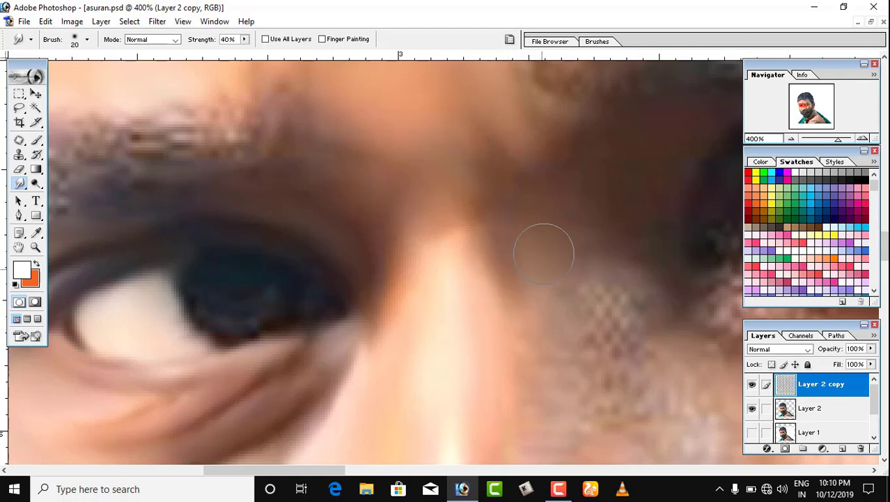
scroll(517, 169, "down", 1)
scroll(512, 143, "down", 1)
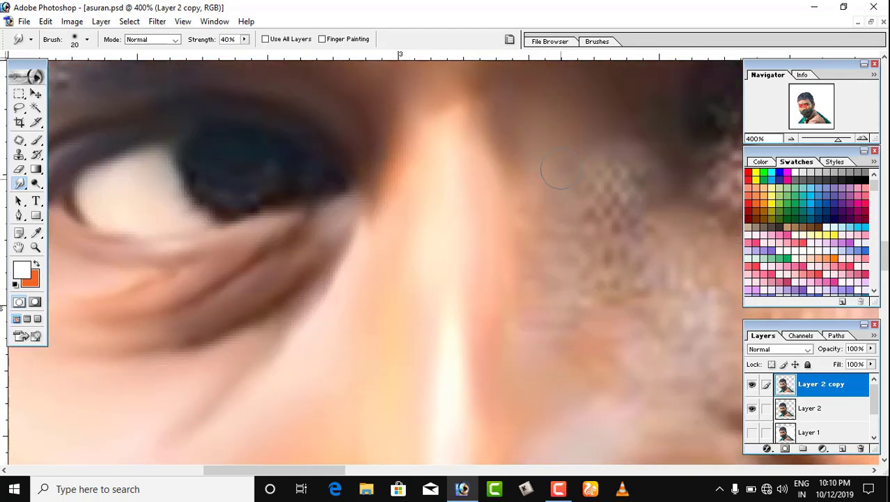
scroll(599, 192, "down", 1)
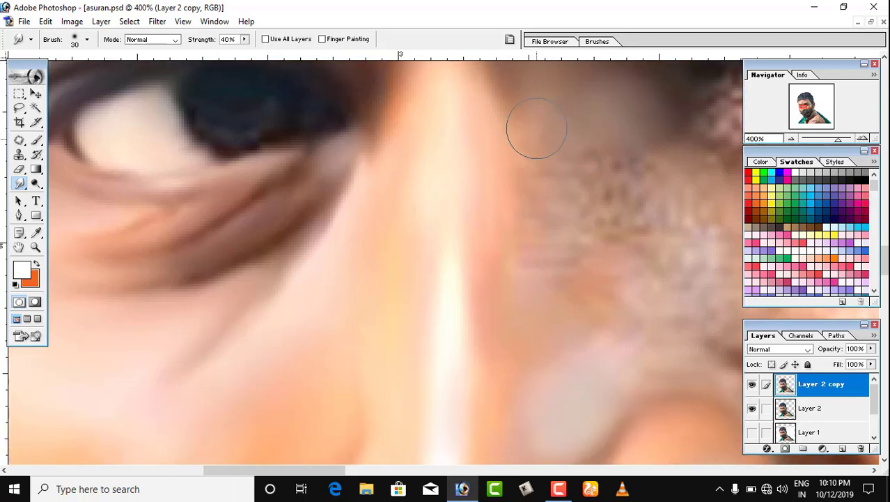
scroll(524, 175, "down", 1)
mouse_move(558, 133)
left_mouse_down()
mouse_move(607, 143)
mouse_move(367, 298)
mouse_move(383, 321)
left_mouse_up()
key("]")
mouse_move(380, 432)
left_mouse_down()
mouse_move(286, 233)
mouse_move(298, 298)
left_mouse_up()
scroll(299, 298, "down", 1)
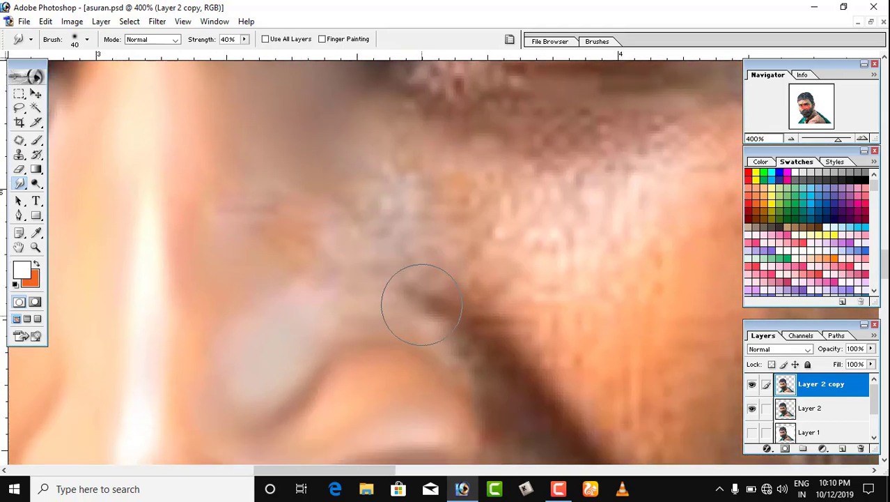
Smooth the iris highlight, outer white and outer lid corner of the second eye with a size 20 Smudge brush
left_click_drag(370, 98, 368, 490)
mouse_move(471, 375)
left_mouse_down()
mouse_move(399, 292)
mouse_move(297, 248)
left_mouse_up()
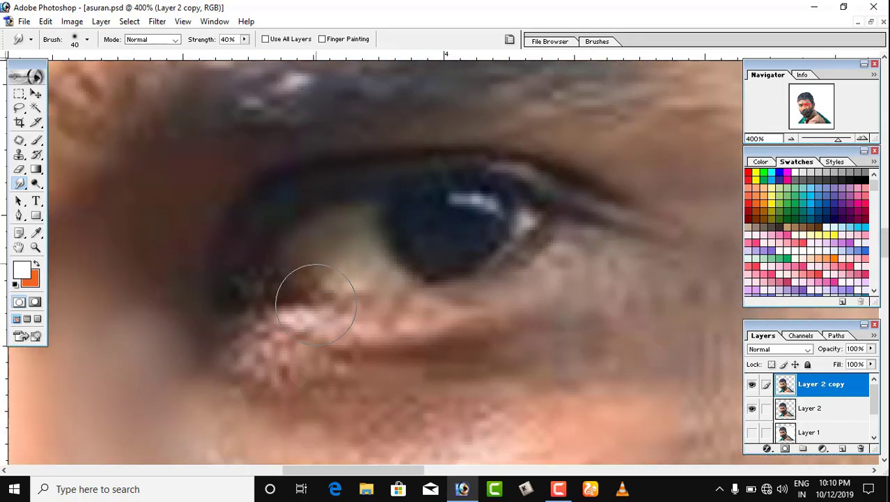
key("bracketleft")
key("bracketleft")
left_click_drag(490, 206, 451, 193)
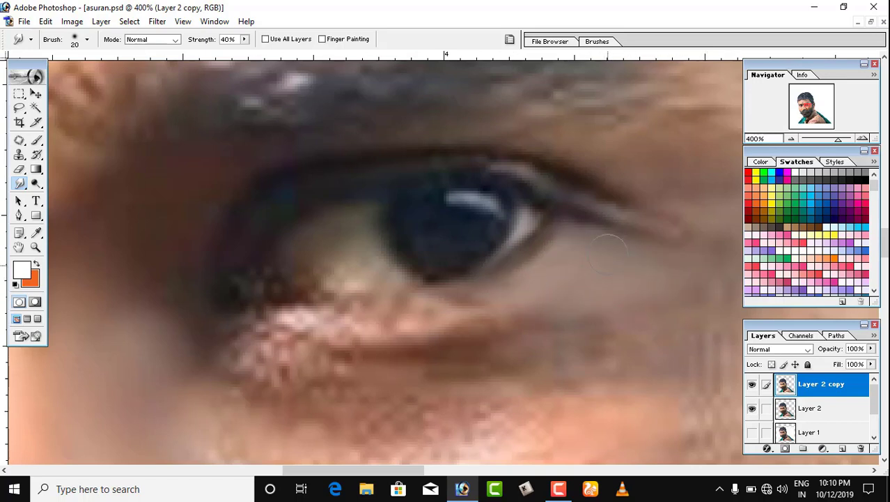
Smudge the pink lower eyelid rim of the second eye into a smooth band reaching the inner corner
key("bracketleft")
scroll(429, 256, "down", 2)
mouse_move(430, 243)
left_mouse_down()
mouse_move(359, 252)
mouse_move(500, 224)
mouse_move(412, 249)
mouse_move(324, 253)
left_mouse_up()
key("bracketleft")
key("bracketleft")
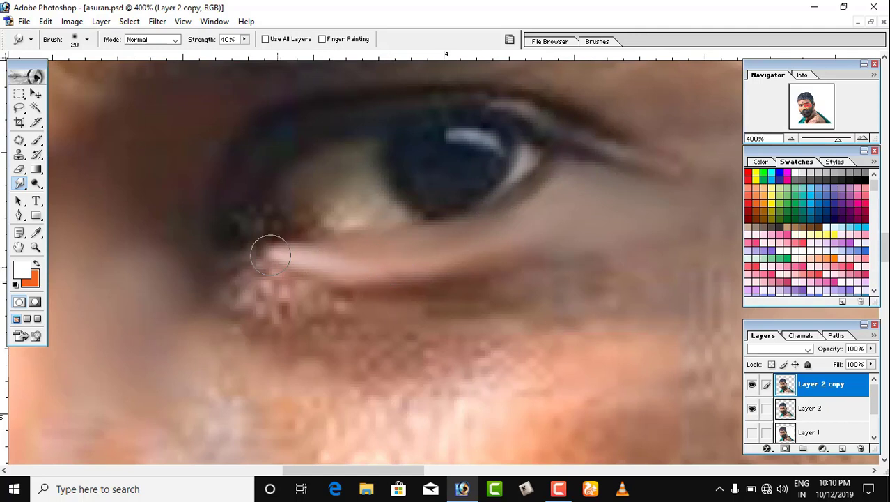
Blend the inner white and dark inner corner of the second eye at sizes 20 and 30, undoing the last stroke
scroll(288, 293, "up", 2)
key("bracketright")
mouse_move(310, 305)
left_mouse_down()
mouse_move(339, 285)
mouse_move(358, 246)
mouse_move(339, 244)
mouse_move(260, 302)
left_mouse_up()
key("bracketleft")
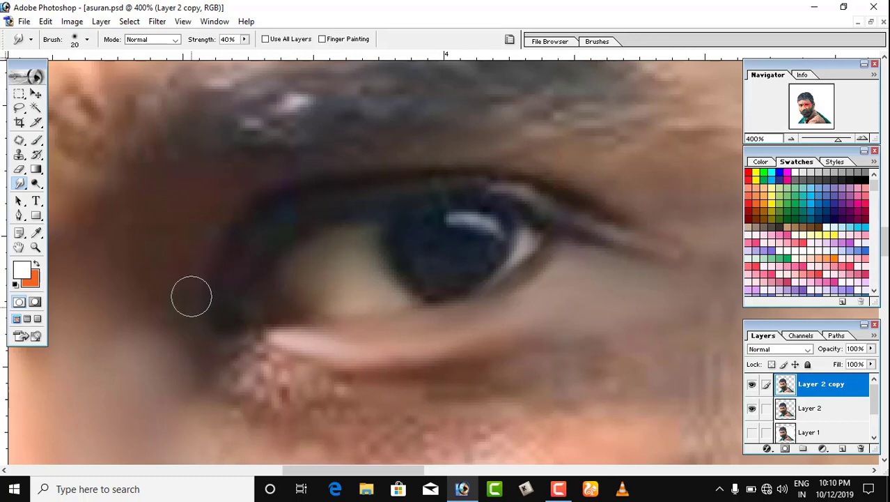
key("bracketright")
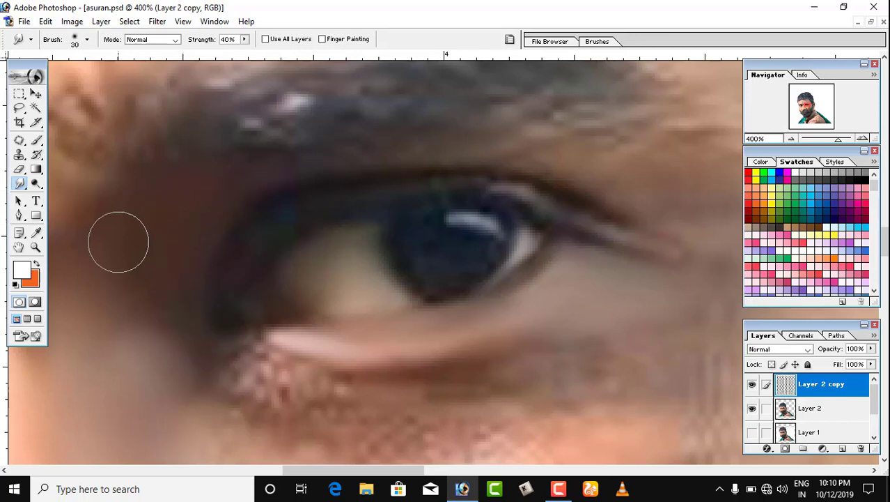
key("bracketleft")
scroll(376, 260, "down", 1)
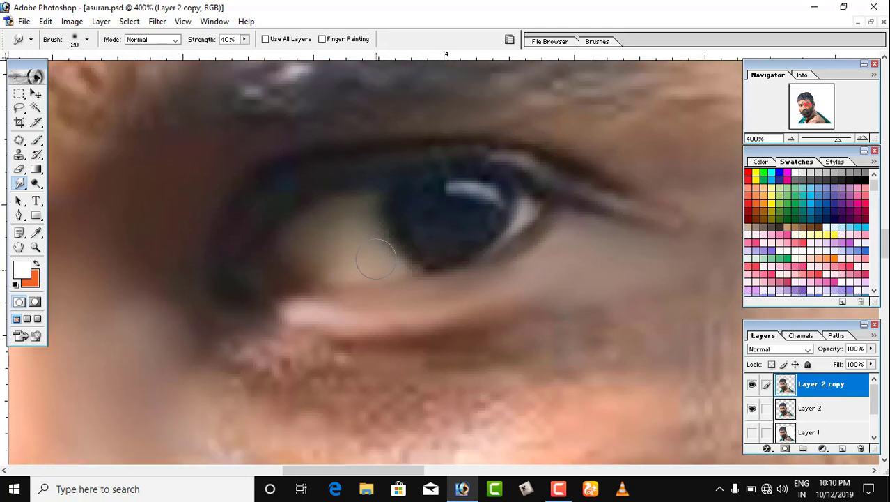
key("ctrl+z")
Smooth the grainy pink skin just below the second eye's inner corner with a size 10 Smudge brush
mouse_move(345, 214)
left_mouse_down()
mouse_move(429, 240)
mouse_move(430, 202)
left_mouse_up()
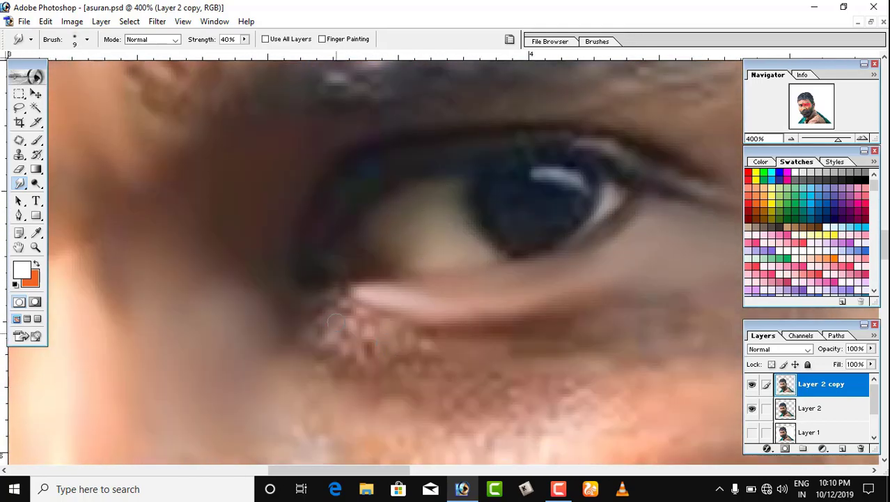
key("bracketright")
left_click_drag(340, 326, 371, 345)
left_click_drag(347, 308, 318, 333)
left_click_drag(394, 342, 435, 359)
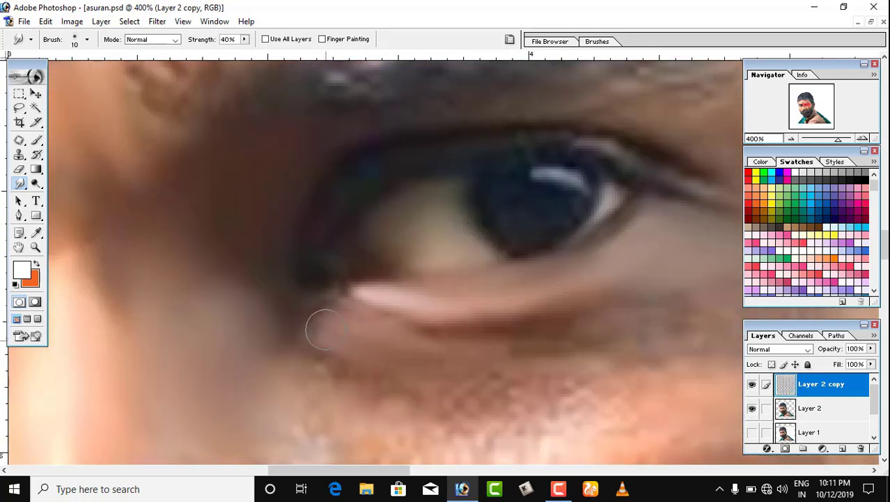
Blend the brown shading under the second eye into the cheek using Smudge brush sizes 20 and 30
scroll(323, 330, "down", 2)
key("bracketright")
scroll(359, 312, "down", 1)
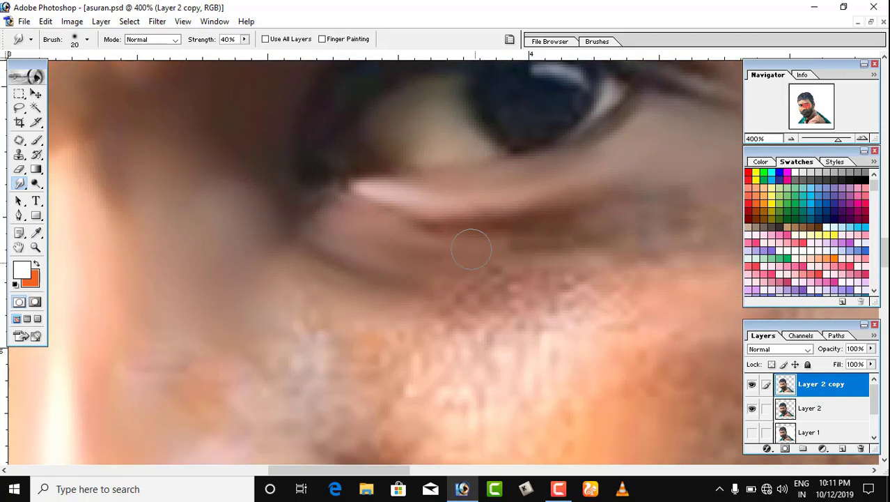
scroll(314, 230, "down", 3)
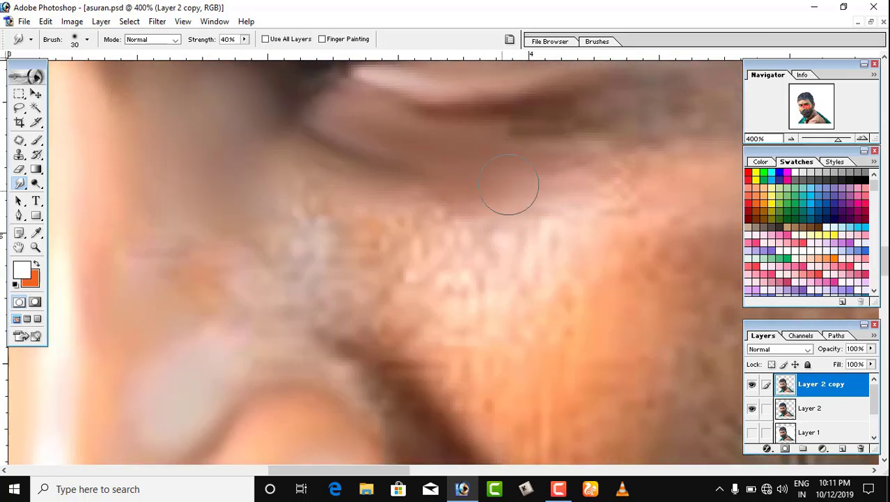
Smooth the grainy skin below the second eye's outer corner into the upper cheek with a size 30 Smudge brush
left_click_drag(567, 208, 265, 349)
key("bracketleft")
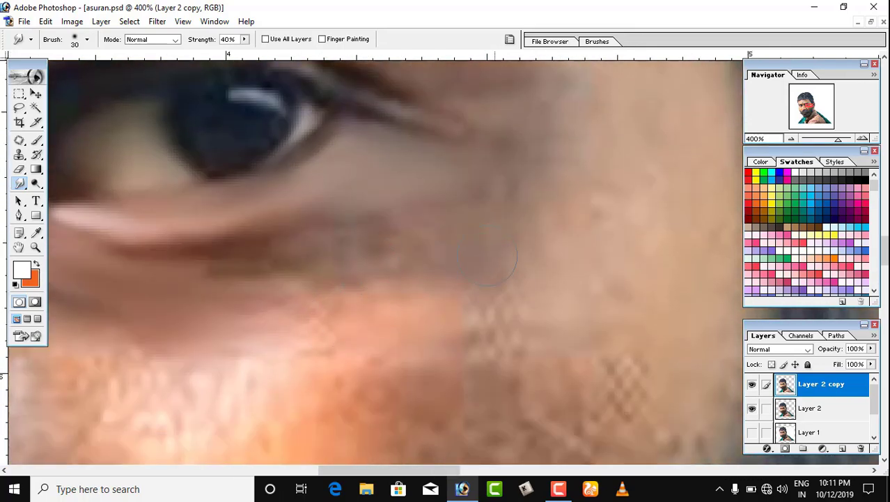
key("bracketleft")
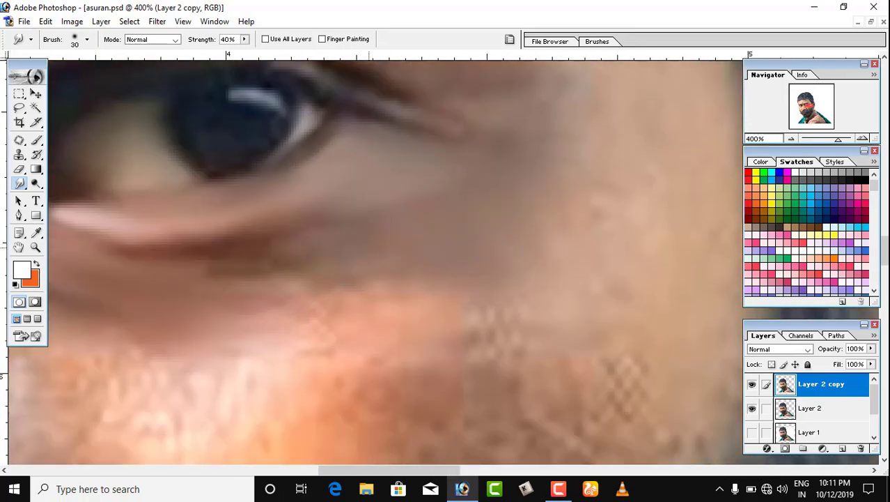
key("bracketleft")
scroll(400, 216, "down", 3)
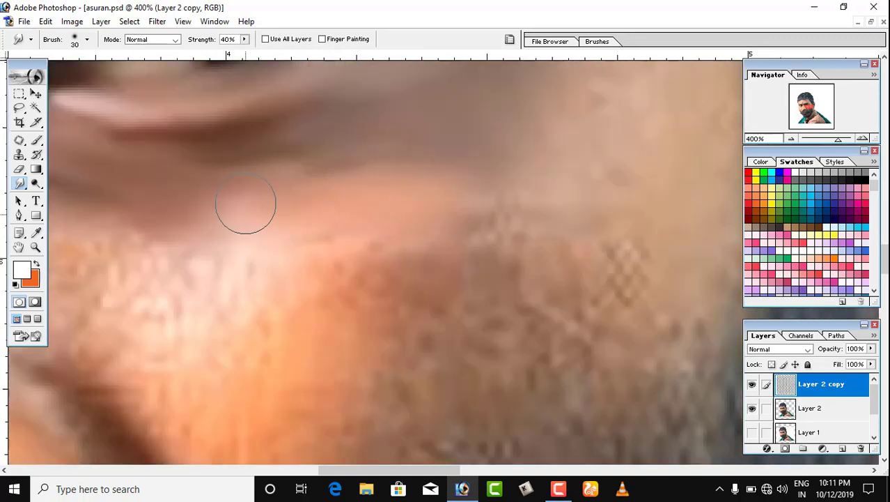
scroll(393, 186, "down", 2)
Blend the orange cheek highlight into the brown shading beside it with the Smudge brush at sizes 40 and 50
key("bracketright")
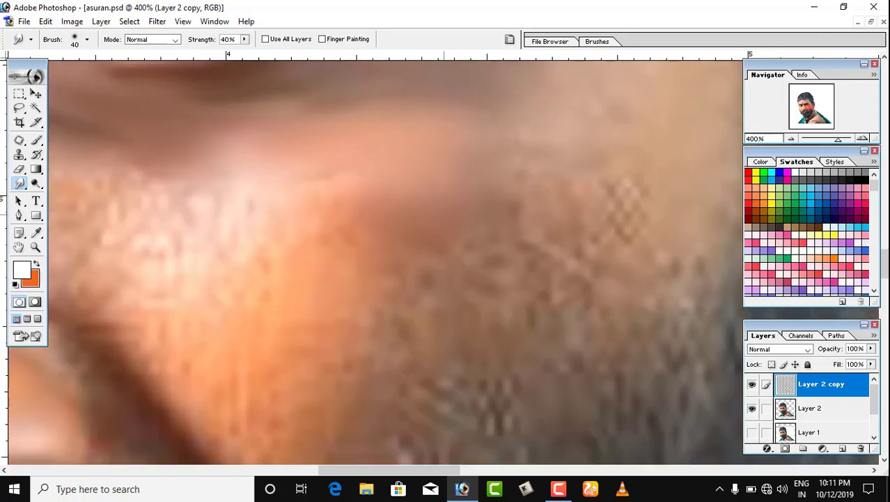
scroll(473, 159, "down", 2)
key("bracketright")
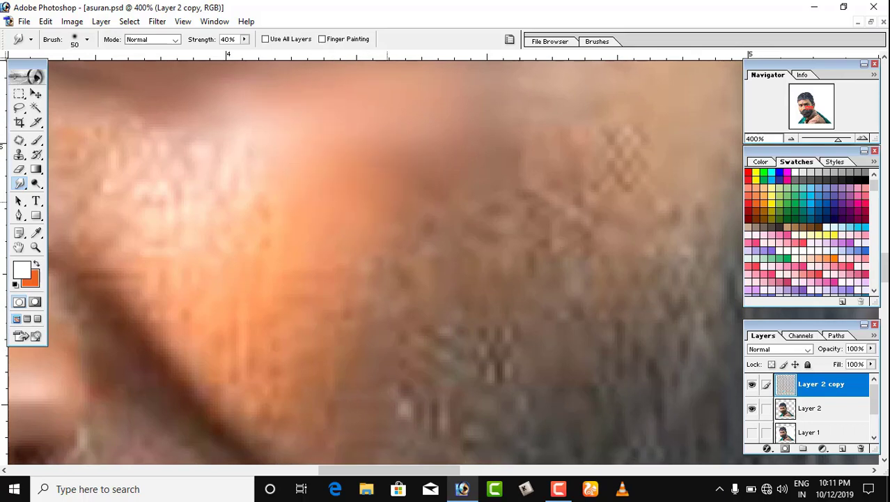
scroll(378, 149, "down", 2)
scroll(302, 205, "down", 2)
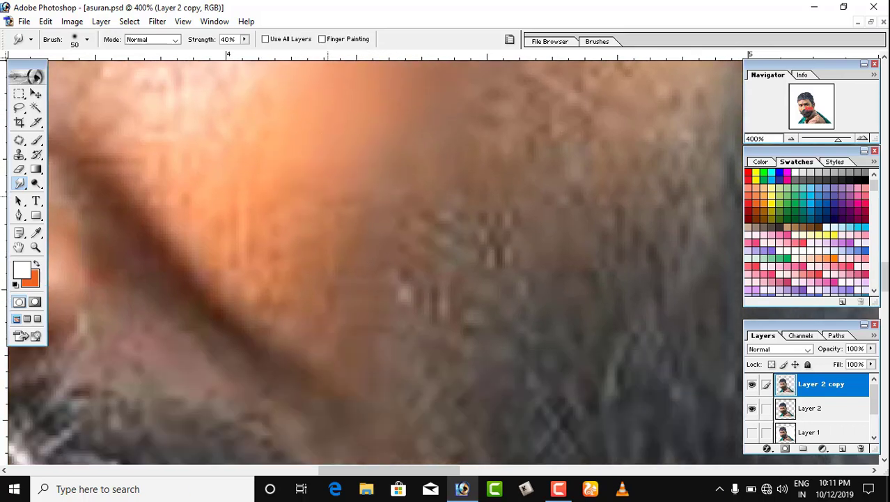
mouse_move(291, 209)
left_mouse_down()
mouse_move(273, 263)
mouse_move(356, 313)
mouse_move(319, 262)
left_mouse_up()
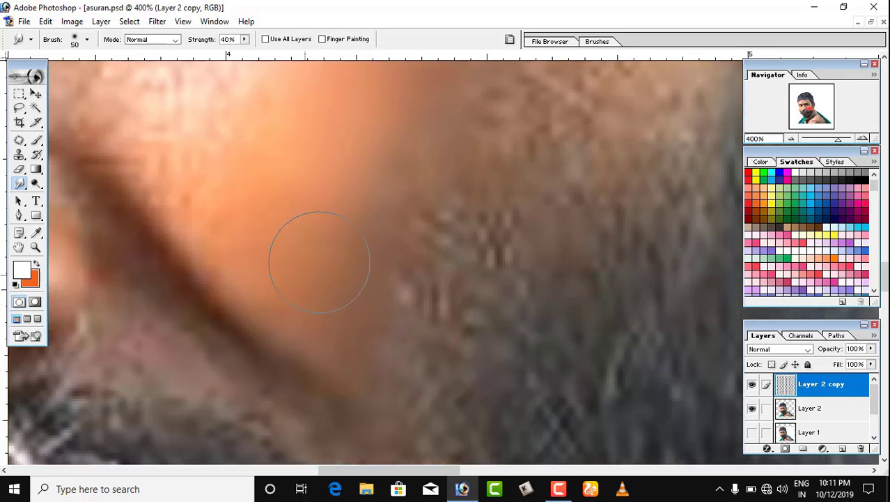
left_click_drag(260, 227, 238, 214)
Smudge the bright upper cheek along the smile fold into an even tone using brush sizes 50 and 40
left_click_drag(214, 175, 370, 252)
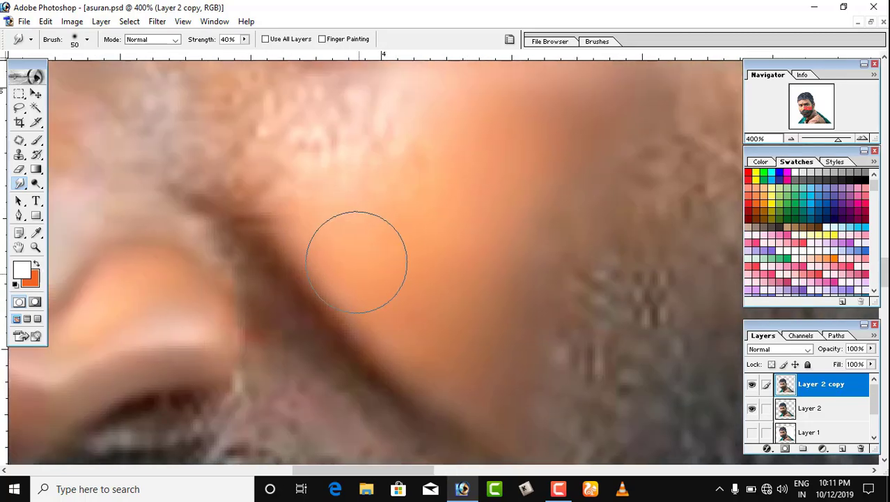
mouse_move(423, 195)
left_mouse_down()
mouse_move(383, 275)
mouse_move(493, 277)
left_mouse_up()
key("[")
scroll(492, 277, "down", 1)
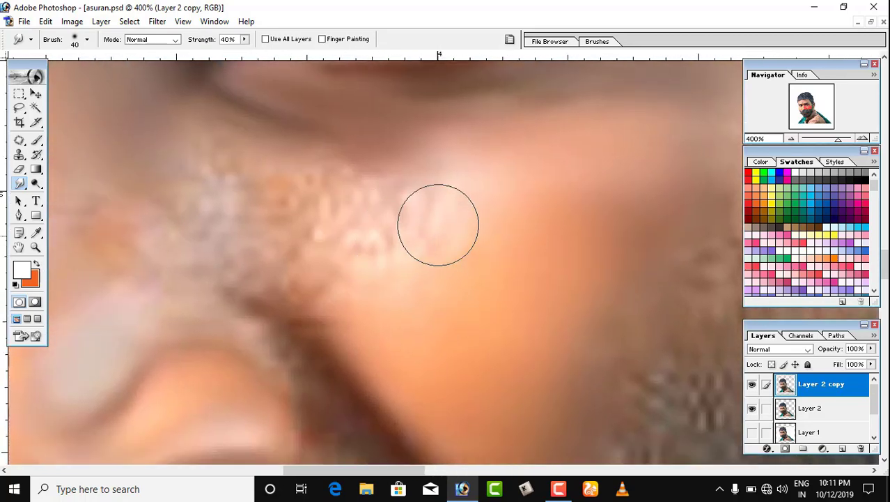
left_click_drag(437, 224, 455, 244)
mouse_move(411, 227)
left_mouse_down()
mouse_move(362, 226)
mouse_move(382, 217)
left_mouse_up()
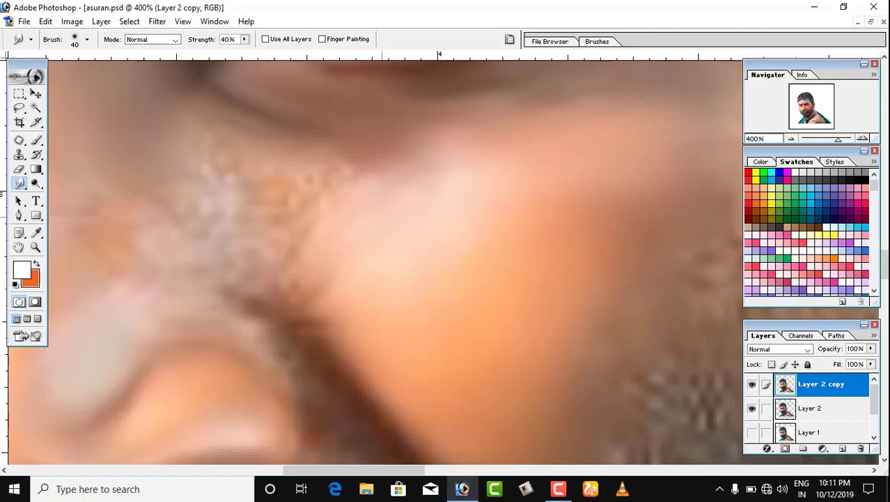
Smooth the speckled skin between the cheek highlight and the side of the nose, mainly with a size 30 Smudge brush
mouse_move(367, 186)
left_mouse_down()
mouse_move(382, 167)
mouse_move(298, 199)
mouse_move(356, 280)
mouse_move(315, 280)
left_mouse_up()
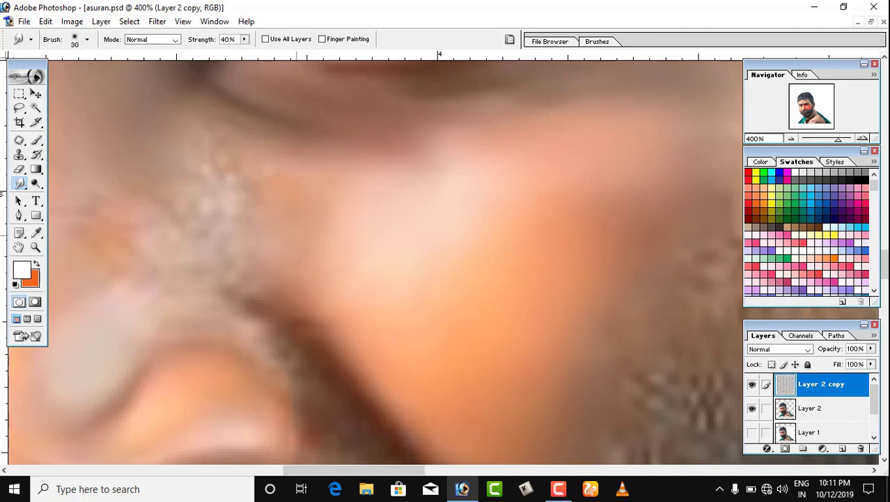
scroll(319, 226, "up", 2)
mouse_move(264, 232)
left_mouse_down()
mouse_move(244, 199)
mouse_move(201, 168)
mouse_move(236, 196)
mouse_move(216, 217)
mouse_move(255, 239)
left_mouse_up()
scroll(239, 192, "down", 1)
key("bracketright")
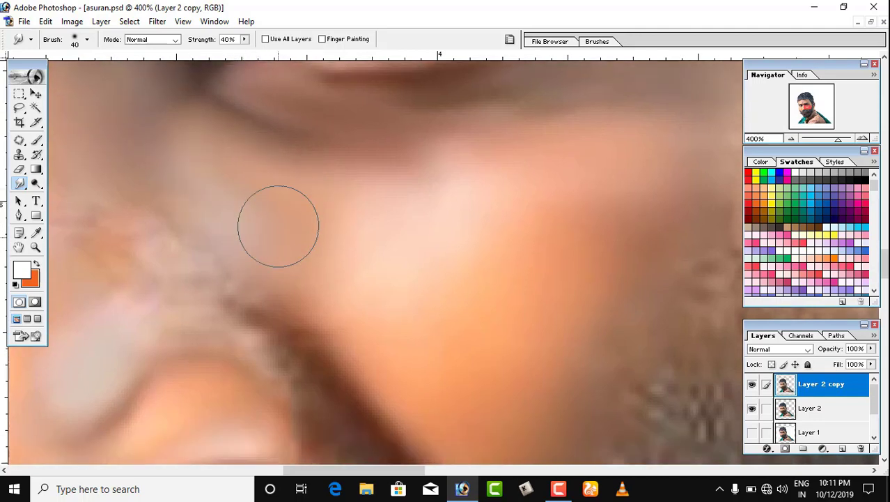
Review the smoothed portrait as a whole, and examine the mustache area and forehead mark up close
left_click(640, 488)
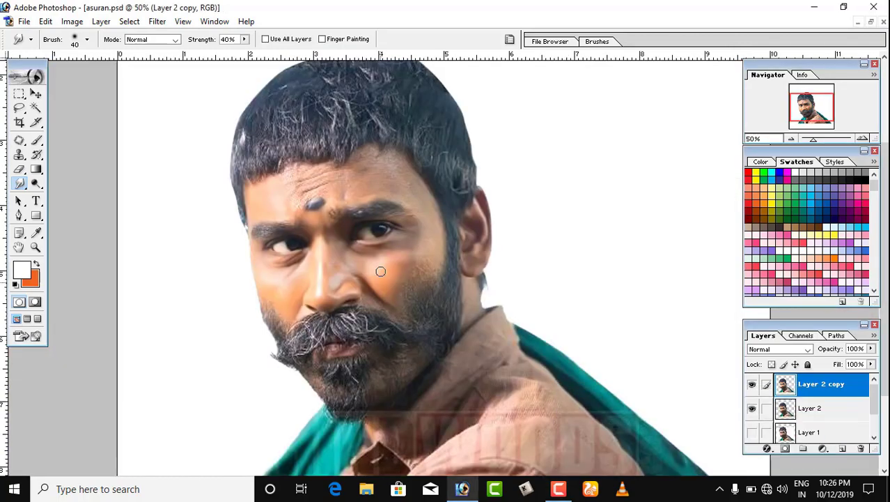
scroll(380, 271, "down", 2)
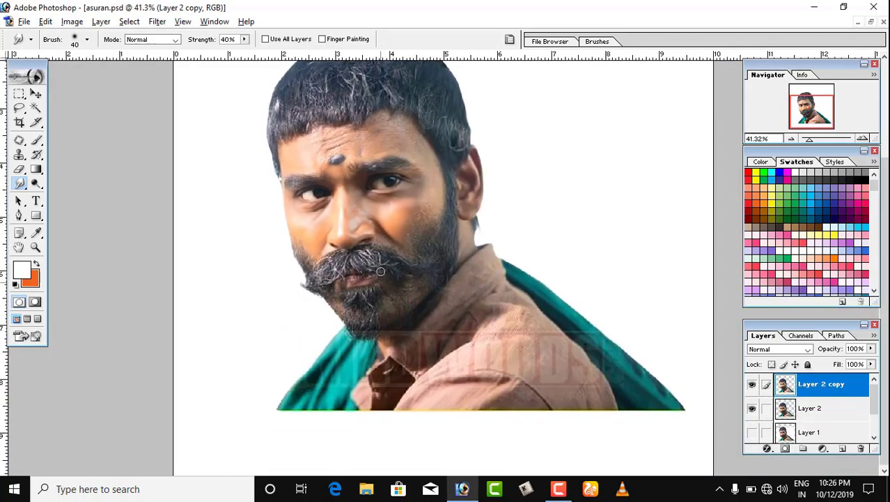
scroll(384, 270, "up", 10)
left_click_drag(446, 411, 401, 252)
left_click_drag(481, 453, 411, 230)
scroll(411, 237, "up", 7)
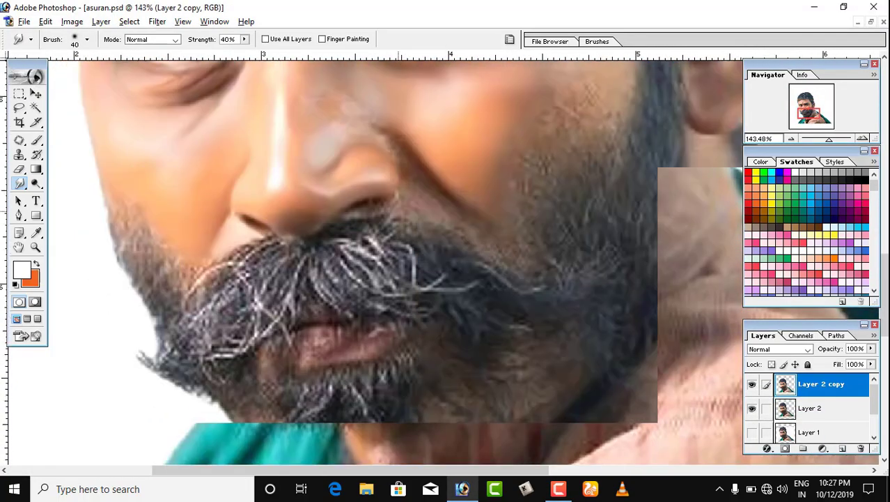
left_click_drag(306, 279, 247, 69)
left_click_drag(480, 446, 390, 212)
scroll(369, 255, "up", 1)
scroll(477, 302, "up", 3)
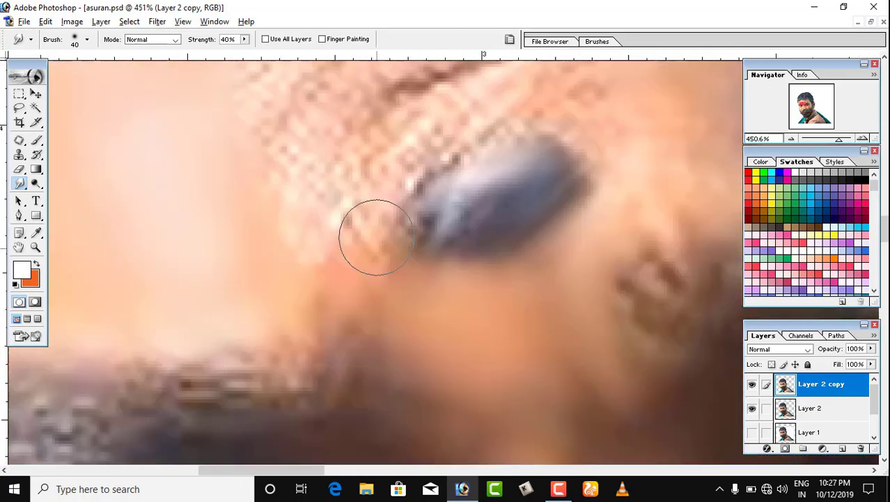
Blend the mottled orange and pink patches on the shaded side of the nose with Smudge sizes 40 and 30
left_click_drag(573, 435, 396, 252)
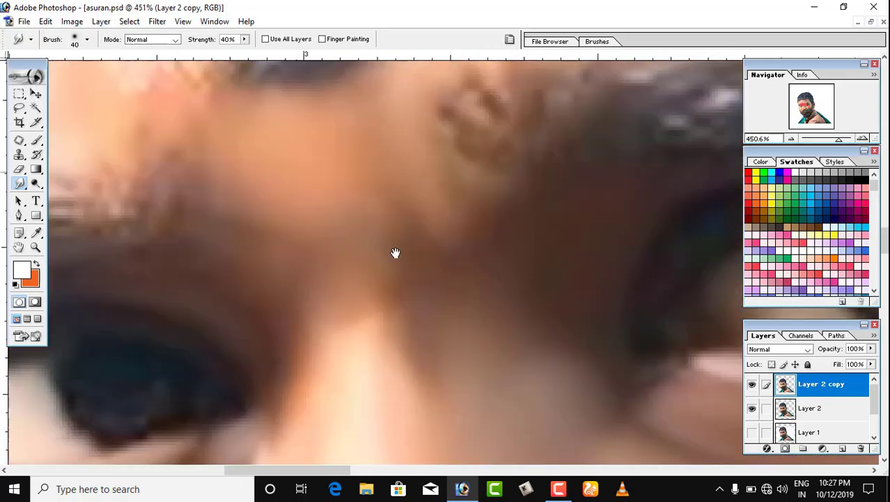
left_click_drag(435, 385, 396, 182)
left_click_drag(487, 398, 443, 286)
scroll(415, 244, "up", 2)
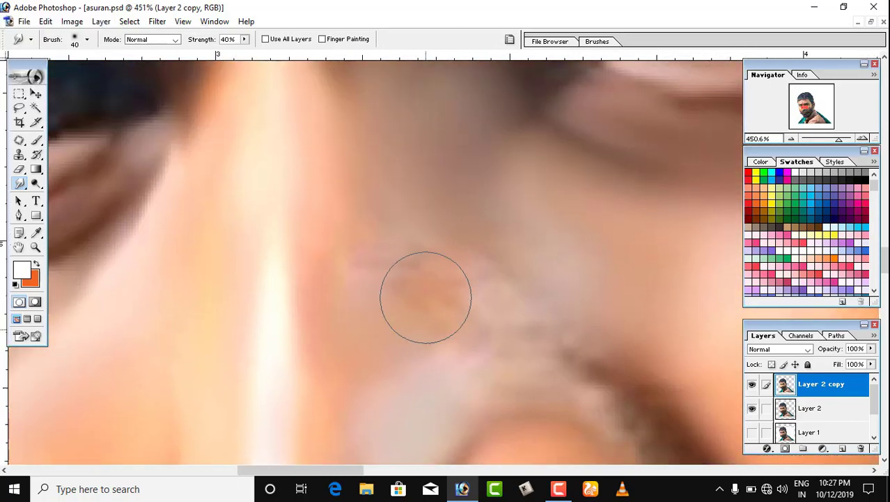
key("bracketleft")
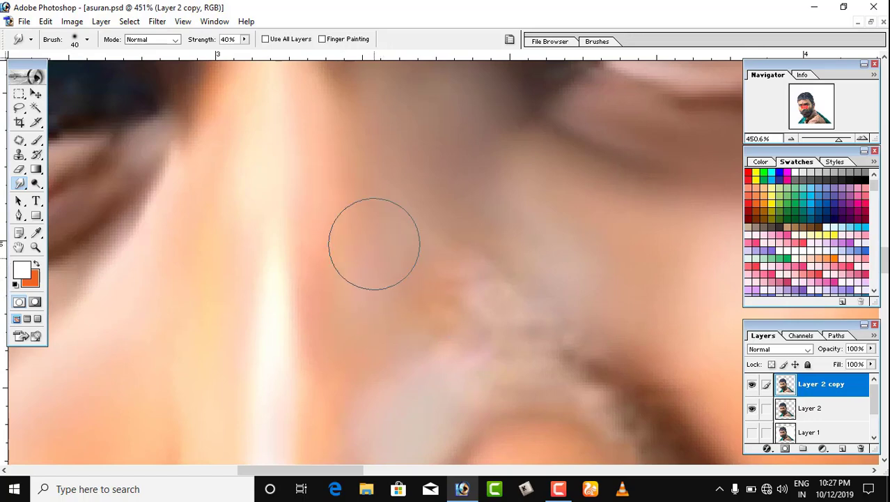
scroll(354, 269, "down", 3)
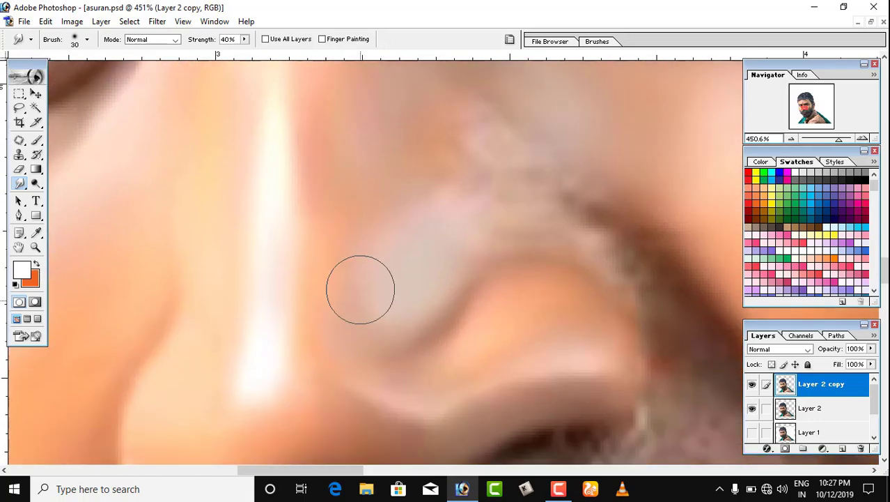
scroll(360, 290, "up", 2)
key("bracketright")
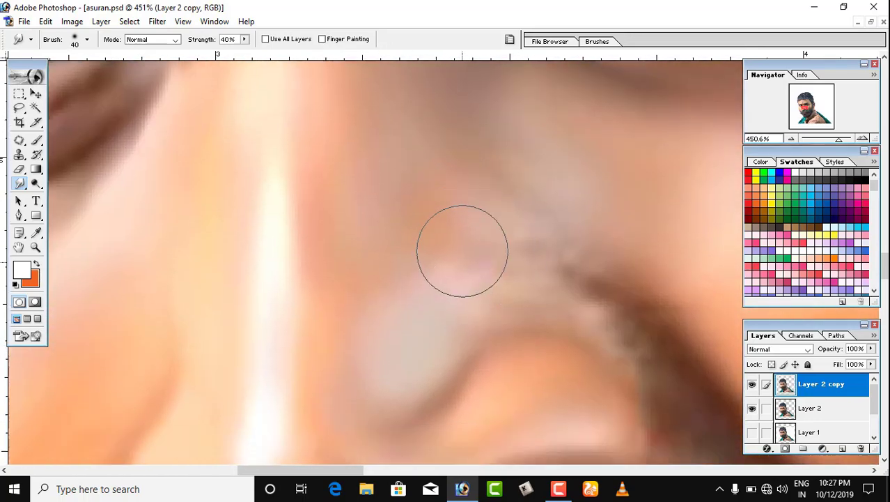
Smudge the rough skin above the nostril wing into the start of the smile fold using a smaller, size 20 brush
key("bracketleft")
key("bracketleft")
left_click_drag(459, 273, 457, 252)
left_click_drag(512, 304, 357, 320)
mouse_move(448, 268)
left_mouse_down()
mouse_move(403, 224)
mouse_move(459, 250)
mouse_move(442, 221)
mouse_move(417, 206)
mouse_move(381, 206)
mouse_move(335, 245)
mouse_move(358, 251)
mouse_move(335, 261)
mouse_move(309, 244)
mouse_move(298, 219)
mouse_move(379, 246)
left_mouse_up()
key("bracketright")
key("bracketleft")
scroll(334, 260, "down", 1)
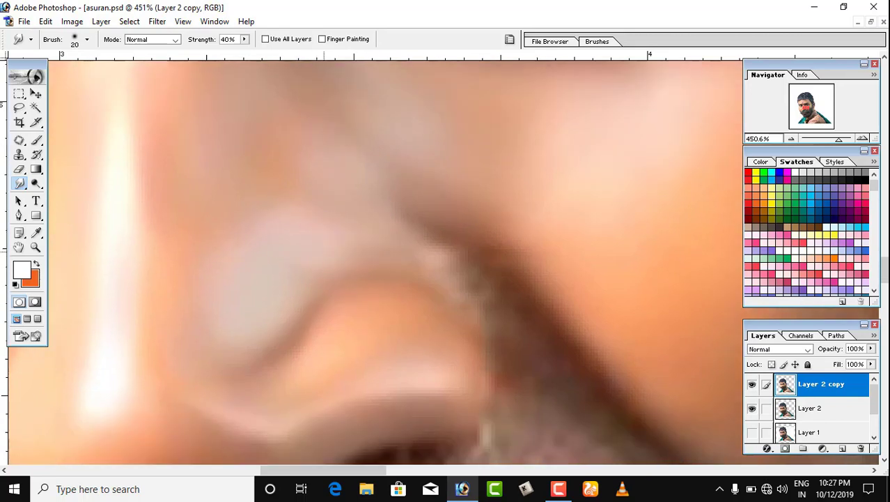
Smooth the jagged edge between the nostril wing and the dark smile fold with Smudge sizes 10 and 20
scroll(470, 195, "down", 3)
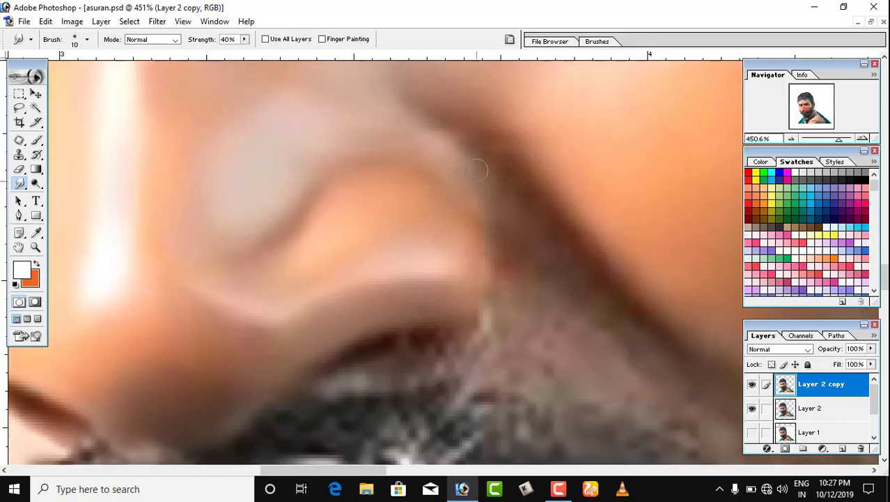
key("bracketleft")
scroll(511, 113, "down", 2)
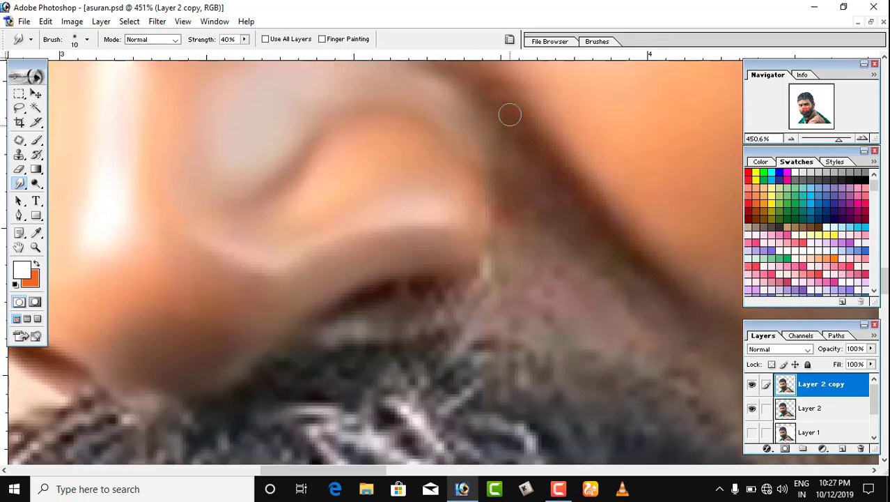
scroll(527, 195, "up", 3)
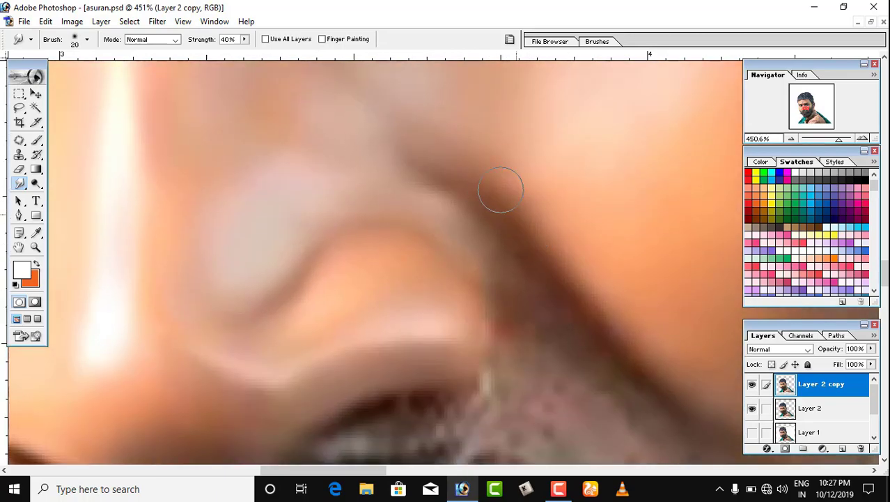
scroll(500, 190, "down", 2)
key("bracketleft")
Blend the lower end of the smile fold toward the mustache edge with a size 30 Smudge brush
mouse_move(619, 332)
left_mouse_down()
mouse_move(618, 225)
mouse_move(499, 315)
left_mouse_up()
key("bracketright")
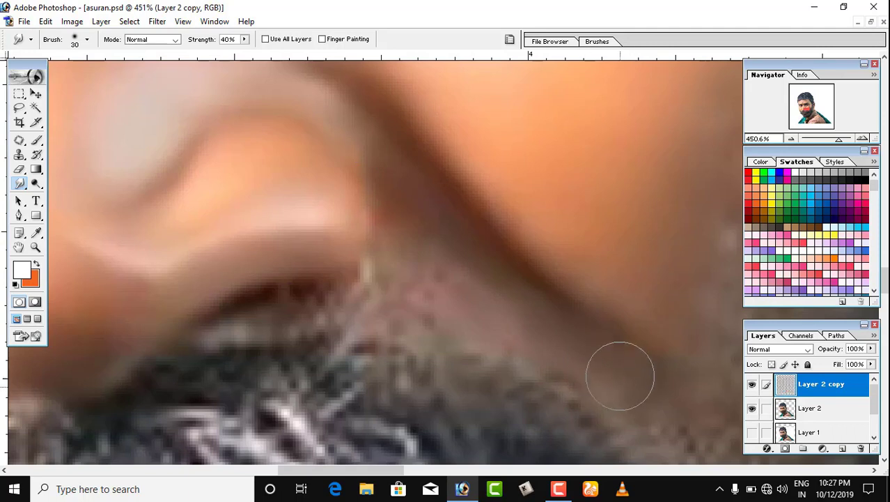
key("bracketright")
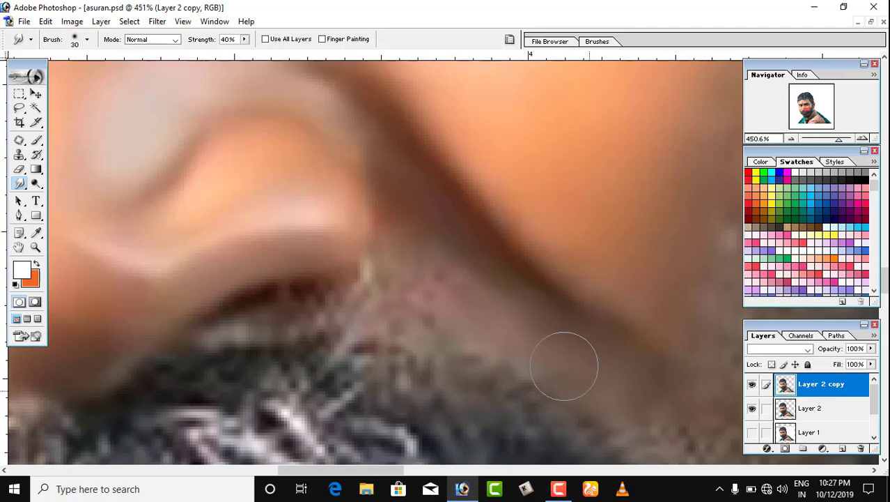
scroll(518, 341, "down", 2)
key("bracketleft")
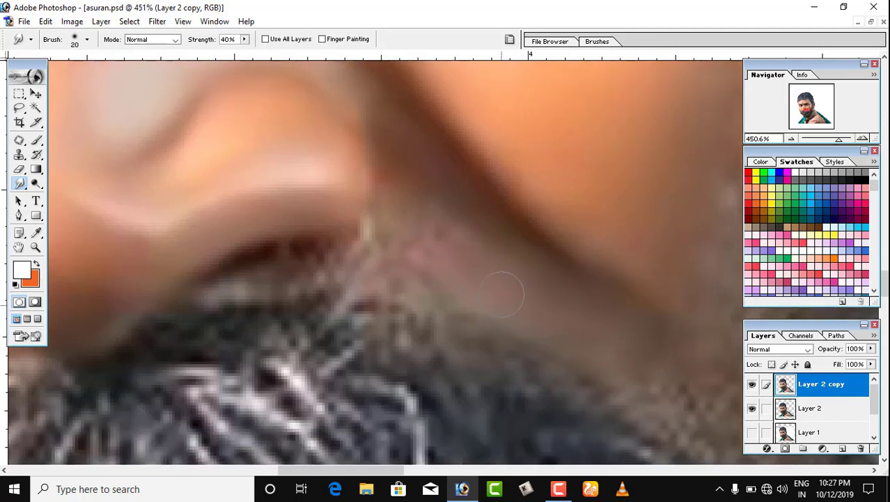
Smooth the pinkish grainy skin between the nostril wing and the smile fold using Smudge sizes 30 and 20
key("bracketright")
mouse_move(454, 241)
left_mouse_down()
mouse_move(487, 270)
mouse_move(468, 245)
left_mouse_up()
left_click_drag(420, 205, 425, 229)
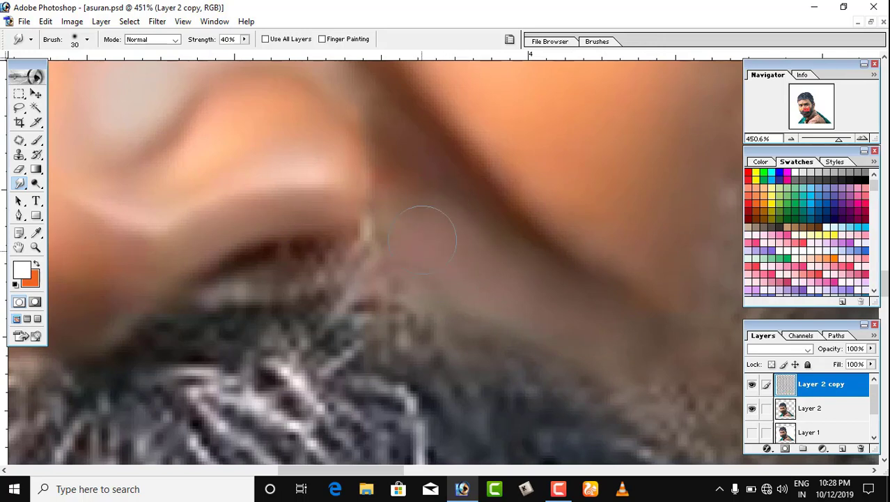
left_click_drag(396, 199, 404, 181)
key("bracketleft")
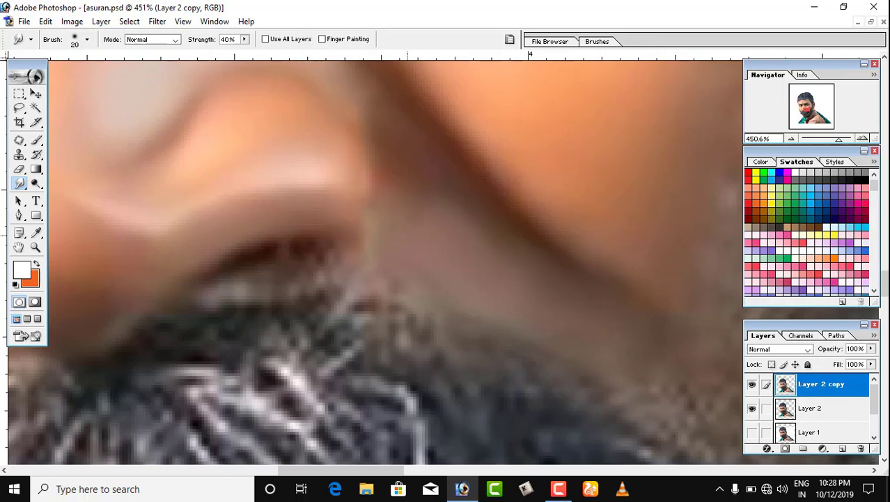
key("bracketright")
Smudge the dark nostril opening and the grey skin beneath it smooth with a size 9 brush
scroll(418, 265, "down", 2)
key("bracketleft")
key("bracketleft")
left_click_drag(216, 245, 181, 252)
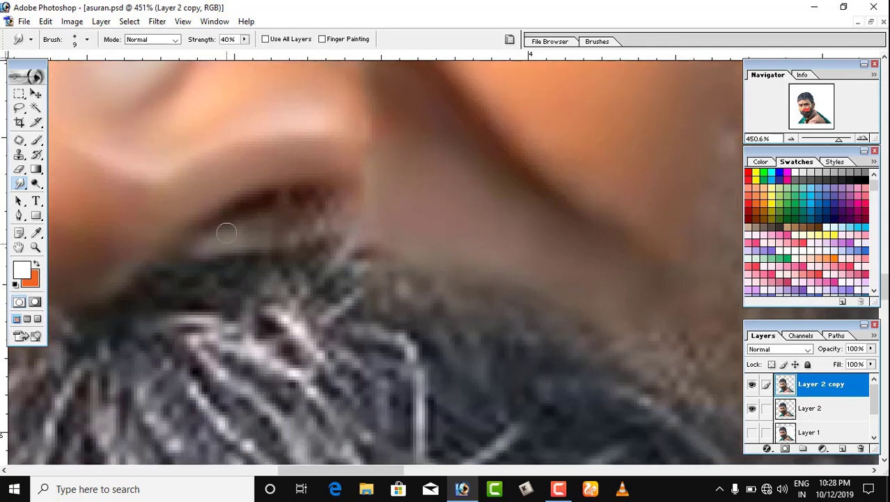
mouse_move(254, 227)
left_mouse_down()
mouse_move(292, 220)
mouse_move(290, 199)
mouse_move(246, 208)
mouse_move(286, 199)
mouse_move(326, 206)
mouse_move(285, 238)
left_mouse_up()
key("bracketright")
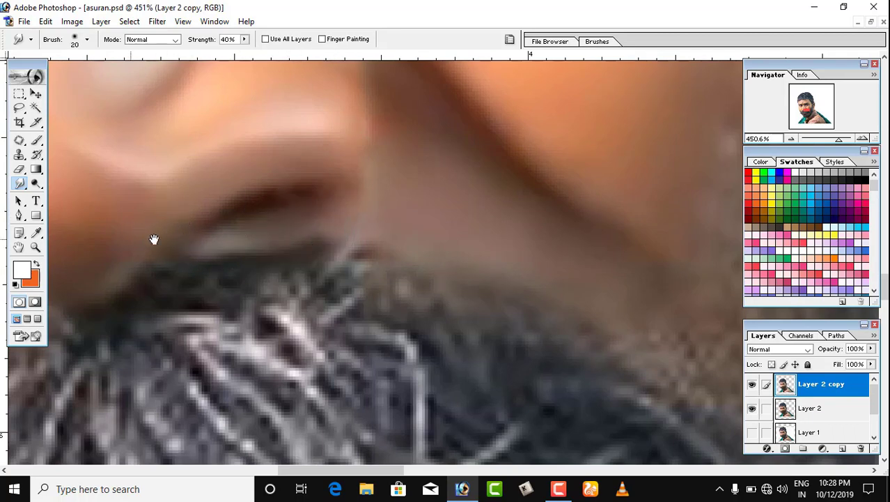
Smooth the brown underside of the nose tip at size 30 and the far nostril's outer end at size 9
left_click_drag(154, 239, 518, 239)
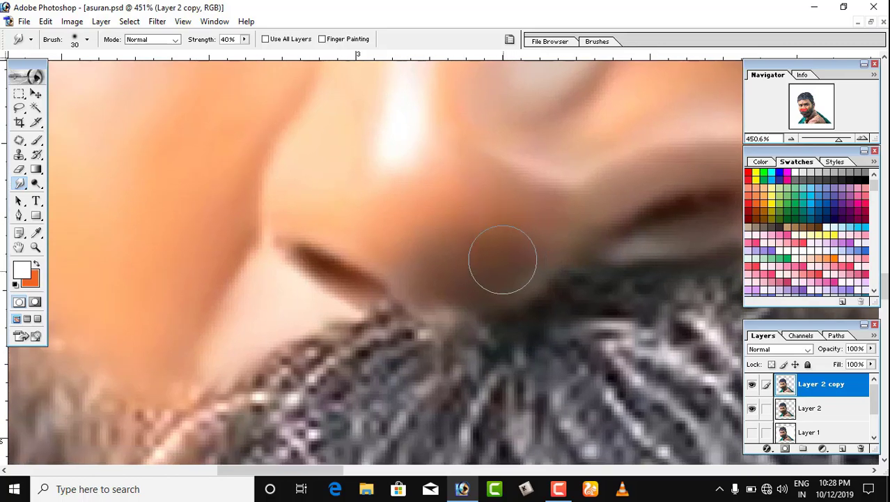
key("bracketleft")
key("bracketleft")
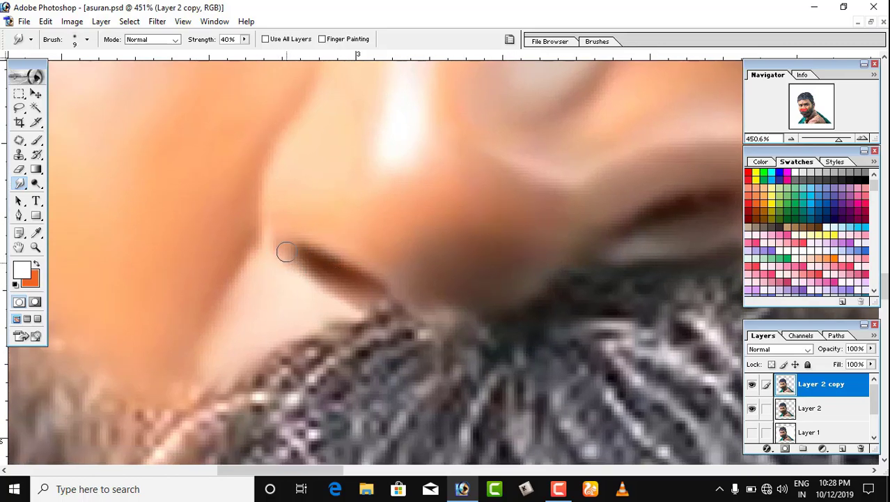
scroll(286, 251, "down", 2)
left_click_drag(284, 277, 516, 212)
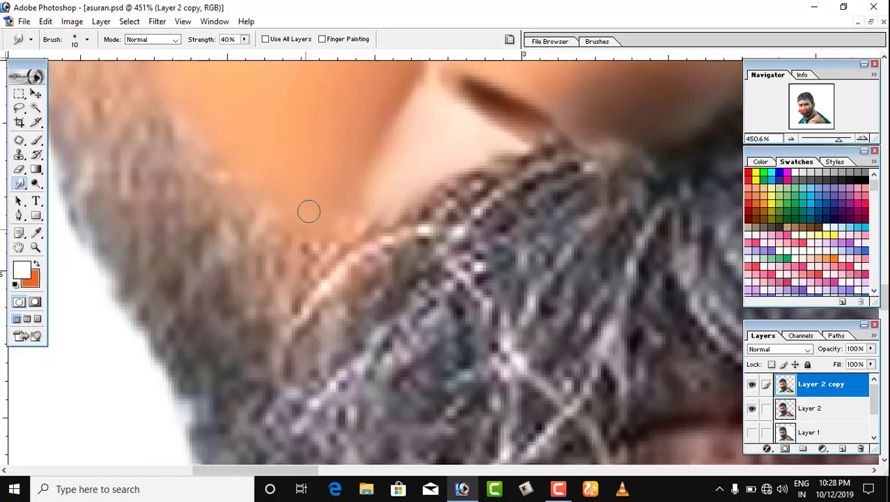
Smooth the grainy skin at the lower end of the smile fold along the mustache edge with a size 10 Smudge brush
key("bracketleft")
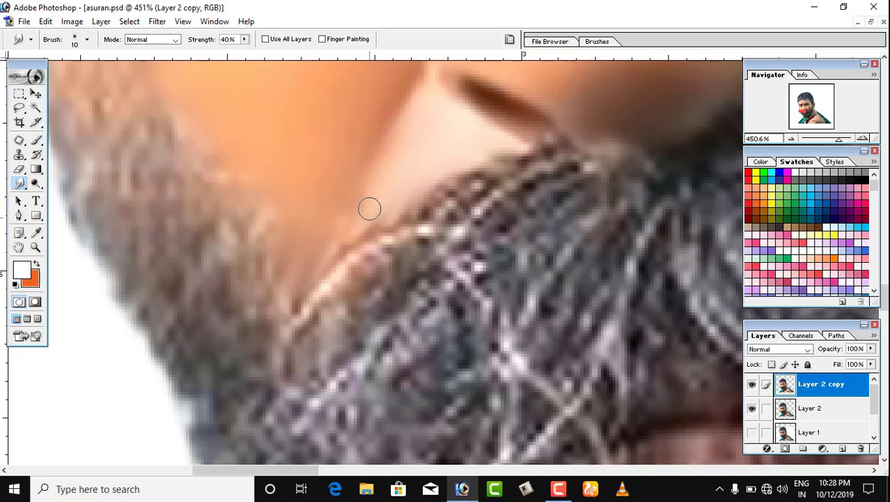
left_click_drag(404, 179, 365, 223)
left_click_drag(388, 196, 355, 239)
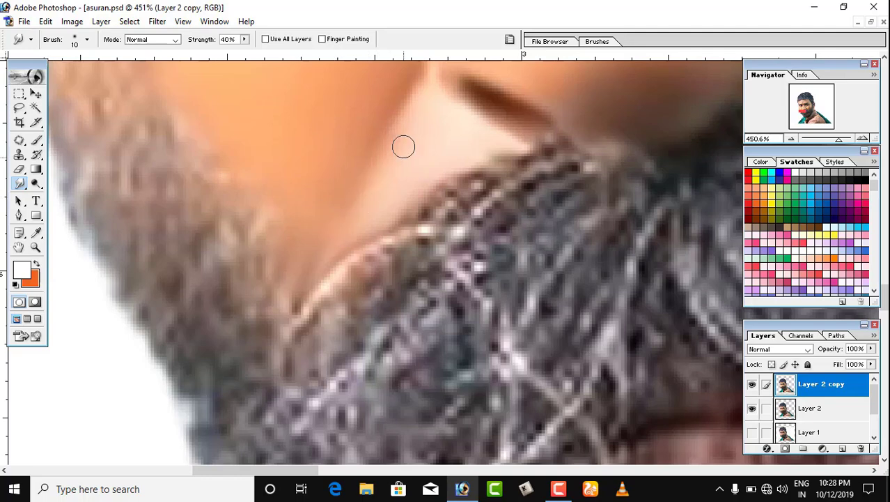
scroll(390, 213, "up", 2)
left_click_drag(417, 221, 350, 400)
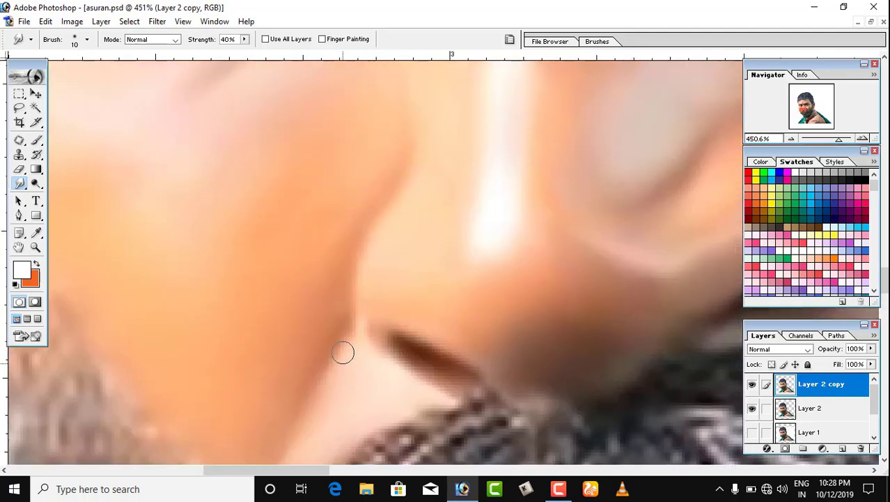
Soften the upper part of the smile fold beside the far nostril with Smudge sizes 30 and 40
left_click_drag(687, 271, 317, 304)
left_click_drag(519, 239, 415, 270)
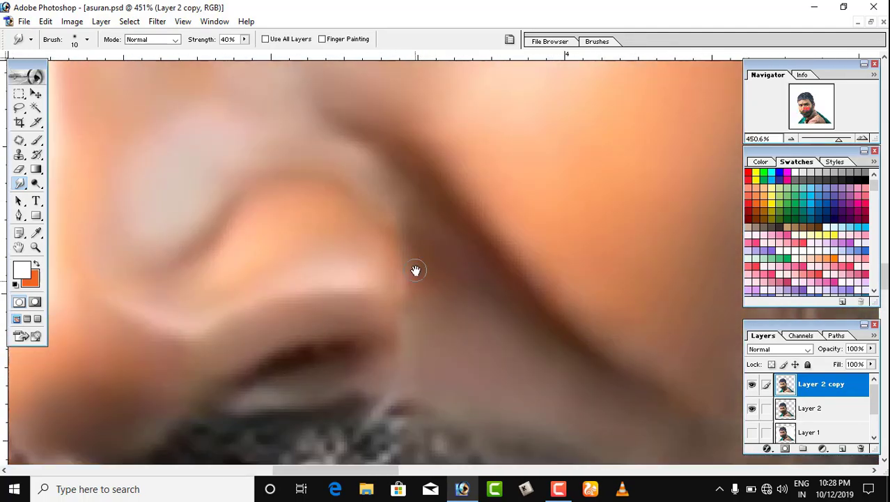
key("bracketright")
key("bracketright")
scroll(463, 318, "up", 3)
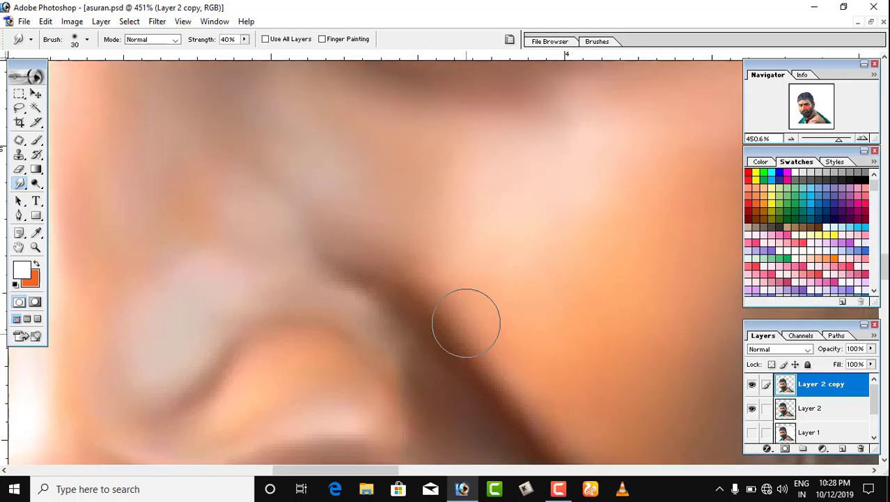
key("bracketright")
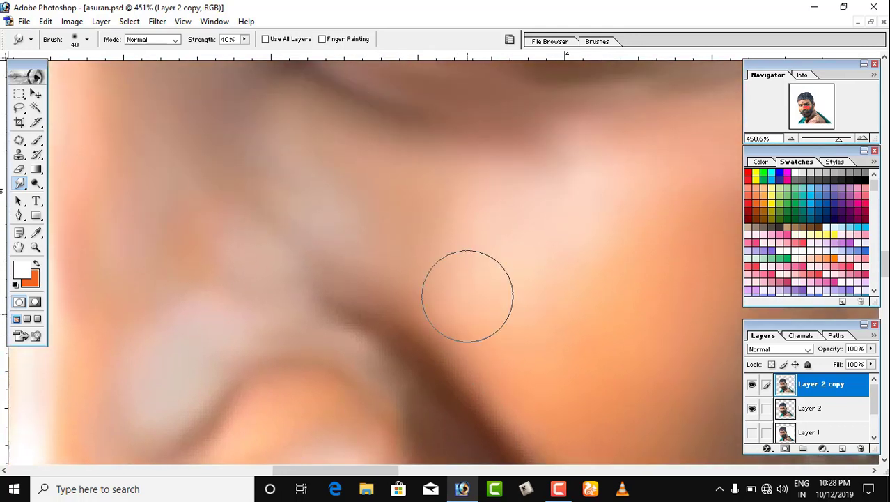
Smudge the dark skin around the inner corner of the far eye with brush sizes 10 and 20
mouse_move(648, 248)
left_mouse_down()
mouse_move(483, 459)
mouse_move(354, 499)
left_mouse_up()
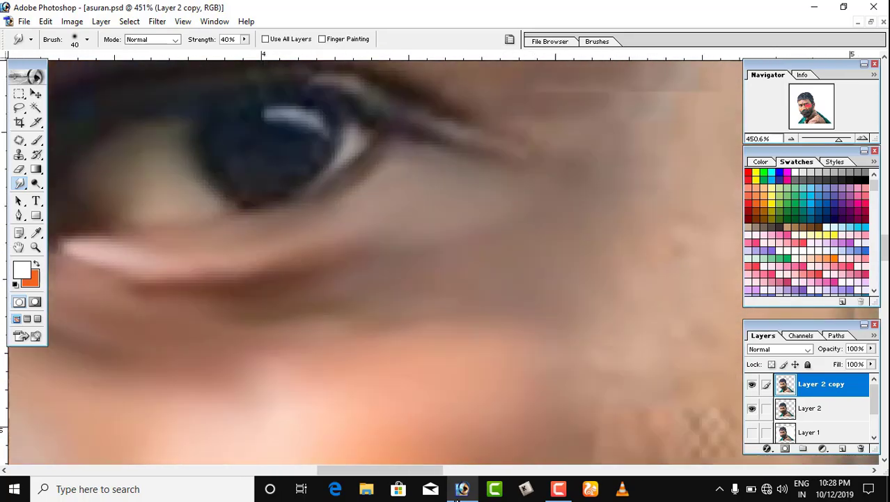
mouse_move(292, 341)
left_mouse_down()
mouse_move(510, 433)
mouse_move(666, 385)
left_mouse_up()
left_click_drag(543, 338, 536, 367)
key("bracketleft")
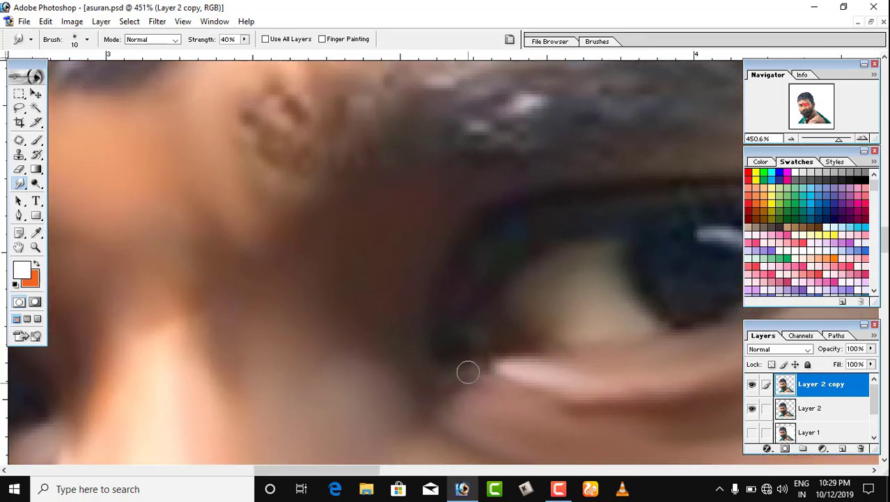
scroll(476, 356, "up", 1)
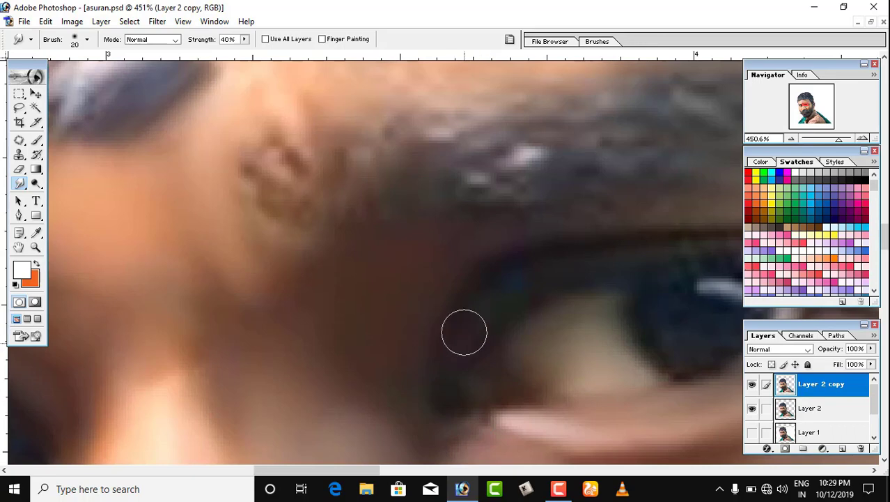
Smooth the upper eyelid strip between the far eyebrow and the lash line with Smudge sizes 10 and 20
mouse_move(610, 245)
left_mouse_down()
mouse_move(587, 312)
mouse_move(342, 371)
mouse_move(323, 349)
left_mouse_up()
key("bracketleft")
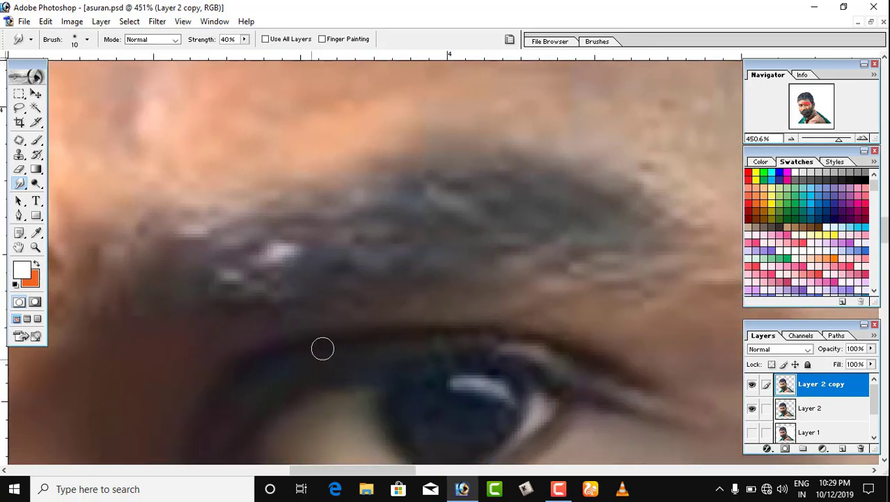
key("bracketright")
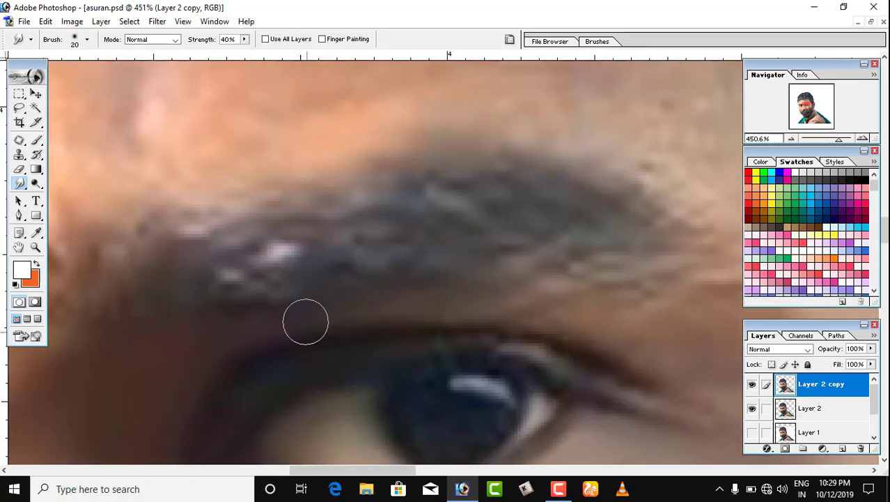
left_click_drag(406, 311, 538, 305)
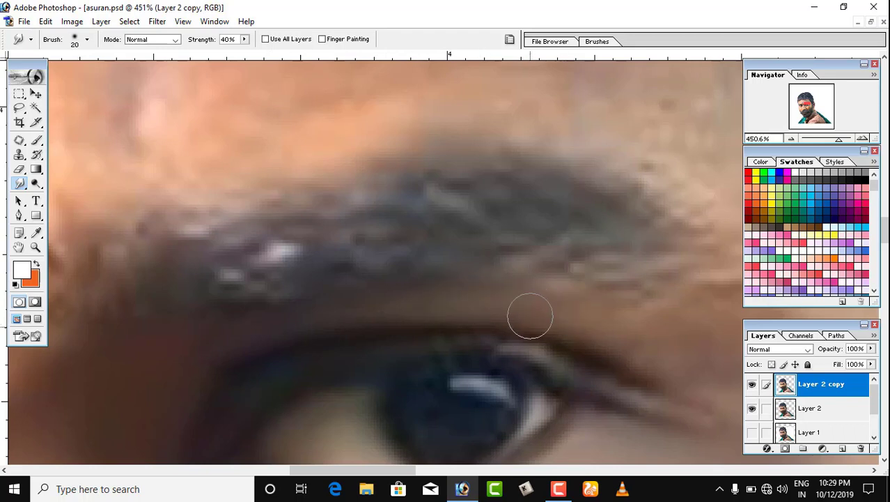
Blend the stray hairs under the far eyebrow and its reddish tail into the skin with Smudge sizes 20 to 40
left_click_drag(645, 347, 412, 299)
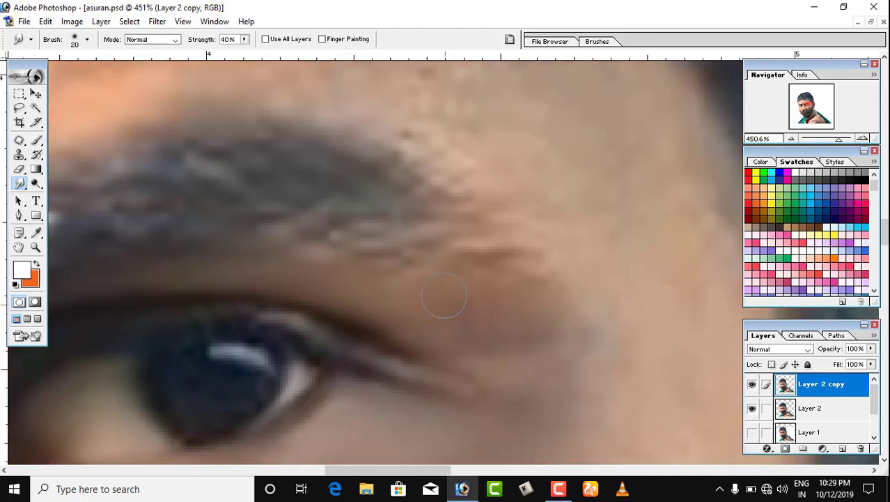
left_click_drag(311, 267, 350, 255)
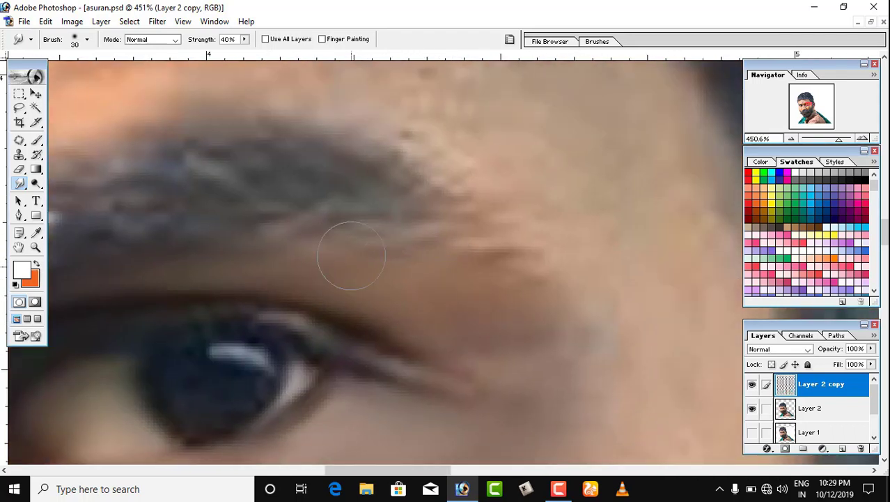
key("]")
mouse_move(493, 266)
left_mouse_down()
mouse_move(512, 240)
mouse_move(493, 253)
left_mouse_up()
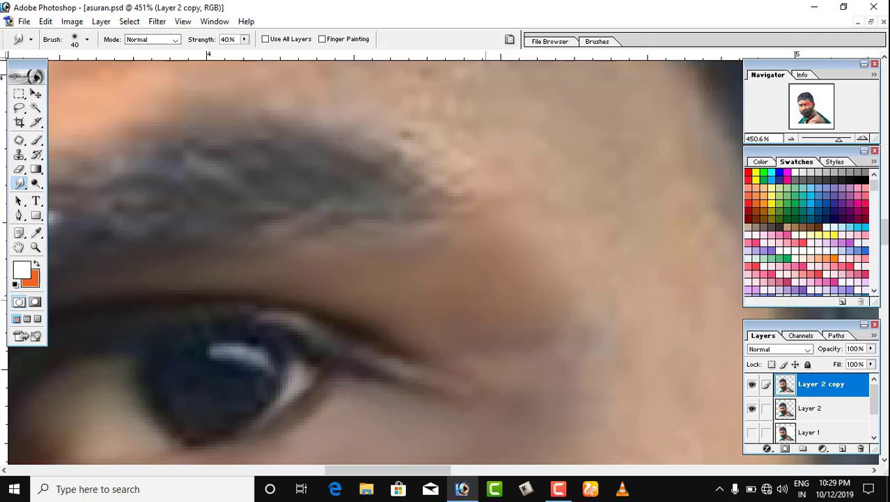
Smudge the far eye's upper lid crease and lash line smooth out to the outer corner with sizes 20 and 10
scroll(479, 261, "down", 2)
left_click_drag(286, 260, 254, 260)
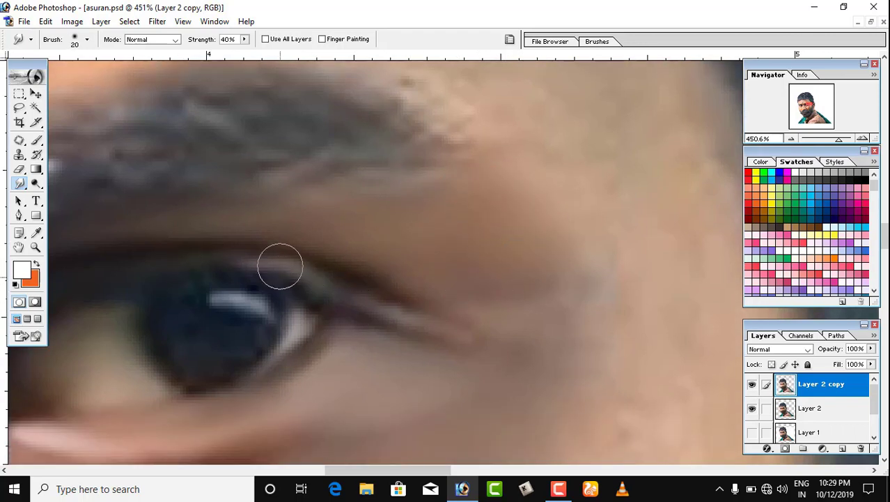
key("bracketleft")
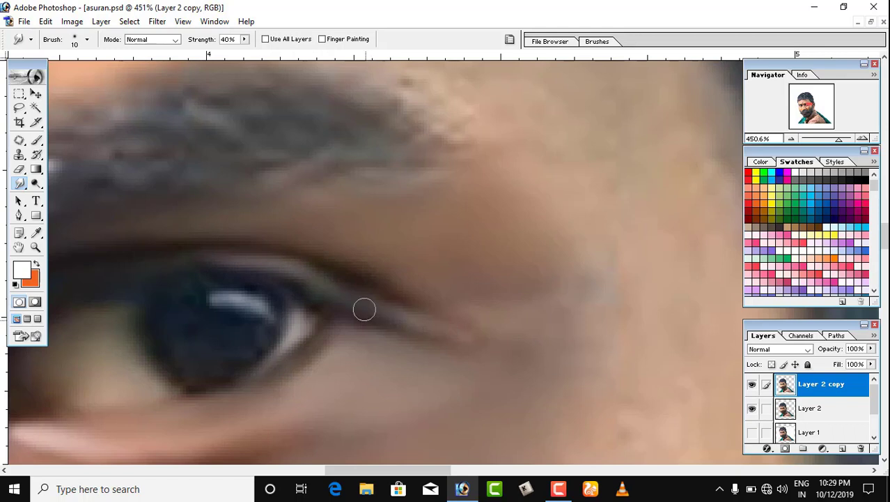
left_click_drag(317, 259, 523, 339)
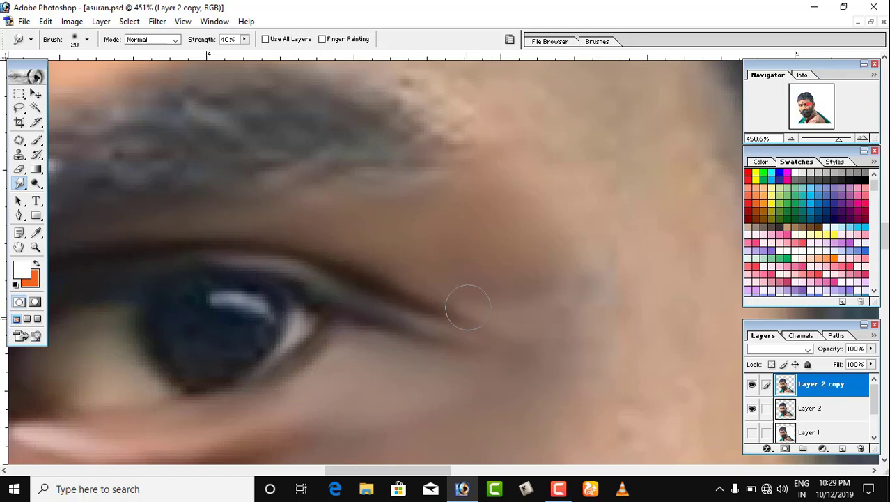
Smooth the skin around and below the far eye's outer corner with a size 30 Smudge brush
scroll(467, 307, "down", 2)
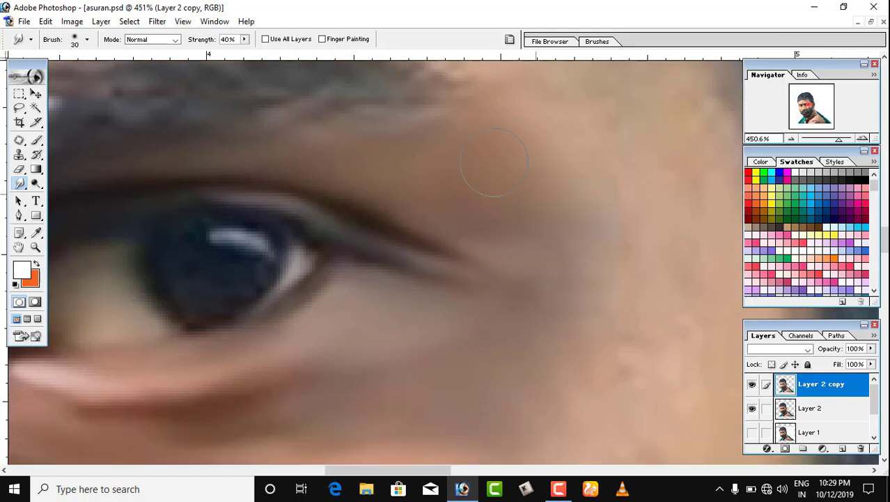
scroll(564, 206, "right", 5)
scroll(397, 169, "down", 4)
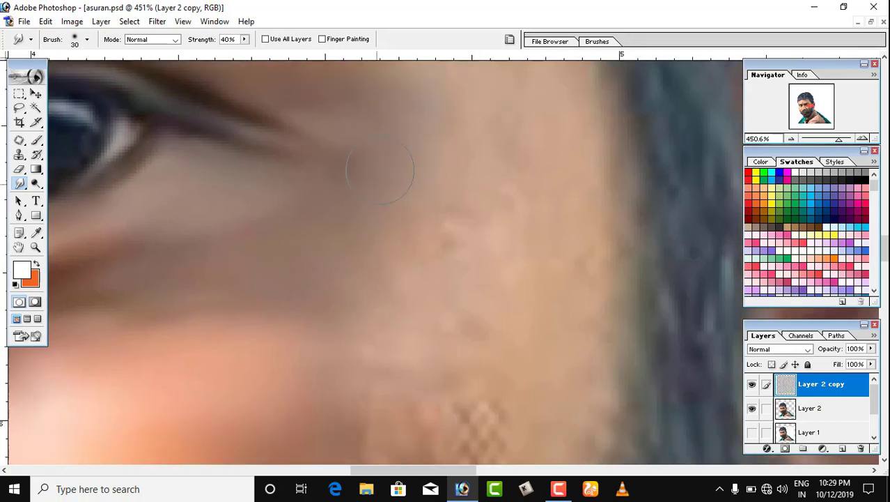
left_click_drag(382, 170, 382, 326)
left_click_drag(391, 290, 395, 326)
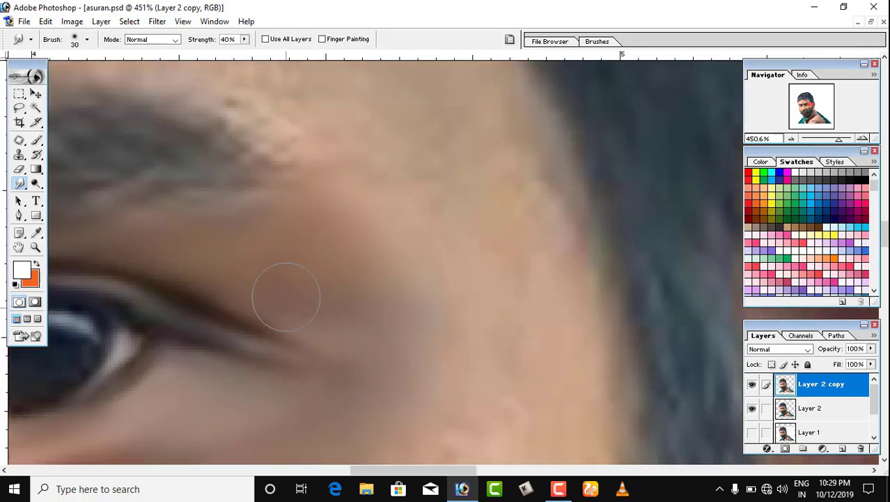
left_click_drag(322, 246, 262, 241)
left_click_drag(282, 397, 286, 236)
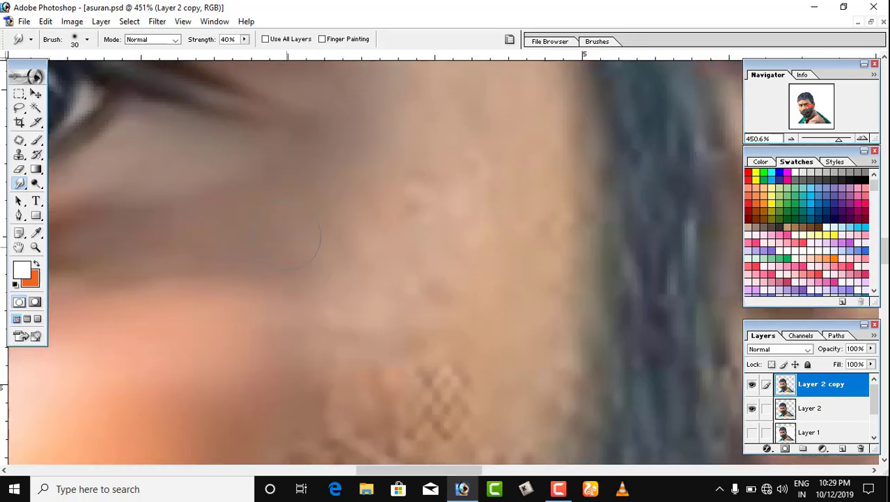
Smooth the temple skin and the checkered patch beside the sideburn with Smudge sizes 40 and 50
scroll(286, 236, "up", 1)
key("bracketright")
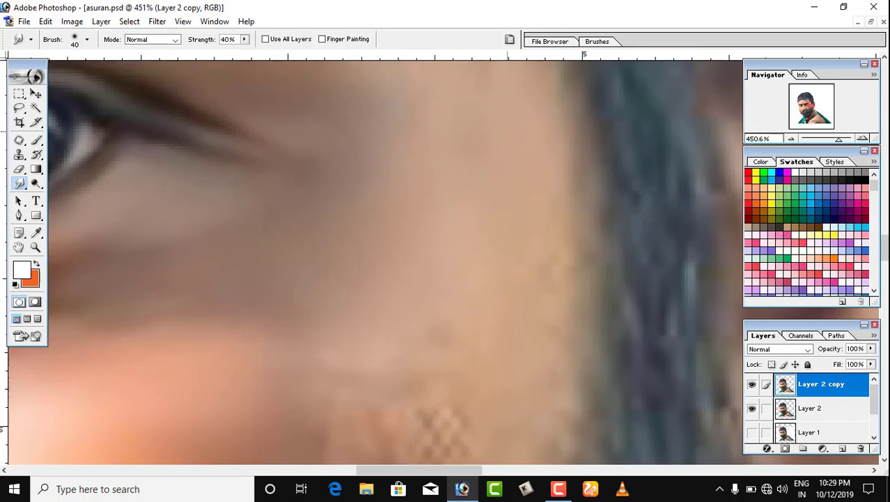
key("bracketright")
scroll(513, 135, "down", 1)
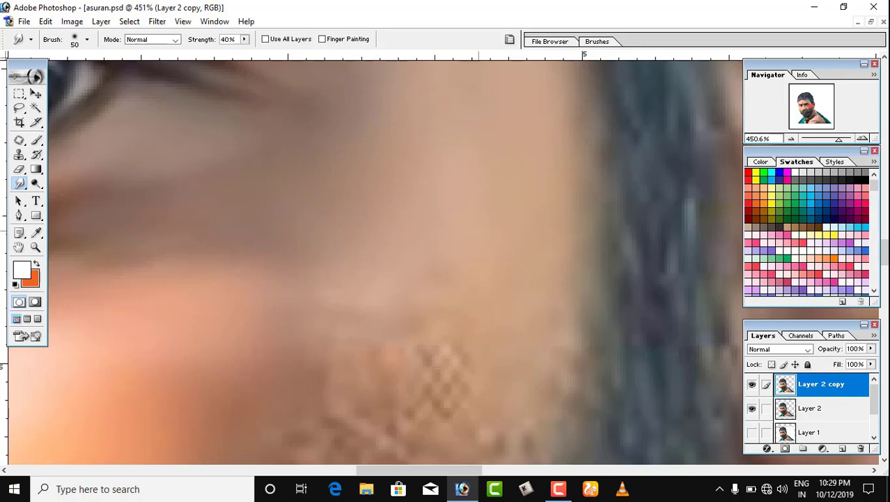
scroll(441, 169, "down", 2)
scroll(487, 183, "down", 2)
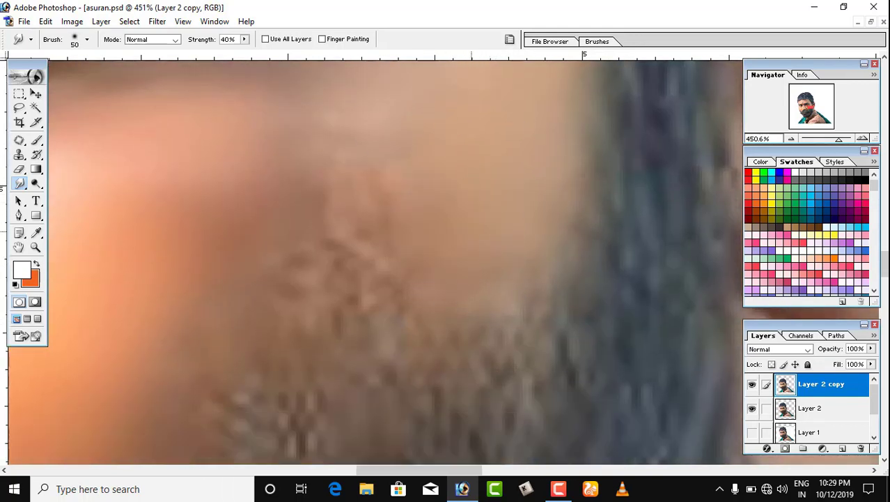
Blend the reddish grainy patch on the upper cheek above the beard with Smudge sizes 50 and 40
key("bracketright")
key("bracketleft")
scroll(450, 235, "up", 2)
key("bracketleft")
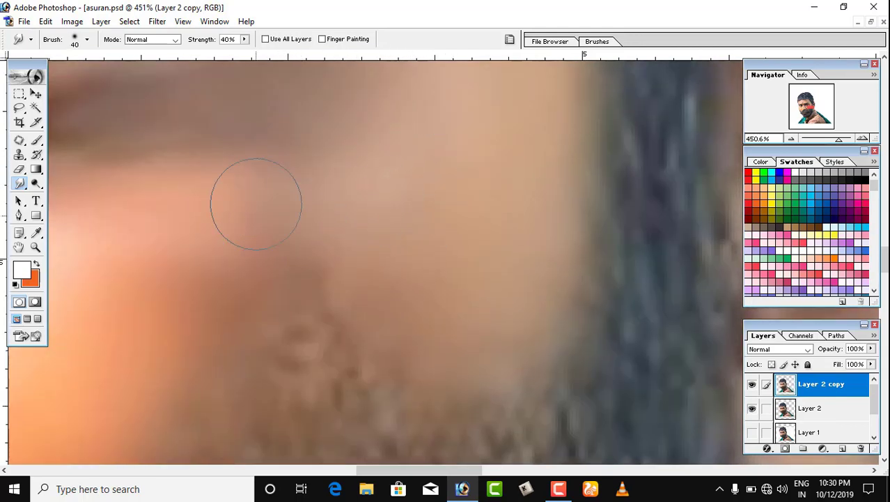
scroll(283, 214, "down", 3)
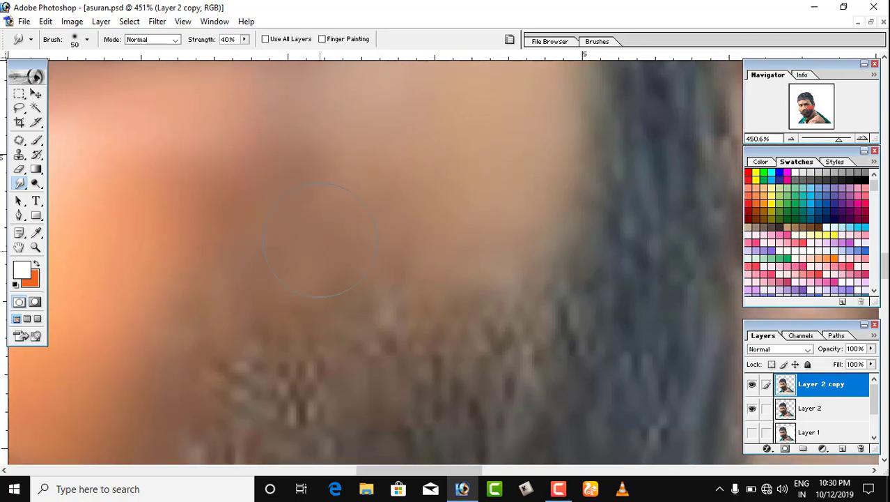
Soften the upper beard edge into the cheek next to the sideburn with Smudge sizes 50 and 60
key("bracketright")
left_click_drag(276, 268, 313, 279)
scroll(348, 268, "down", 1)
scroll(493, 262, "up", 1)
key("bracketleft")
left_click_drag(446, 307, 422, 325)
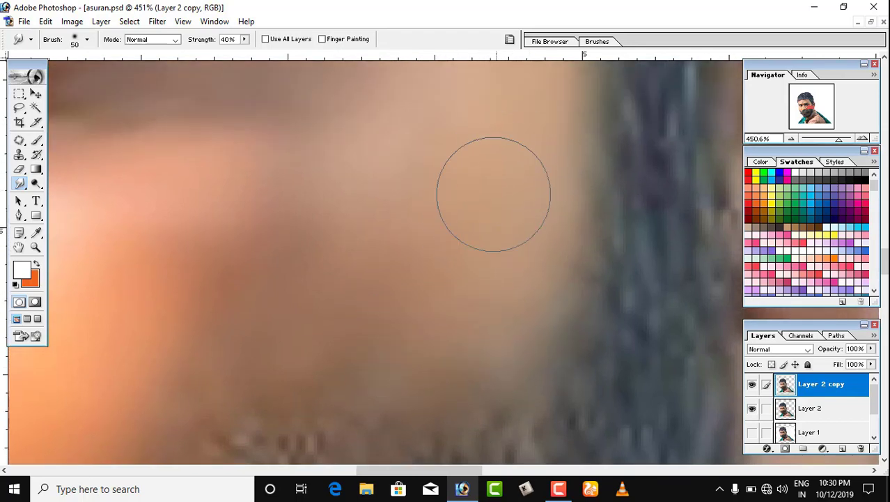
key("bracketright")
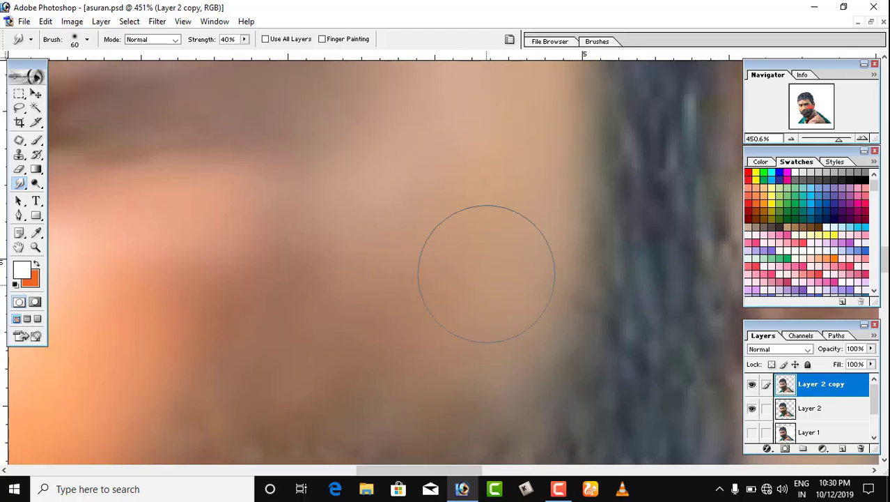
Review the smoothing across the whole face and forehead at 66.67% zoom
key("ctrl+minus")
key("ctrl+minus")
key("ctrl+minus")
key("ctrl+minus")
key("ctrl+minus")
scroll(488, 274, "down", 1)
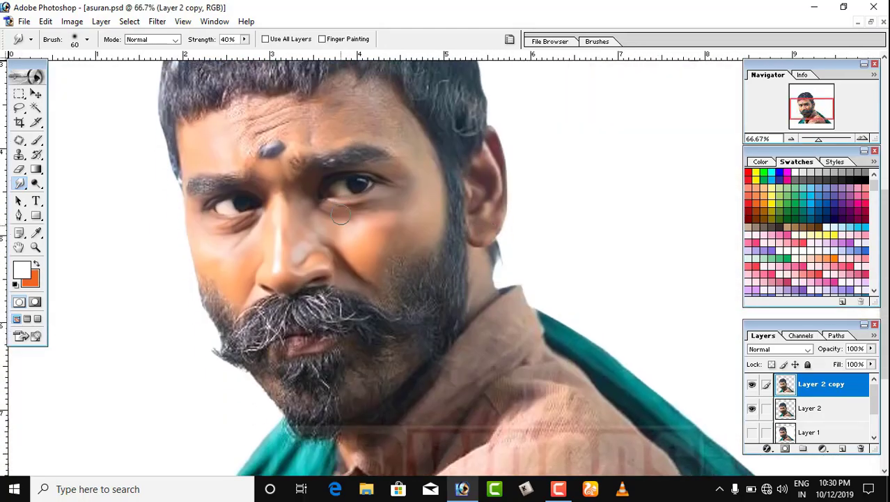
scroll(340, 216, "up", 2)
scroll(341, 216, "up", 2)
scroll(340, 217, "down", 1)
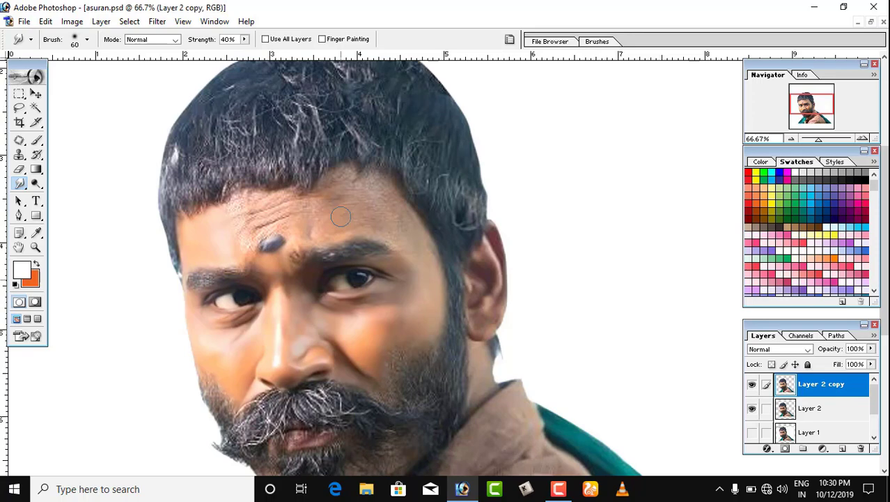
Compare the eye area at 300% zoom with Layer 2 copy hidden and shown
key("ctrl+plus")
key("ctrl+plus")
key("ctrl+plus")
left_click_drag(246, 337, 822, 337)
left_click(754, 385)
left_click(754, 385)
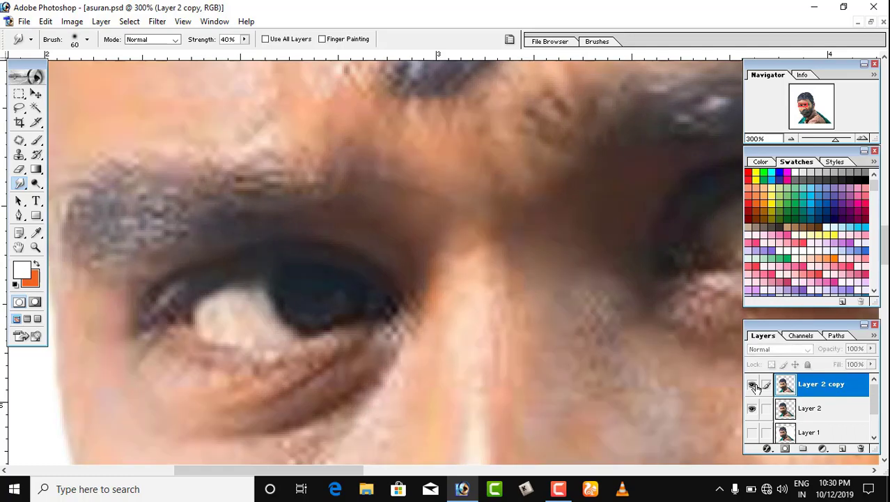
Smooth the dark iris and its edges in the shadowed eye with Smudge sizes 30 and 10
left_click_drag(500, 267, 280, 403)
left_click_drag(460, 231, 381, 290)
left_click_drag(451, 369, 385, 241)
key("ctrl+plus")
key("ctrl+plus")
key("bracketleft")
key("bracketleft")
key("bracketleft")
key("bracketleft")
key("bracketleft")
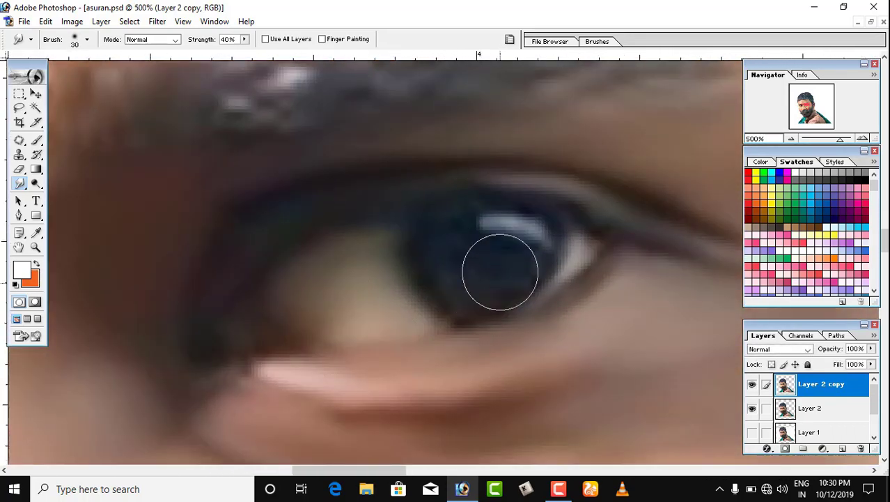
left_click_drag(514, 268, 487, 283)
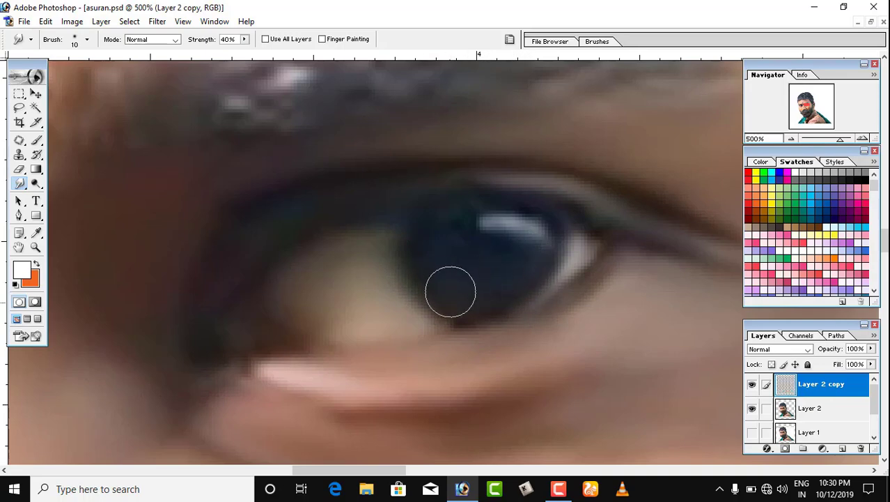
Blend the inner corner and upper lid line of the shadowed eye with Smudge sizes 20, 9 and 8
mouse_move(443, 385)
left_mouse_down()
mouse_move(441, 450)
mouse_move(721, 418)
left_mouse_up()
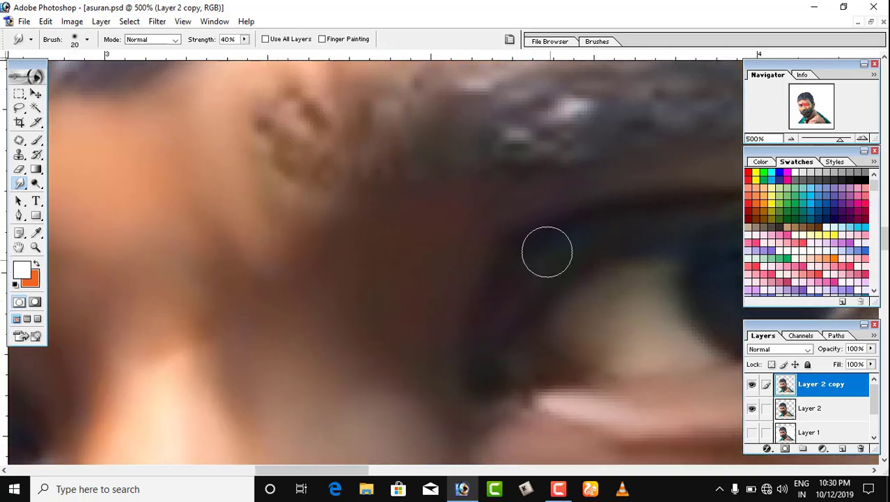
left_click_drag(595, 216, 482, 333)
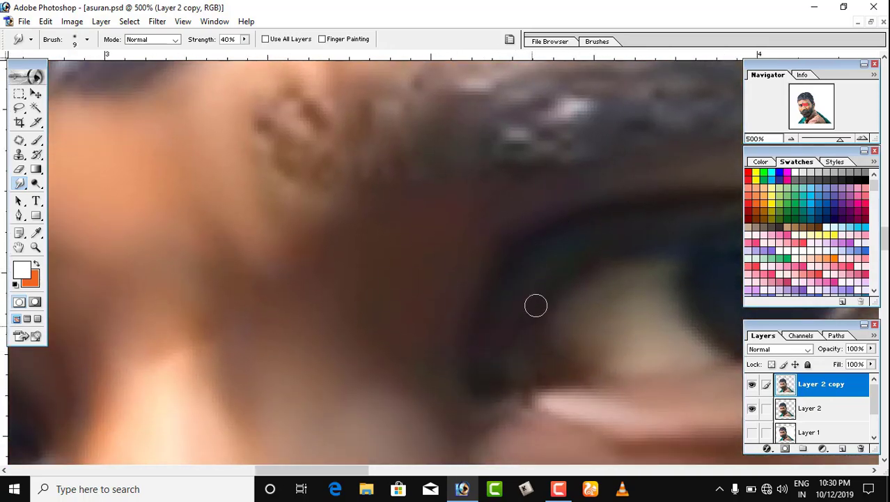
left_click_drag(560, 376, 504, 273)
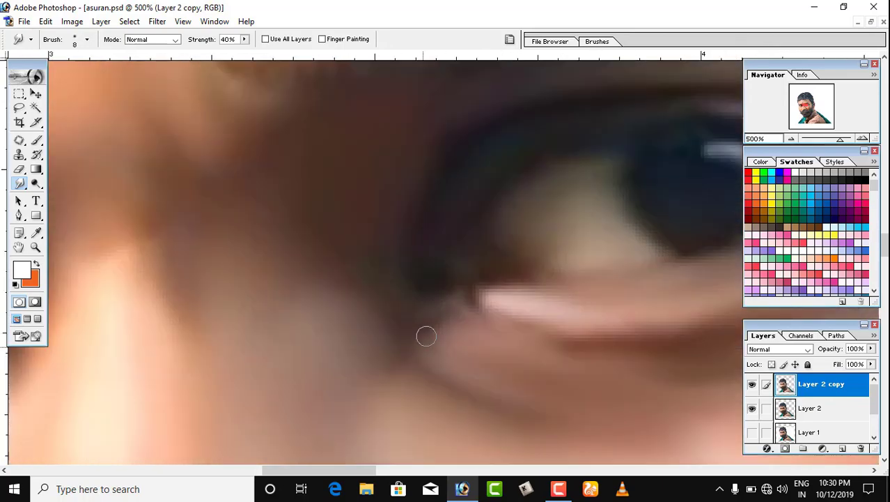
left_click_drag(465, 315, 372, 265)
Smooth the grainy forehead skin beside the lit end of the dark oval mark with Smudge size 20
left_click_drag(383, 77, 402, 310)
left_click_drag(319, 173, 451, 332)
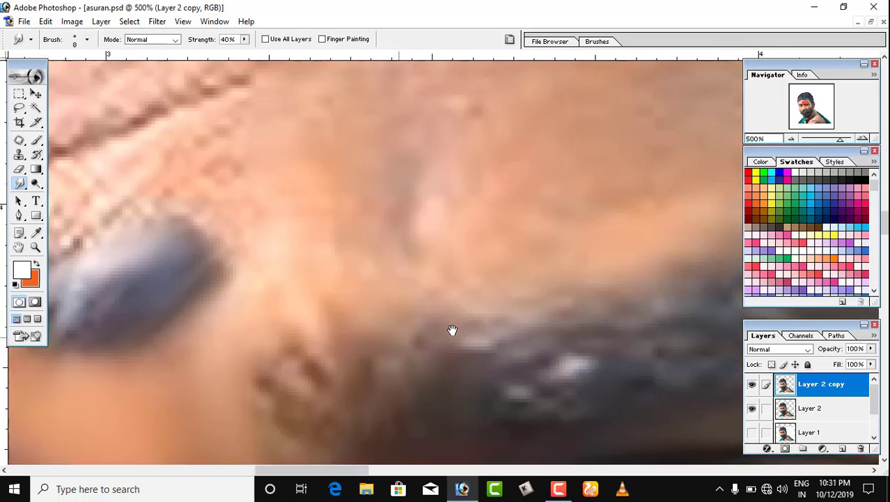
left_click_drag(316, 297, 602, 257)
scroll(596, 257, "down", 2)
left_click_drag(244, 92, 479, 356)
scroll(478, 357, "up", 1)
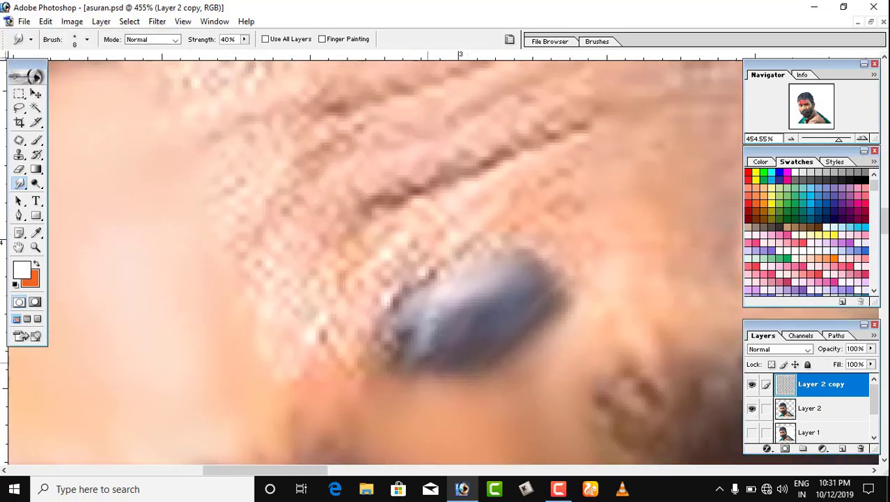
key("bracketright")
scroll(362, 347, "down", 1)
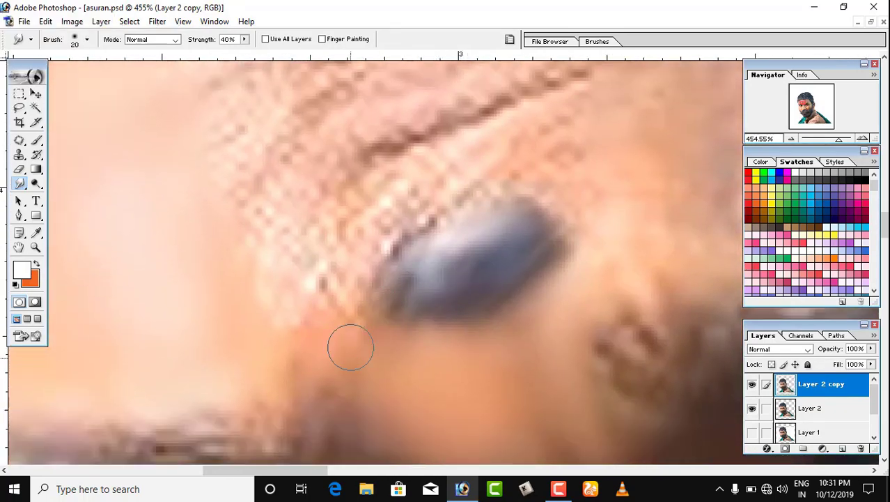
mouse_move(349, 333)
left_mouse_down()
mouse_move(343, 260)
mouse_move(332, 273)
mouse_move(321, 265)
mouse_move(284, 305)
left_mouse_up()
left_click_drag(263, 271, 300, 258)
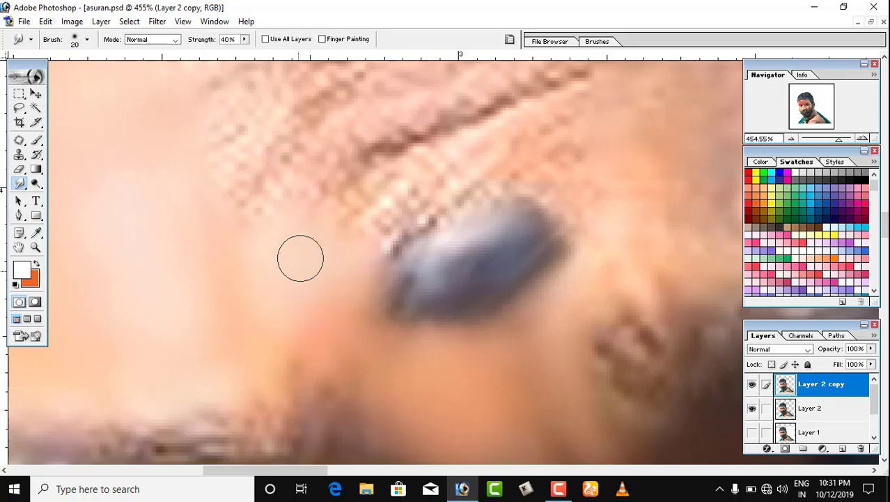
Smooth the strip of skin between the dark oval mark and the lowest forehead wrinkle with Smudge size 20
key("bracketleft")
key("bracketleft")
scroll(323, 317, "up", 2)
mouse_move(322, 296)
left_mouse_down()
mouse_move(393, 273)
mouse_move(377, 271)
mouse_move(413, 234)
mouse_move(350, 281)
mouse_move(397, 258)
mouse_move(360, 291)
mouse_move(446, 226)
mouse_move(506, 208)
mouse_move(449, 227)
mouse_move(568, 171)
mouse_move(500, 208)
left_mouse_up()
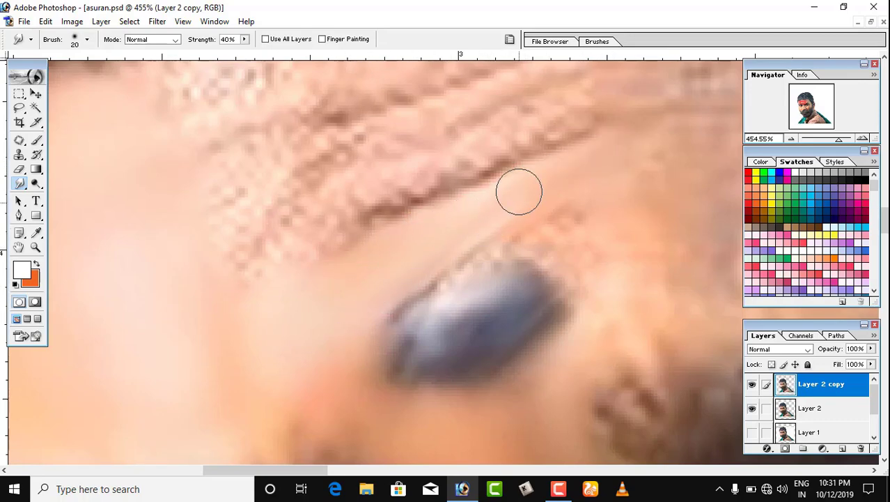
Blend the skin between the dark oval mark and the shadowed eyebrow with Smudge sizes 30 and 40
scroll(518, 191, "right", 3)
key("bracketright")
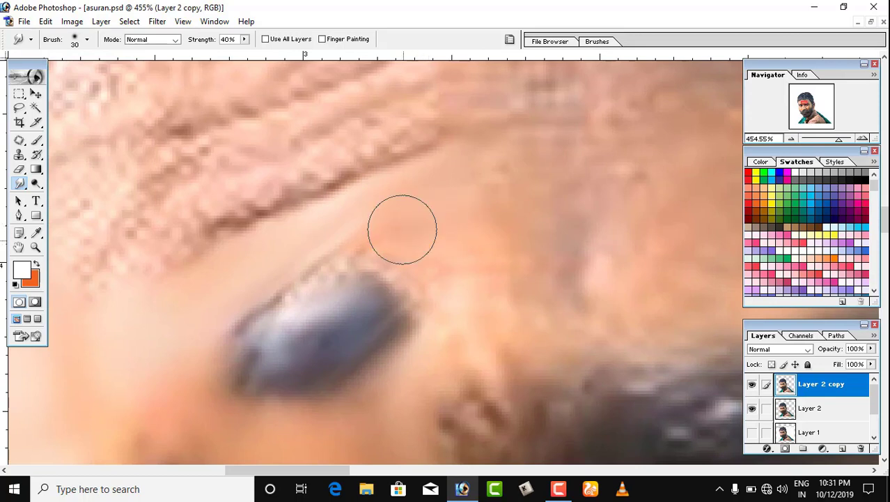
mouse_move(402, 229)
left_mouse_down()
mouse_move(443, 218)
mouse_move(419, 210)
mouse_move(454, 210)
mouse_move(424, 229)
mouse_move(450, 243)
mouse_move(477, 243)
left_mouse_up()
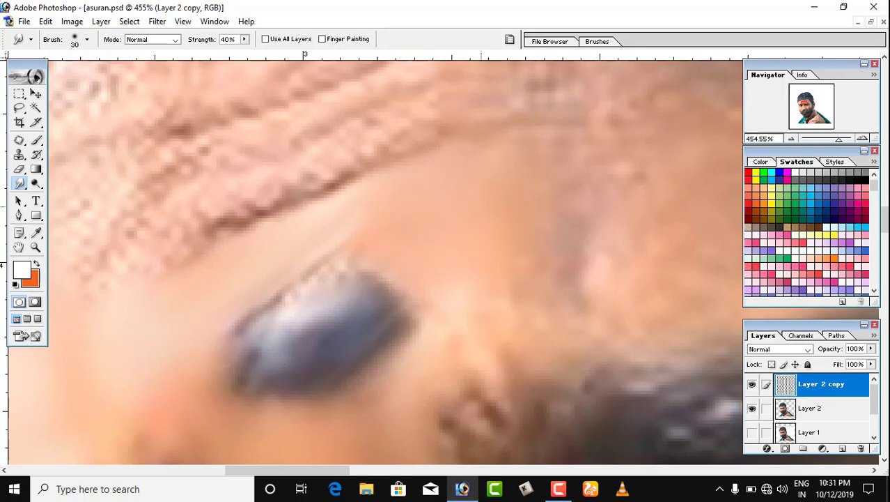
scroll(516, 240, "down", 1)
key("bracketright")
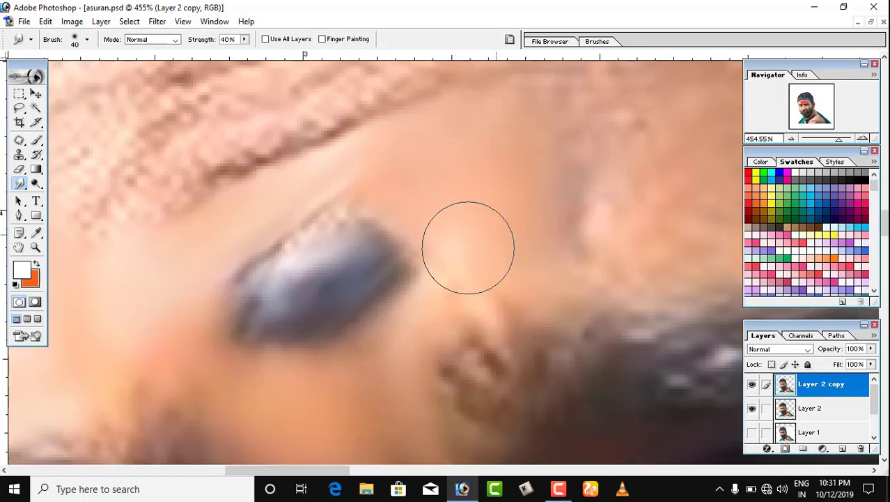
Clean up the upper edge of the dark oval mark with Smudge size 10
key("bracketleft")
key("bracketleft")
key("bracketleft")
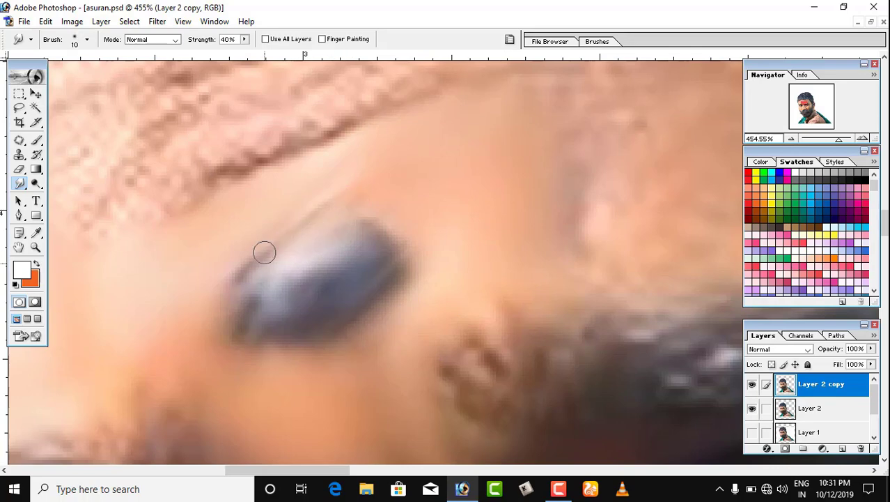
scroll(493, 260, "up", 2)
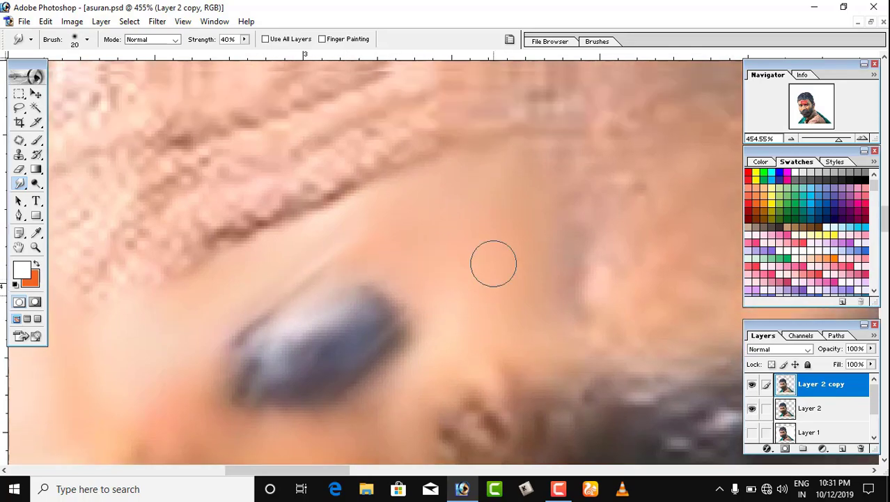
Soften the vertical crease above the shadowed eyebrow and its surrounding skin with Smudge sizes 20, 9 and 40
mouse_move(575, 268)
left_mouse_down()
mouse_move(573, 326)
mouse_move(610, 378)
left_mouse_up()
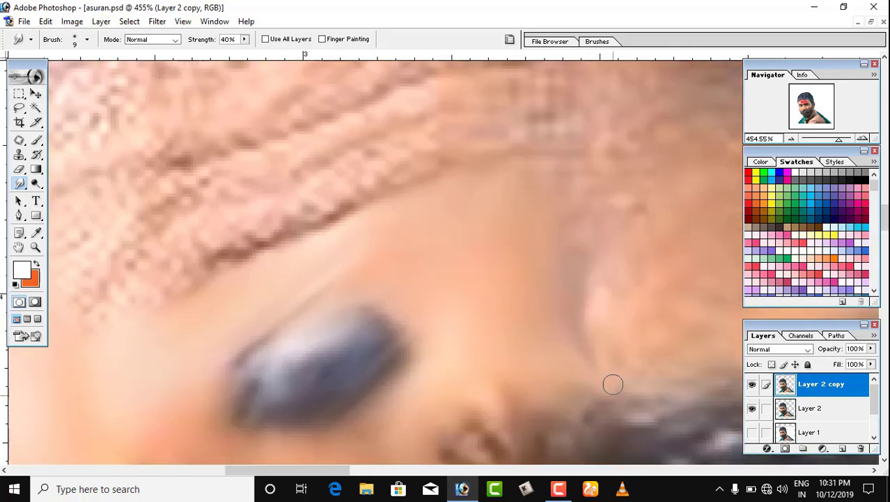
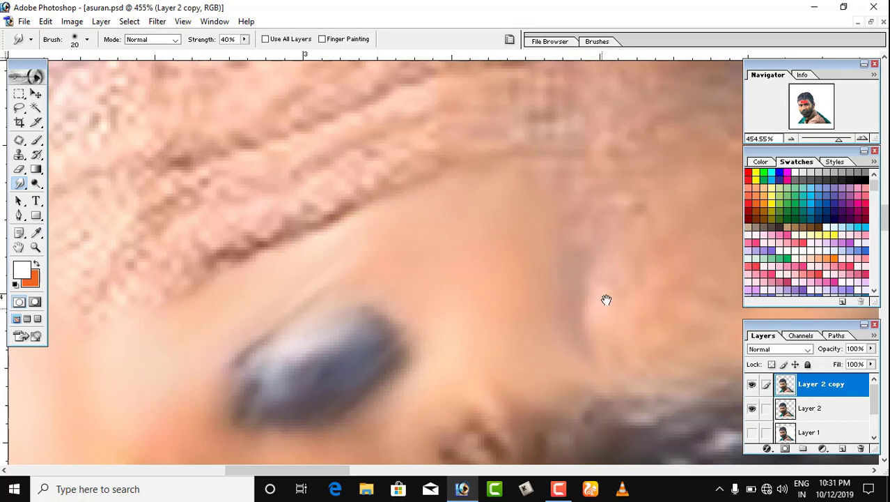
left_click_drag(606, 298, 331, 324)
key("bracketright")
key("bracketright")
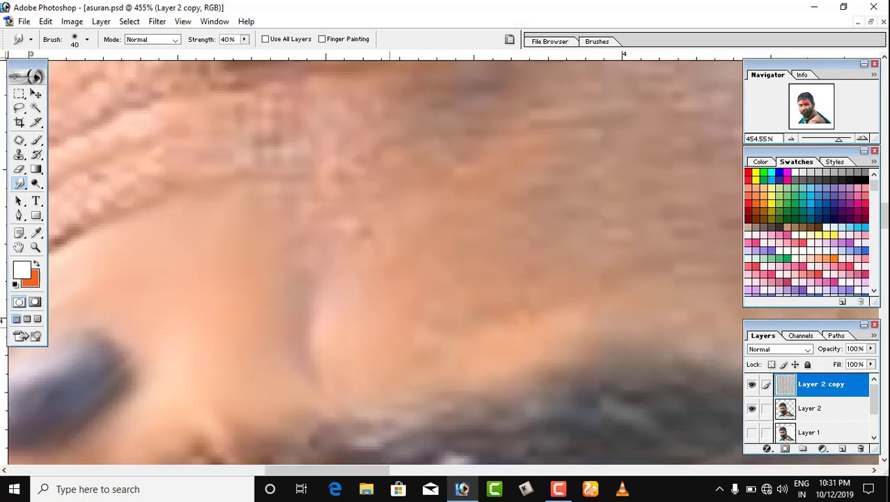
Blend the brown tuft at the inner end of the shadowed eyebrow with Smudge size 20
scroll(358, 374, "down", 4)
key("bracketleft")
key("bracketleft")
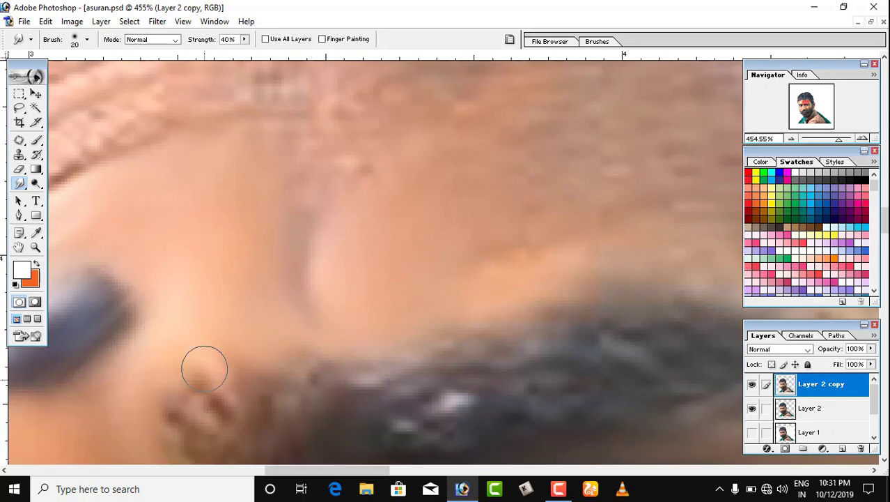
mouse_move(212, 399)
left_mouse_down()
mouse_move(203, 428)
mouse_move(186, 421)
left_mouse_up()
Smooth the forehead skin directly above the shadowed eyebrow with Smudge sizes 30 and 40
scroll(501, 382, "up", 3)
scroll(502, 382, "up", 1)
key("bracketright")
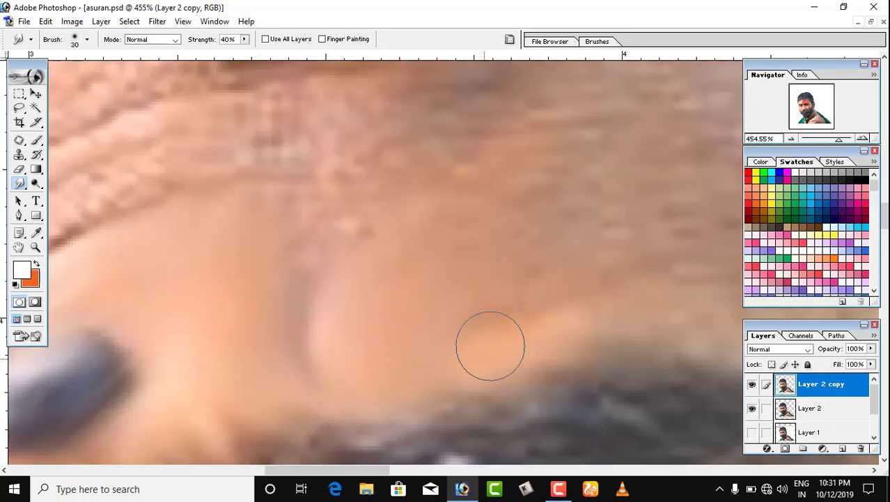
key("bracketleft")
key("bracketright")
scroll(466, 352, "up", 1)
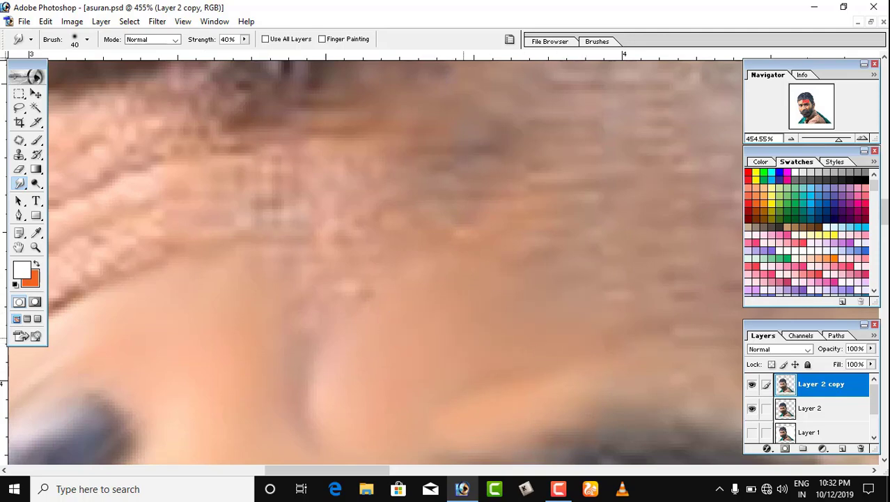
Blend the pinkish blotchy skin above the vertical crease with Smudge sizes 20 and 30
scroll(418, 321, "up", 1)
key("bracketleft")
key("bracketleft")
key("bracketleft")
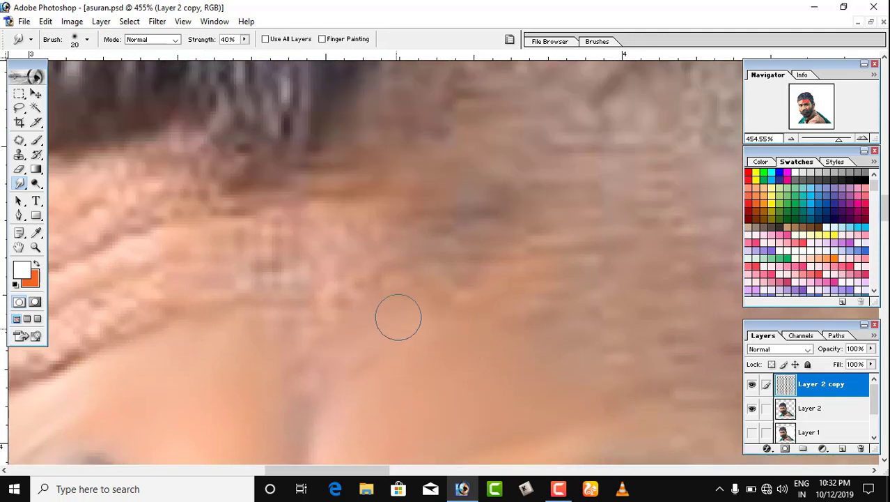
key("bracketright")
scroll(380, 317, "up", 1)
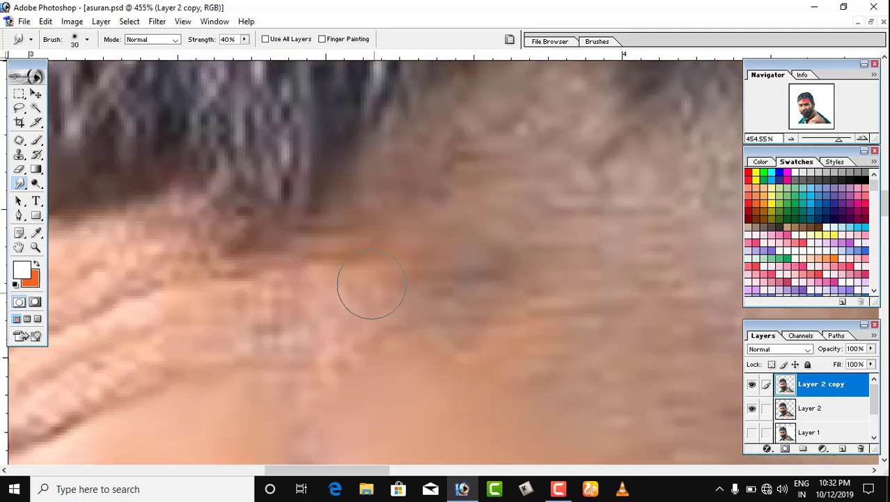
Smooth the blocky patch between the wrinkle ends and the vertical crease with Smudge sizes 30 and 20
left_click_drag(368, 325, 370, 349)
key("bracketright")
key("bracketright")
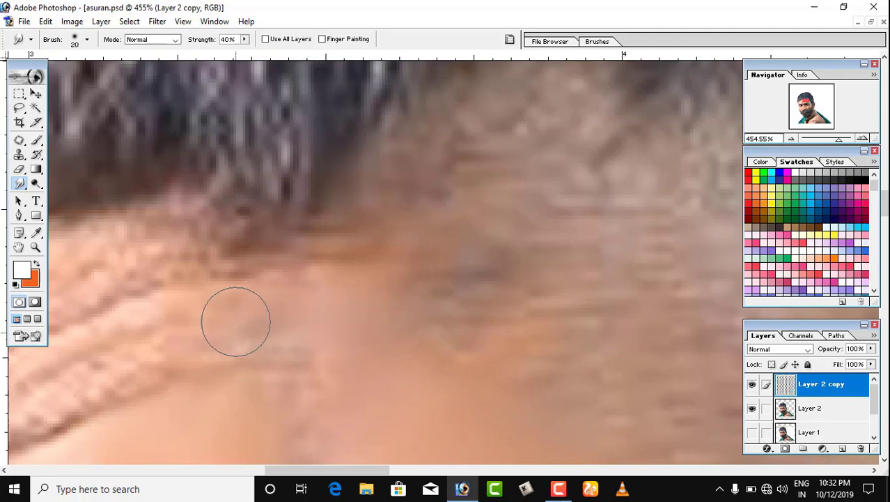
mouse_move(235, 320)
left_mouse_down()
mouse_move(298, 319)
mouse_move(239, 327)
left_mouse_up()
scroll(262, 300, "down", 1)
key("bracketleft")
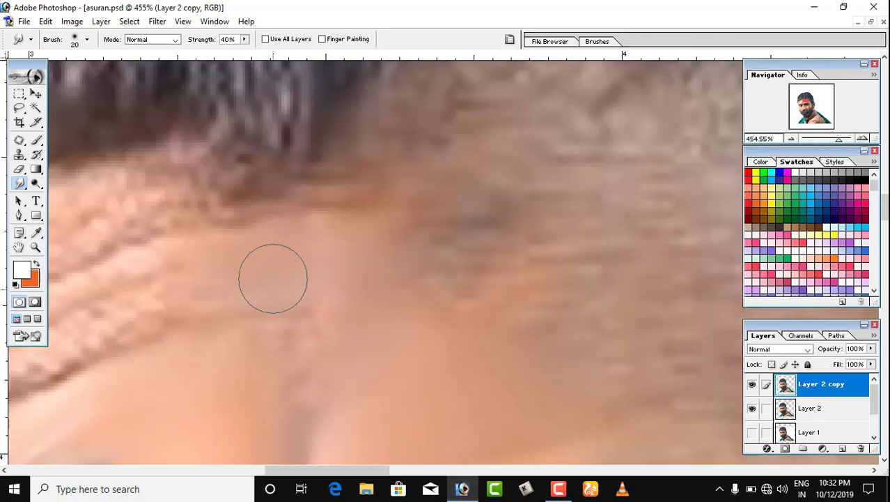
scroll(348, 258, "down", 2)
key("bracketright")
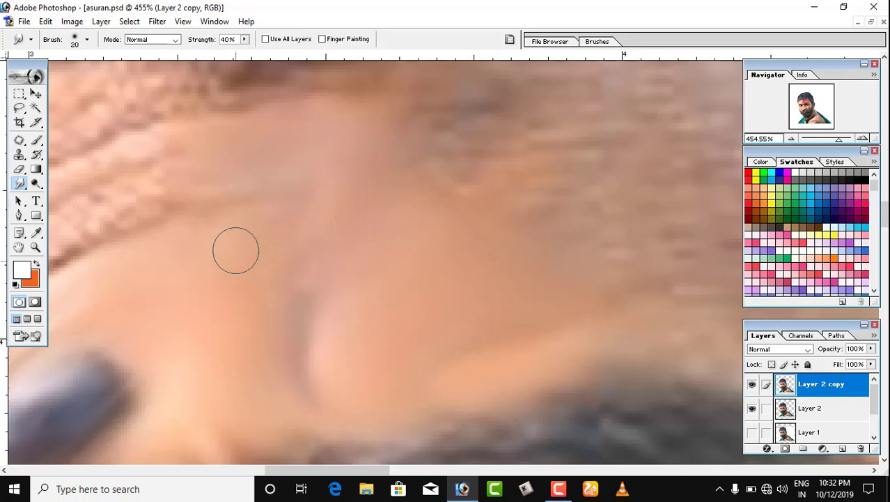
key("bracketright")
Smooth the lit side of the forehead between the hairline and the wrinkle ends with Smudge size 30
left_click_drag(249, 264, 474, 378)
mouse_move(139, 390)
left_mouse_down()
mouse_move(469, 235)
mouse_move(426, 364)
left_mouse_up()
key("bracketleft")
key("bracketleft")
key("bracketright")
mouse_move(389, 285)
left_mouse_down()
mouse_move(377, 276)
mouse_move(409, 267)
mouse_move(397, 281)
left_mouse_up()
key("bracketleft")
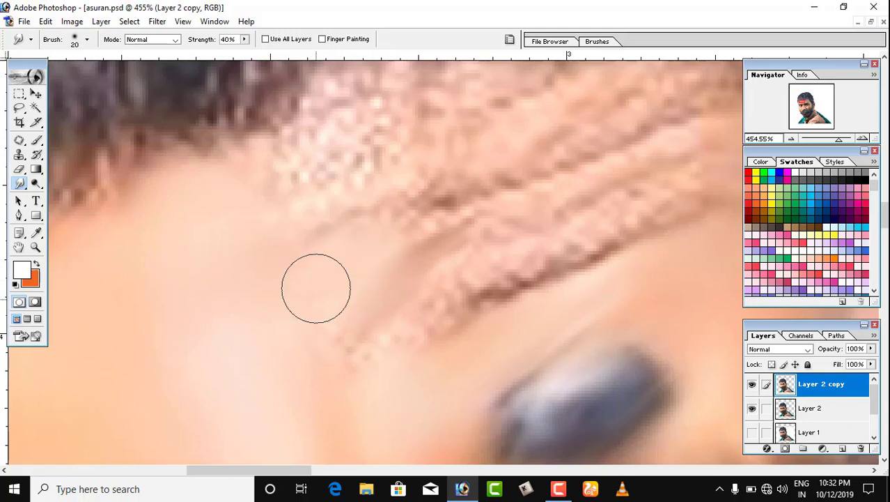
Blend the lowest forehead wrinkle and the grainy skin along it with Smudge sizes 10 and 20
scroll(324, 308, "down", 1)
key("bracketleft")
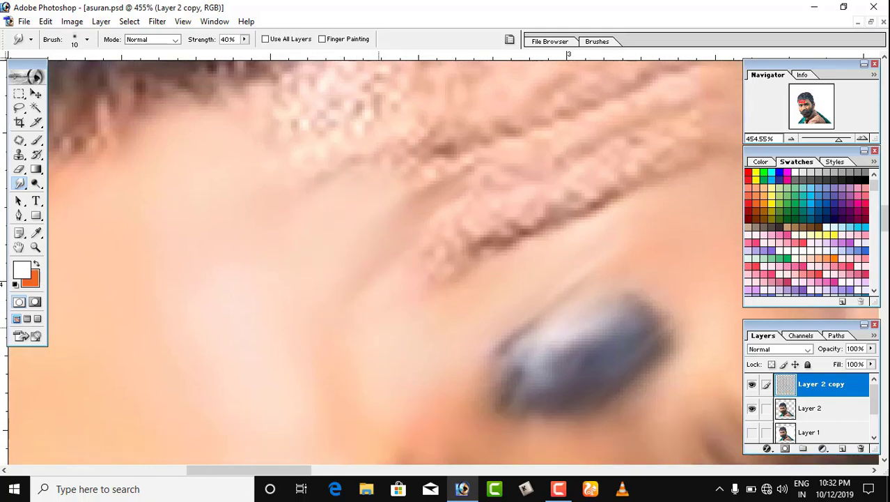
key("bracketright")
scroll(435, 263, "up", 1)
scroll(434, 263, "up", 1)
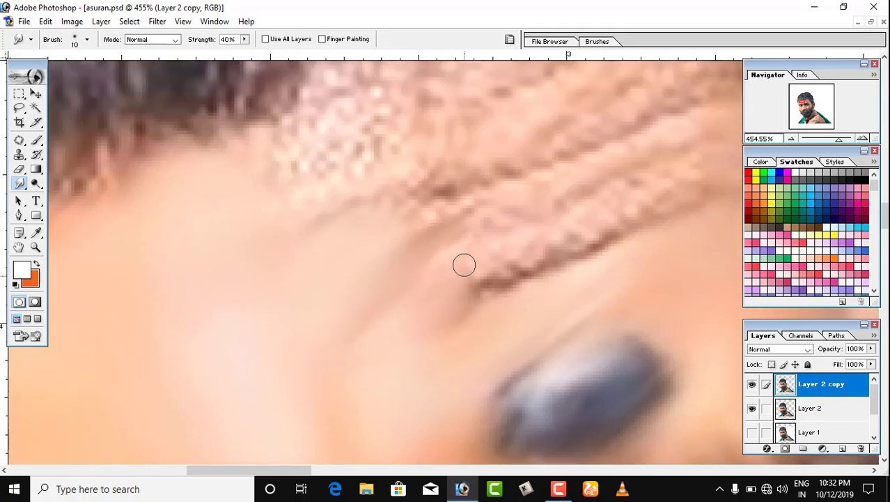
mouse_move(463, 263)
left_mouse_down()
mouse_move(438, 287)
mouse_move(539, 249)
mouse_move(512, 252)
mouse_move(605, 211)
mouse_move(329, 334)
mouse_move(480, 246)
mouse_move(340, 338)
mouse_move(392, 216)
left_mouse_up()
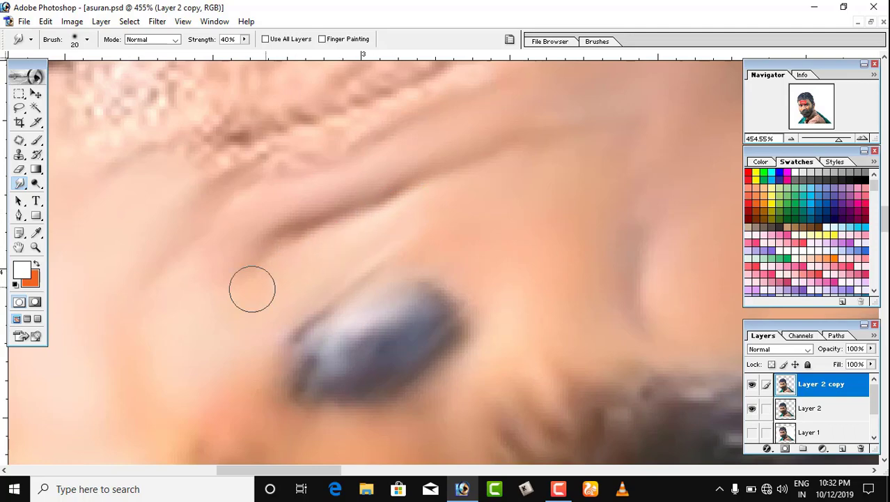
Smooth the outer part of the bright grainy patch below the lit-side hairline with Smudge size 20
left_click_drag(273, 160, 459, 410)
left_click_drag(243, 389, 321, 264)
mouse_move(307, 223)
left_mouse_down()
mouse_move(379, 196)
mouse_move(348, 209)
left_mouse_up()
left_click_drag(393, 187, 382, 228)
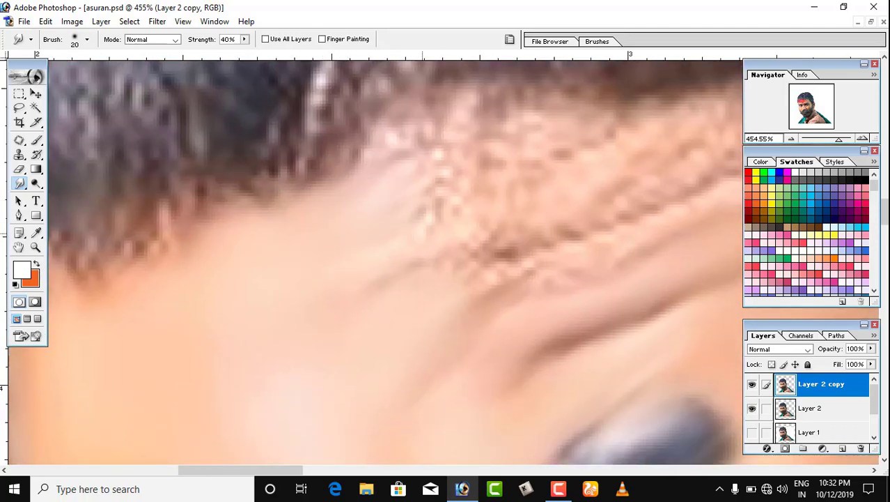
Smooth the upper forehead skin between the top wrinkle and the hairline with Smudge size 30
key("bracketright")
mouse_move(462, 210)
left_mouse_down()
mouse_move(237, 346)
mouse_move(365, 300)
left_mouse_up()
mouse_move(338, 341)
left_mouse_down()
mouse_move(419, 286)
mouse_move(487, 260)
mouse_move(401, 300)
mouse_move(301, 317)
left_mouse_up()
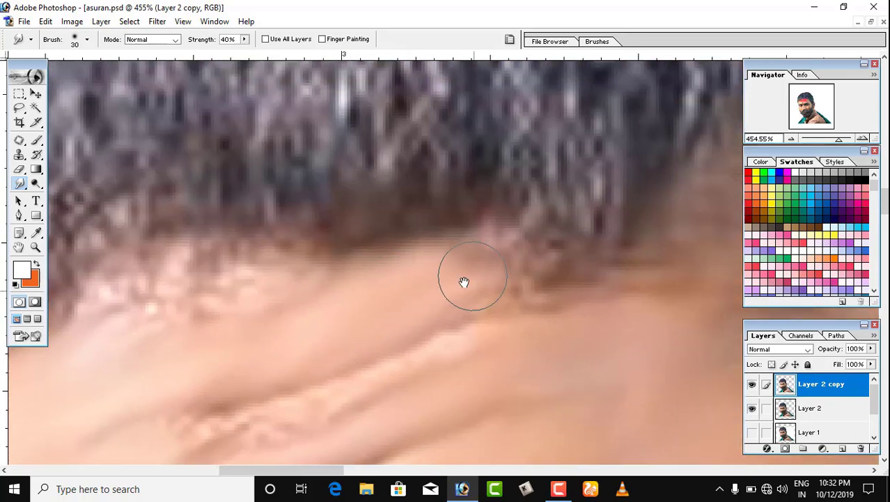
Soften the skin edge just below the hairline at the middle of the forehead with Smudge size 30
mouse_move(464, 280)
left_mouse_down()
mouse_move(358, 290)
mouse_move(513, 308)
left_mouse_up()
key("bracketleft")
key("bracketright")
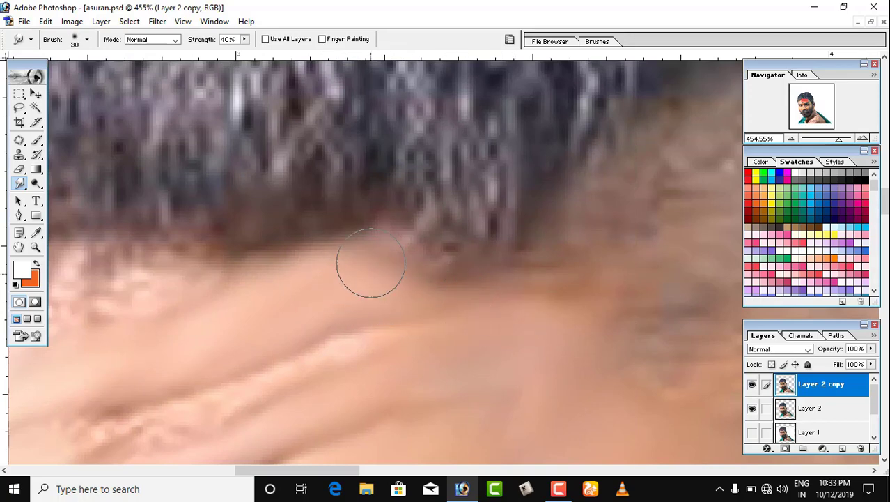
Smooth the bright grainy skin below the lit-side hairline with Smudge size 30
scroll(584, 294, "left", 4)
mouse_move(512, 283)
left_mouse_down()
mouse_move(477, 299)
mouse_move(536, 259)
mouse_move(478, 235)
mouse_move(447, 264)
mouse_move(420, 192)
mouse_move(404, 183)
mouse_move(405, 218)
mouse_move(467, 184)
left_mouse_up()
left_click_drag(365, 240, 287, 253)
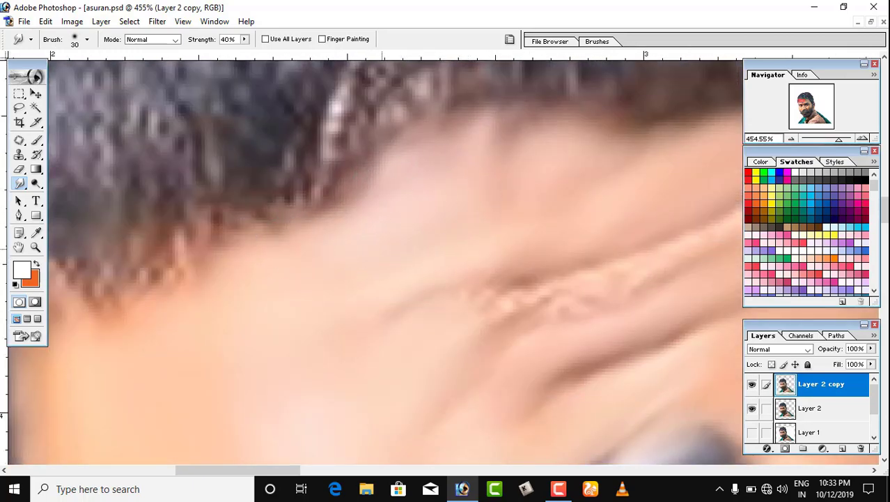
Smooth the bright grainy streak between the upper forehead wrinkles with Smudge size 10
mouse_move(461, 223)
left_mouse_down()
mouse_move(304, 306)
mouse_move(368, 169)
mouse_move(437, 85)
left_mouse_up()
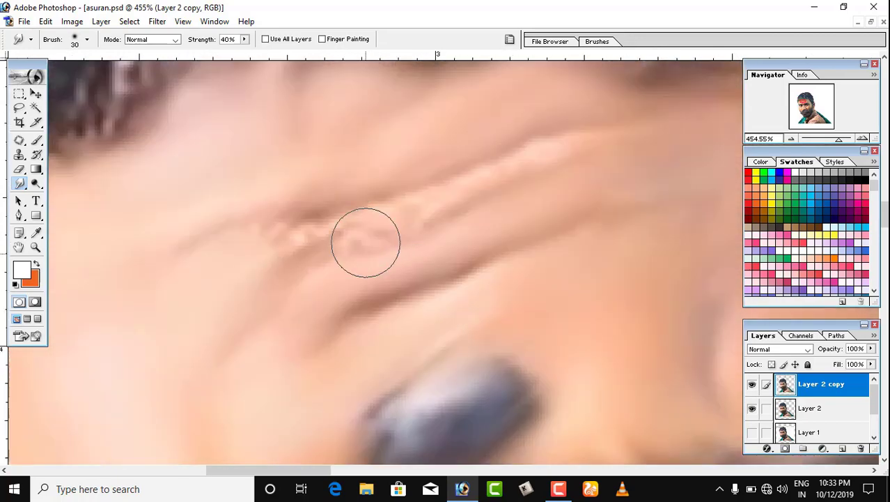
left_click_drag(359, 262, 358, 204)
key("bracketleft")
key("bracketleft")
key("bracketright")
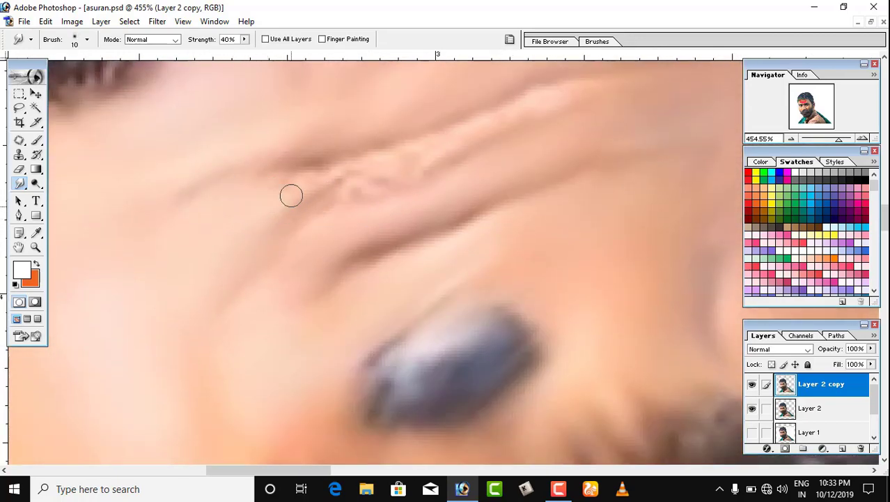
mouse_move(269, 199)
left_mouse_down()
mouse_move(382, 166)
mouse_move(296, 200)
mouse_move(377, 182)
mouse_move(570, 91)
left_mouse_up()
Soften the skin around the forehead wrinkles and above the dark forehead mark with Smudge sizes 20 and 30
key("bracketright")
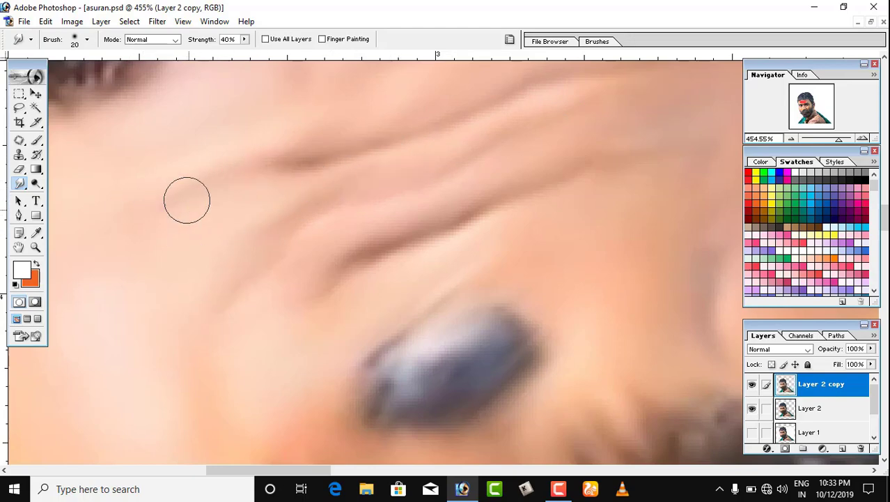
scroll(390, 230, "down", 1)
left_click_drag(607, 220, 345, 322)
key("bracketright")
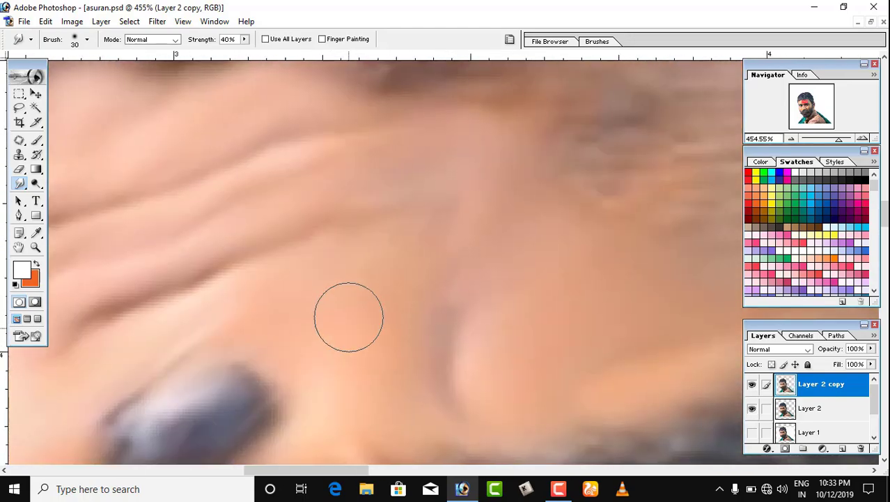
scroll(440, 207, "down", 3)
scroll(418, 209, "left", 3)
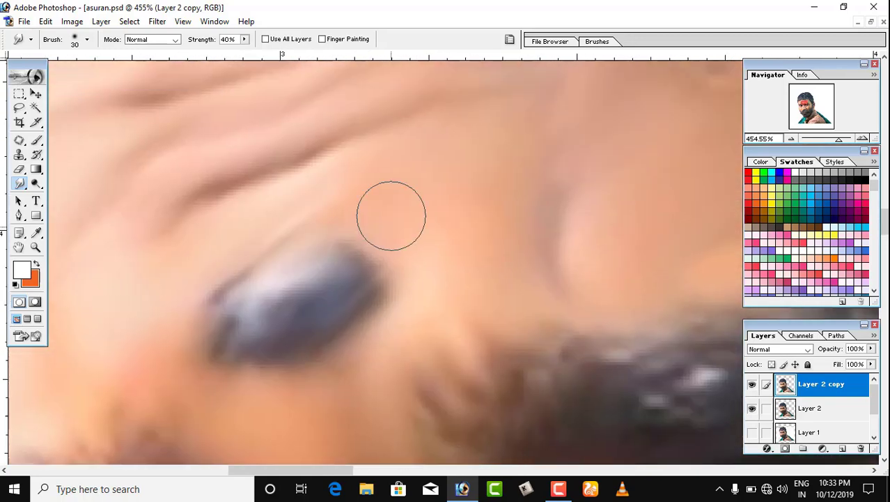
left_click_drag(416, 209, 251, 282)
Examine the smoothed forehead against the whole face and hair
key("ctrl+minus")
key("ctrl+minus")
key("ctrl+minus")
key("ctrl+minus")
key("ctrl+minus")
key("ctrl+minus")
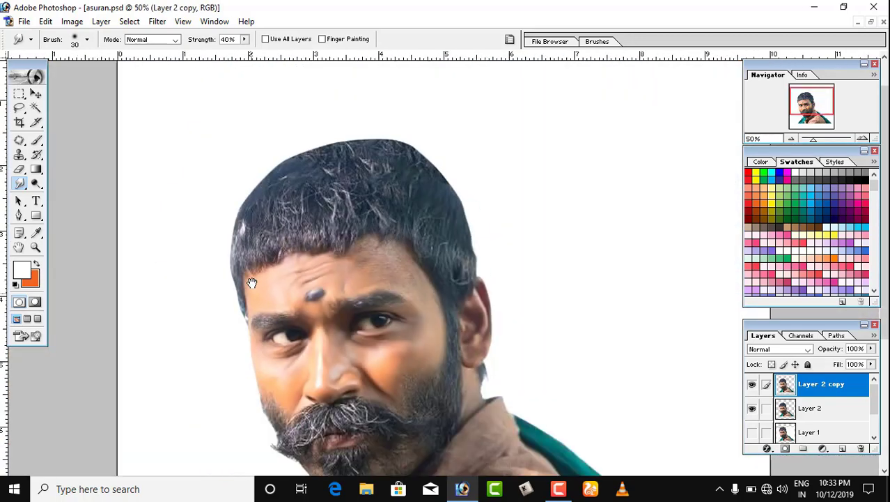
key("ctrl+plus")
scroll(369, 265, "down", 4)
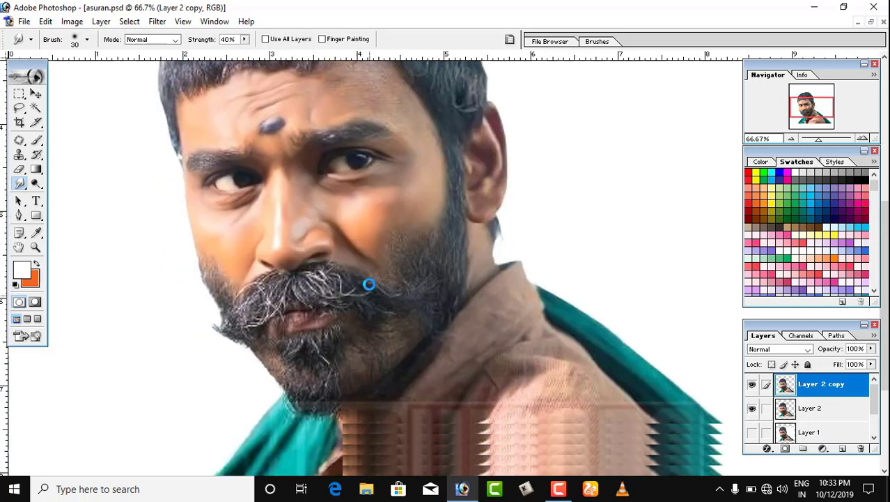
scroll(369, 283, "up", 5)
key("ctrl+plus")
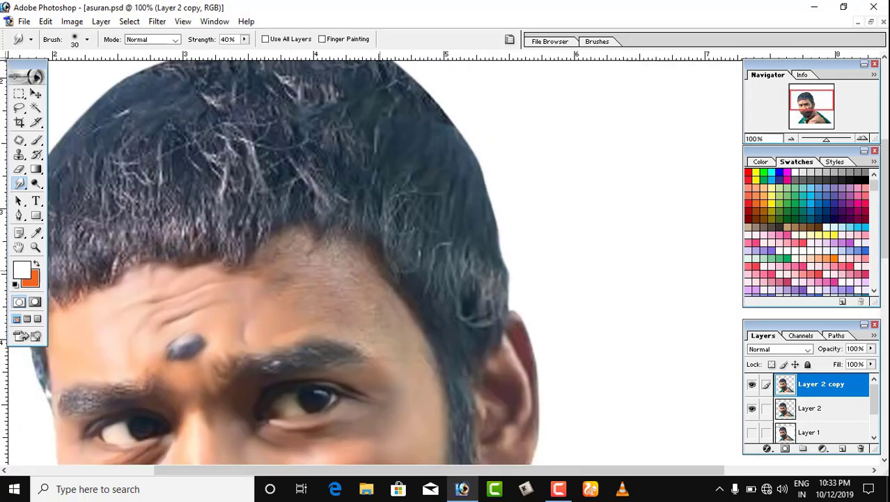
Blend the transition between the lit and shaded halves of the forehead with Smudge sizes 40, 30 and 20
key("ctrl+plus")
key("ctrl+plus")
left_click_drag(105, 182, 357, 232)
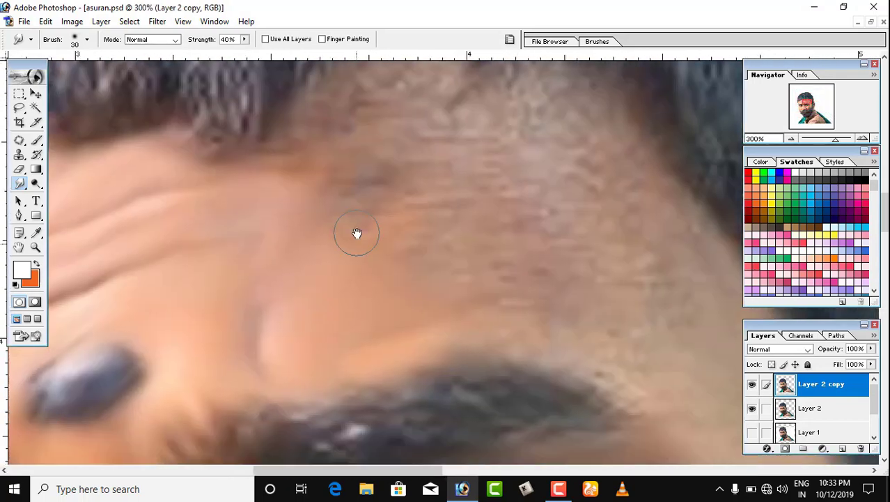
scroll(364, 296, "up", 1)
key("ctrl+plus")
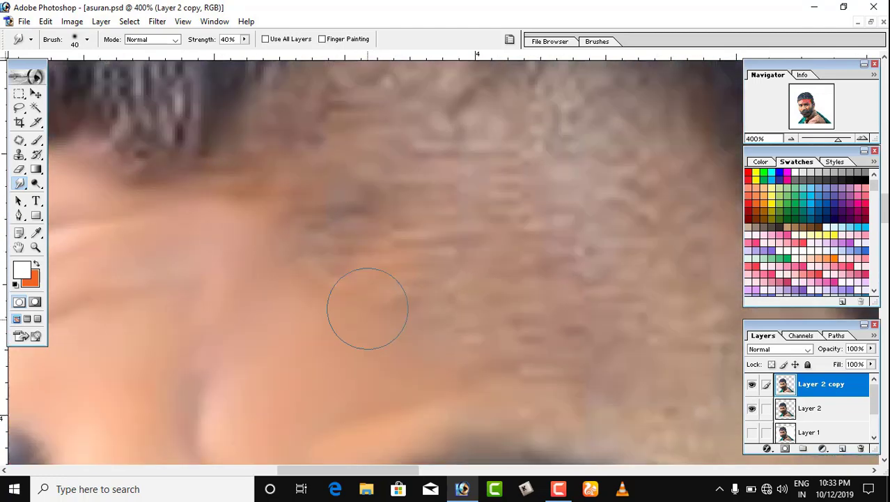
scroll(355, 300, "up", 1)
scroll(348, 287, "down", 1)
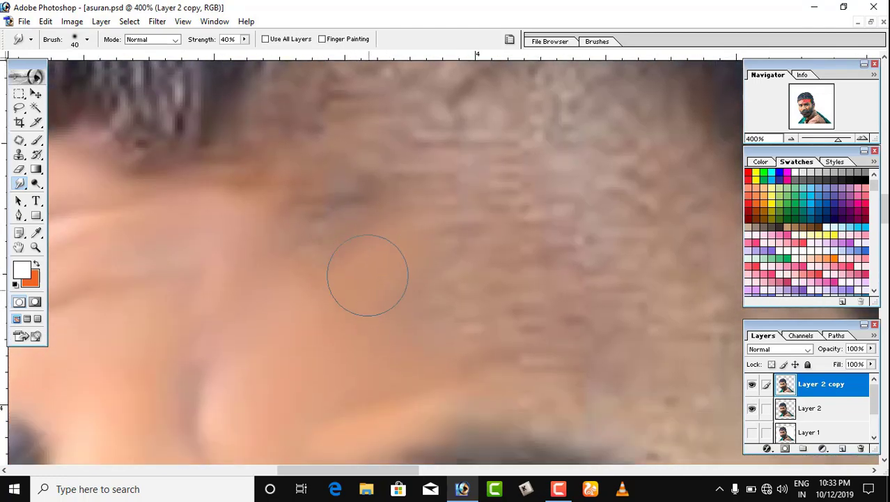
scroll(363, 328, "up", 1)
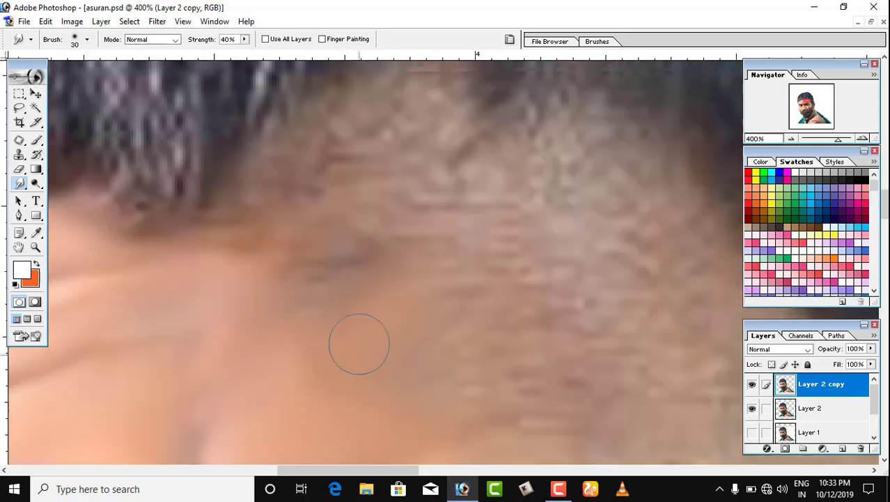
scroll(324, 360, "up", 1)
key("bracketleft")
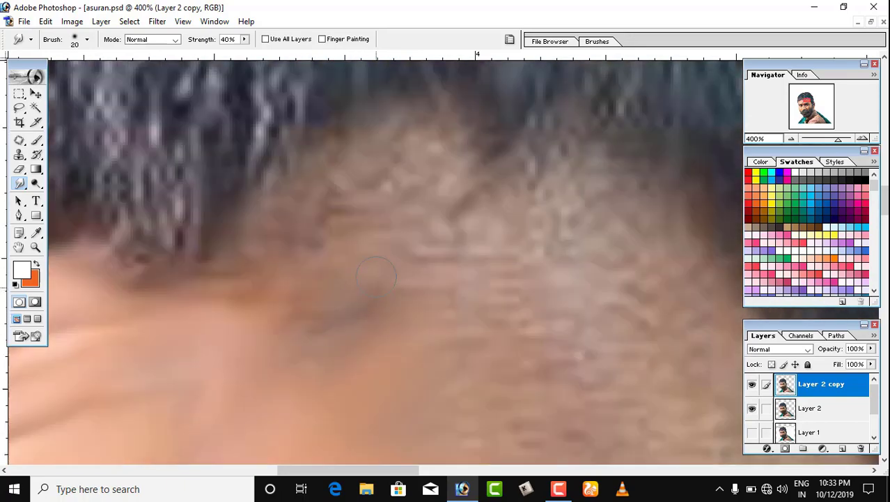
Smooth the brown skin beside the central hair tip on the shaded side with Smudge sizes 20 and 30
key("ctrl+plus")
key("ctrl+plus")
left_click_drag(394, 311, 652, 298)
key("ctrl+minus")
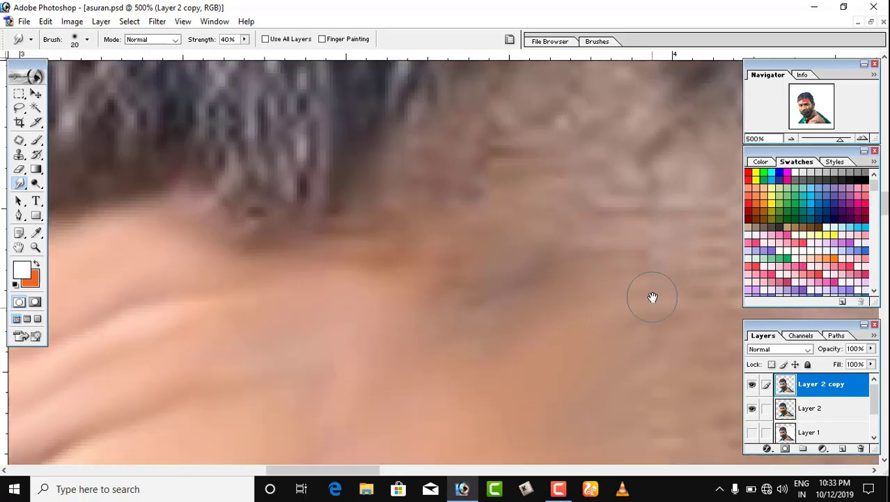
key("bracketleft")
scroll(653, 297, "up", 1)
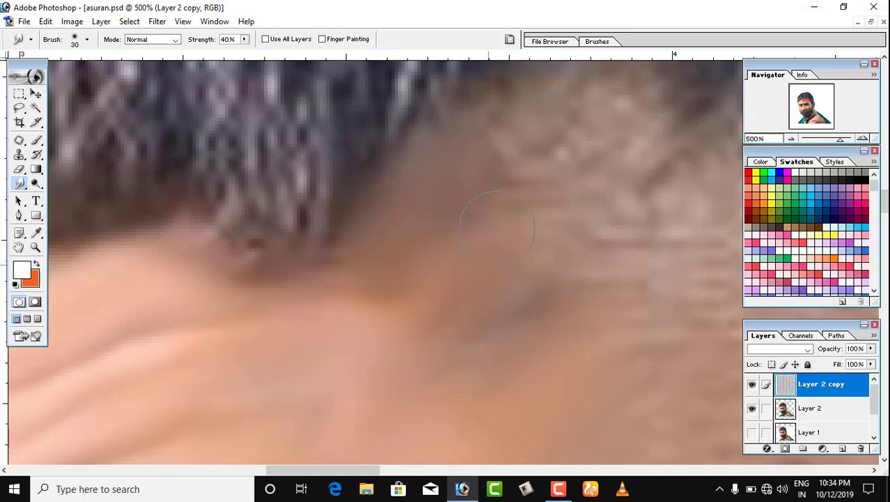
Smooth the mid-forehead skin above the inner part of the shaded-side eyebrow with Smudge size 30
left_click_drag(574, 304, 482, 129)
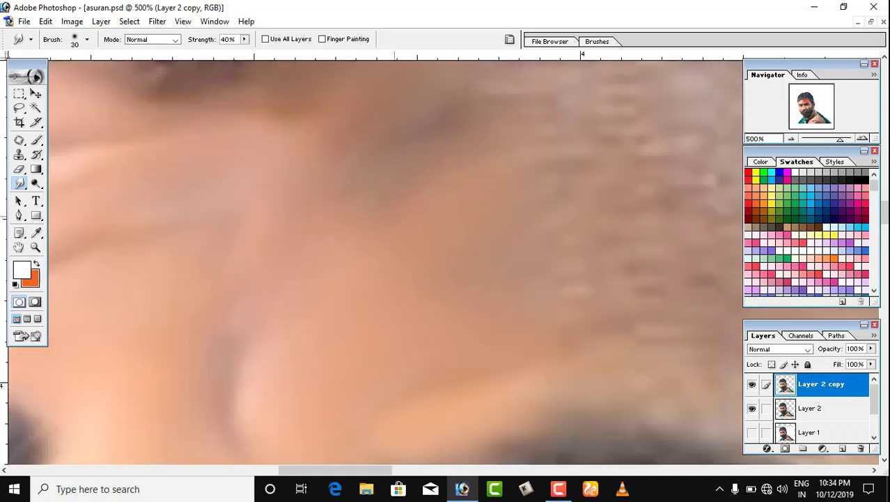
left_click_drag(398, 192, 340, 143)
left_click_drag(507, 169, 370, 179)
left_click_drag(351, 319, 371, 227)
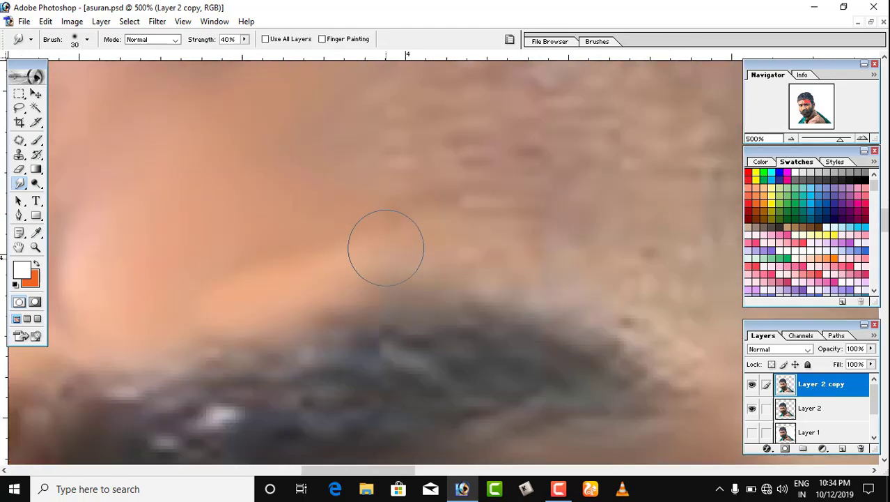
key("bracketleft")
scroll(511, 261, "up", 3)
key("bracketright")
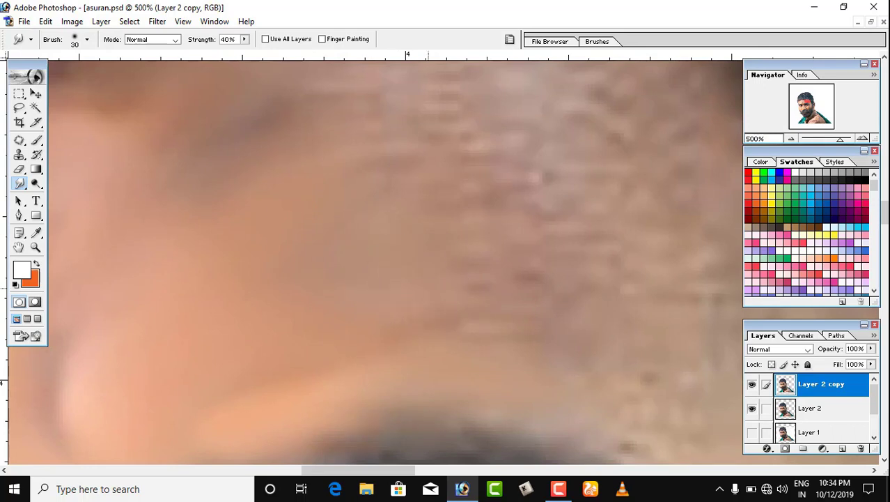
Smooth the reddish striped skin in the middle of the shaded forehead with Smudge sizes 30, 40 and 50
left_click_drag(382, 212, 383, 278)
key("bracketright")
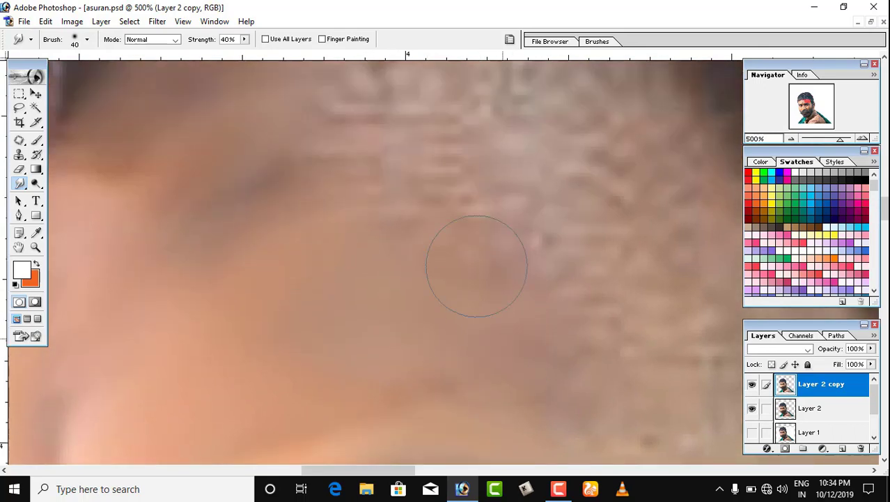
key("bracketright")
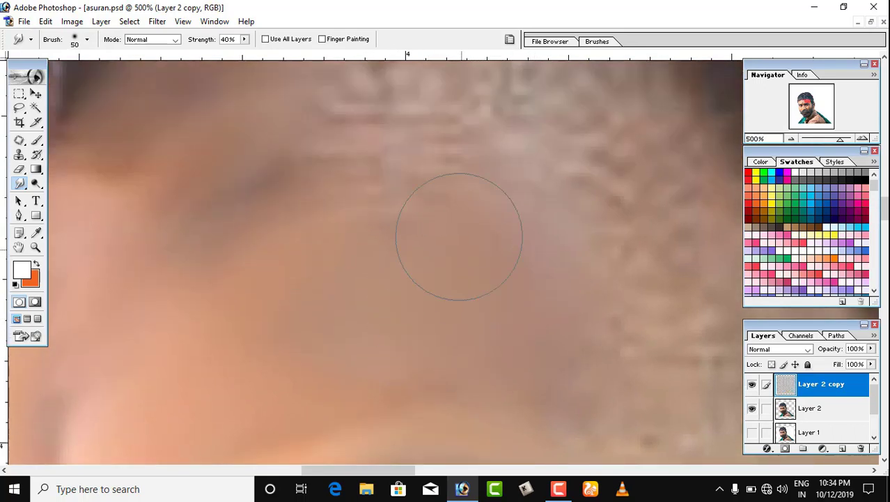
Smooth the grainy skin of the upper shaded temple beside the hairline with Smudge size 50
left_click_drag(547, 288, 266, 333)
key("bracketleft")
key("bracketleft")
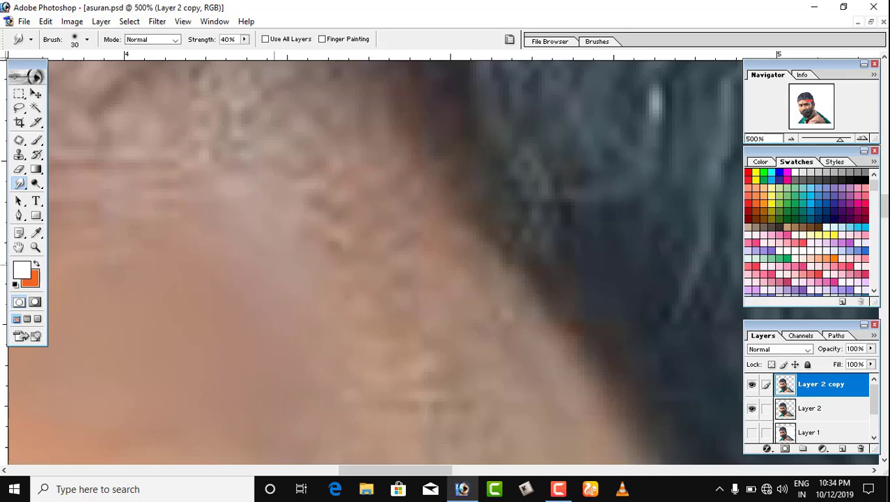
key("bracketright")
key("bracketright")
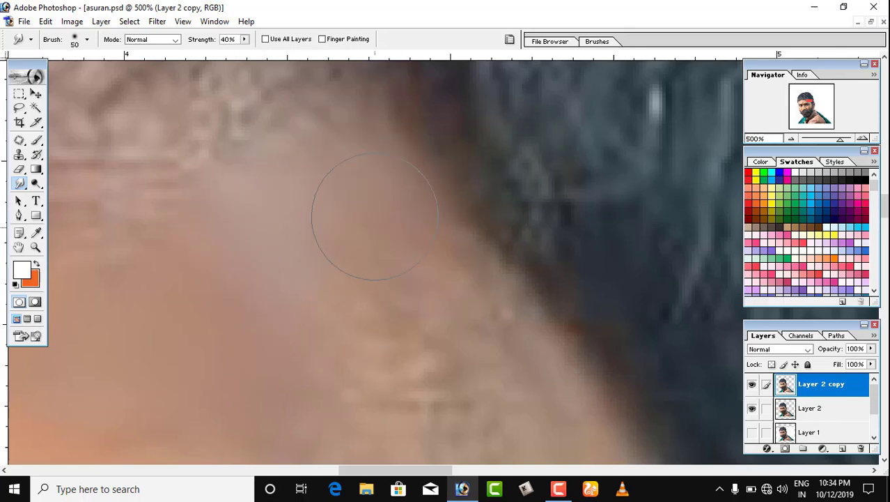
mouse_move(375, 217)
left_mouse_down()
mouse_move(346, 153)
mouse_move(340, 221)
left_mouse_up()
Smooth the temple skin between the shaded-side eyebrow and the side hairline with Smudge size 50
scroll(394, 174, "down", 1)
key("bracketleft")
key("bracketleft")
scroll(427, 195, "up", 5)
key("bracketright")
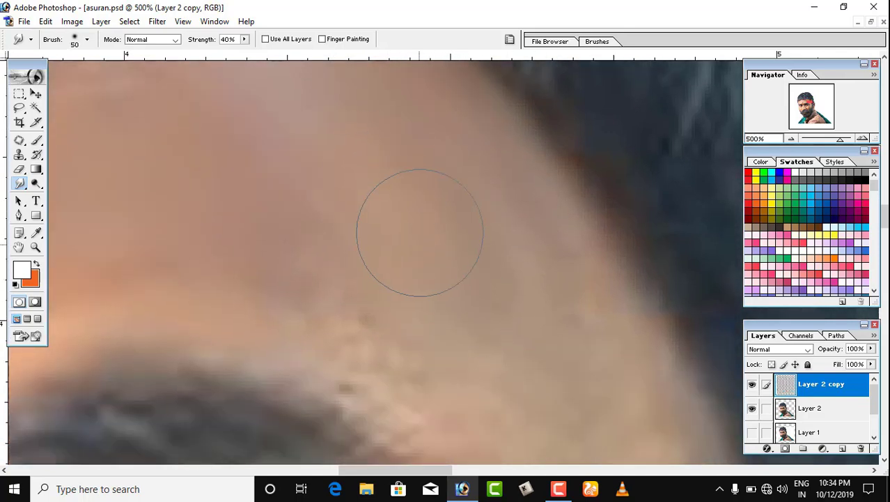
Blend the bright grainy skin along the upper edge and outer end of the shaded-side eyebrow with Smudge sizes 30 and 20
scroll(408, 233, "down", 3)
key("bracketleft")
key("bracketleft")
key("bracketleft")
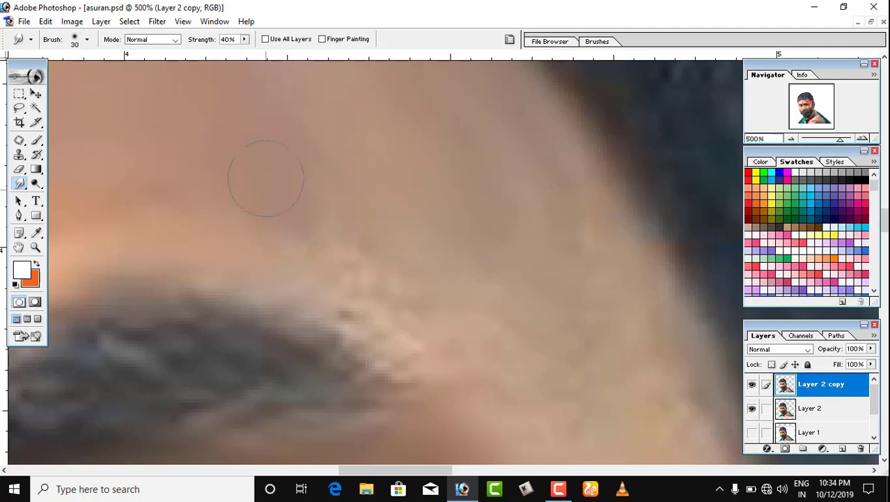
left_click_drag(318, 218, 404, 352)
left_click_drag(214, 245, 389, 310)
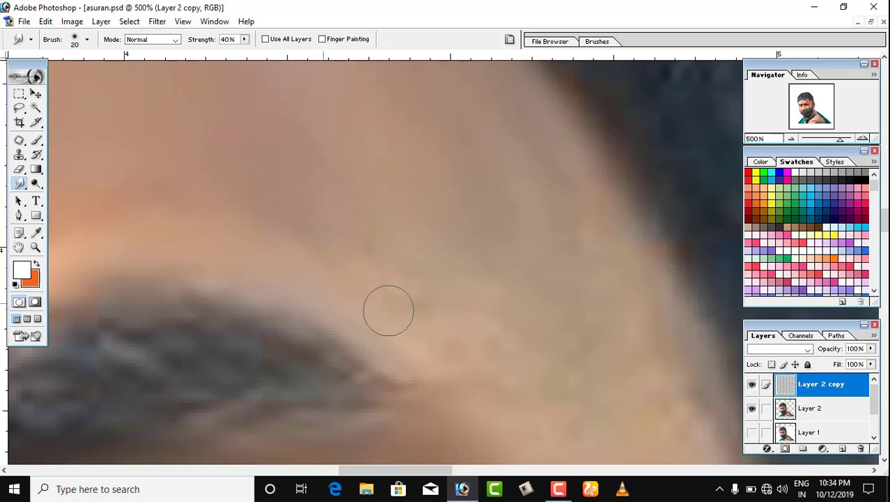
Smooth the skin beyond the outer end of the shaded-side eyebrow with Smudge size 40
key("bracketright")
scroll(403, 255, "down", 3)
key("bracketright")
scroll(460, 195, "down", 3)
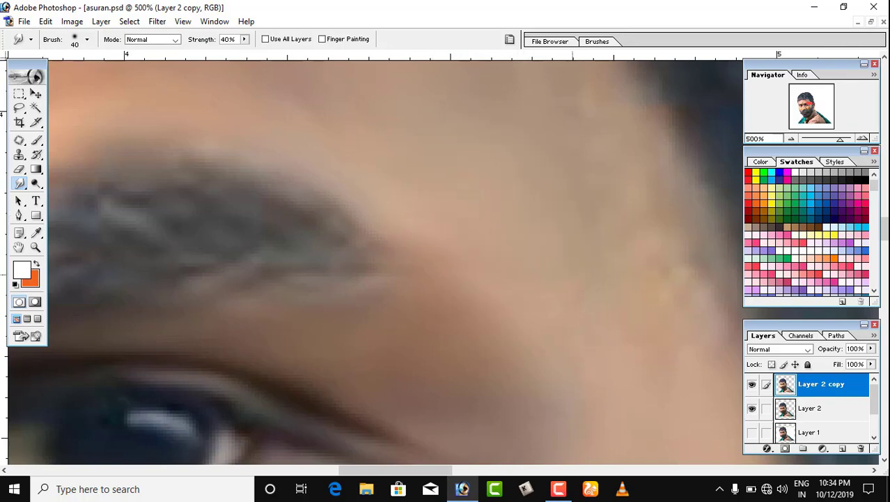
key("bracketright")
Soften the skin along the side hairline from beside the eye up to the temple with Smudge sizes 50, 30 and 40
mouse_move(665, 373)
left_mouse_down()
mouse_move(402, 429)
mouse_move(328, 253)
left_mouse_up()
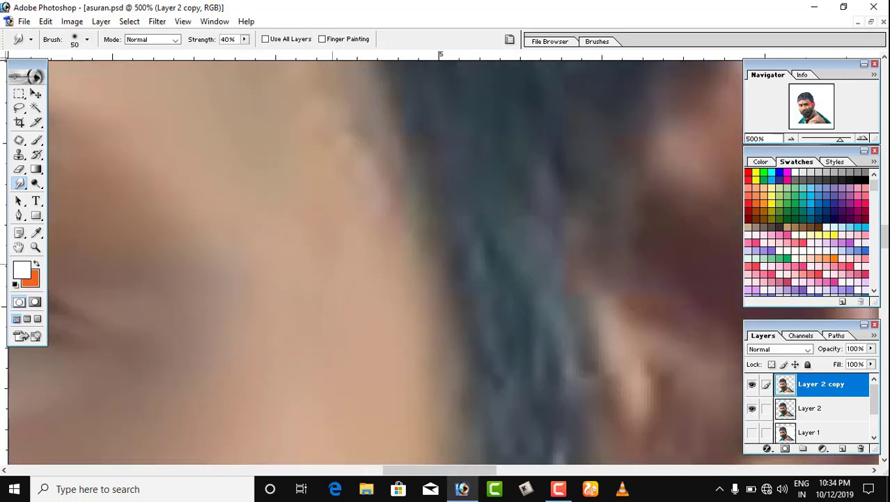
left_click_drag(323, 199, 374, 348)
key("bracketleft")
key("bracketleft")
left_click_drag(401, 314, 374, 270)
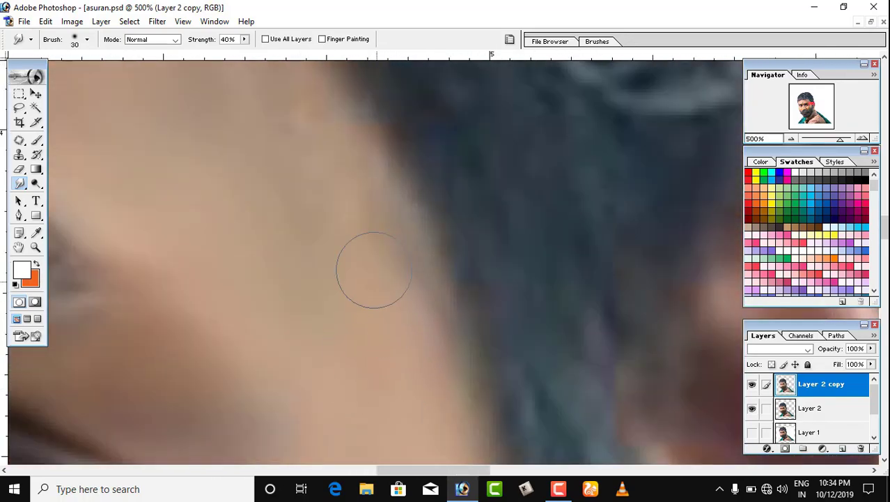
mouse_move(349, 191)
left_mouse_down()
mouse_move(324, 150)
mouse_move(406, 318)
left_mouse_up()
key("bracketright")
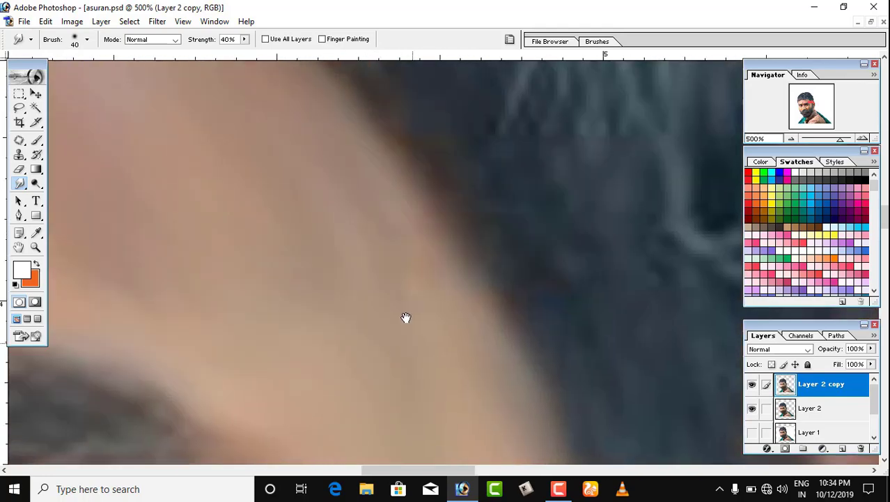
left_click_drag(363, 182, 408, 278)
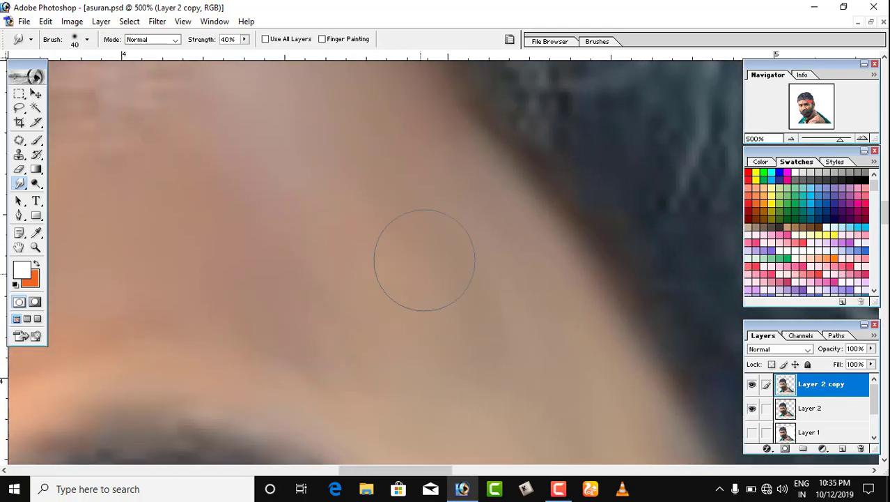
Smooth the grainy upper corner and striped skin of the shaded forehead with Smudge sizes 40 and 50
left_click_drag(439, 348, 478, 363)
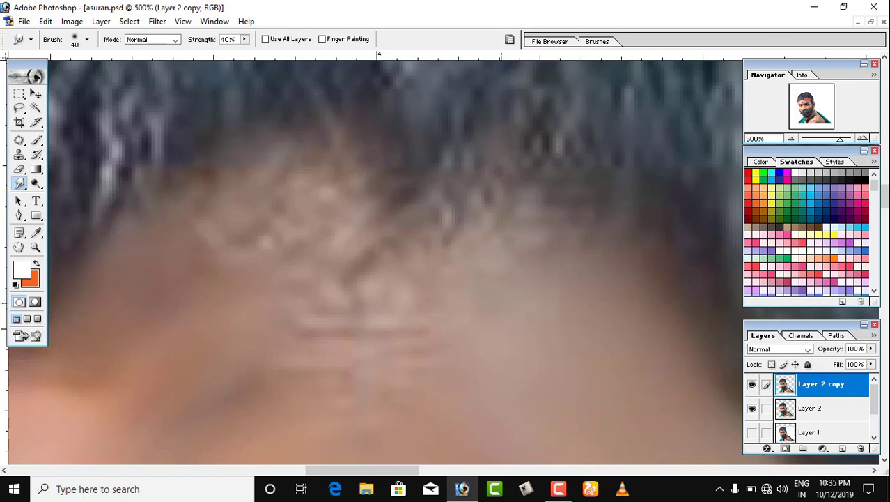
mouse_move(502, 248)
left_mouse_down()
mouse_move(384, 167)
mouse_move(433, 149)
left_mouse_up()
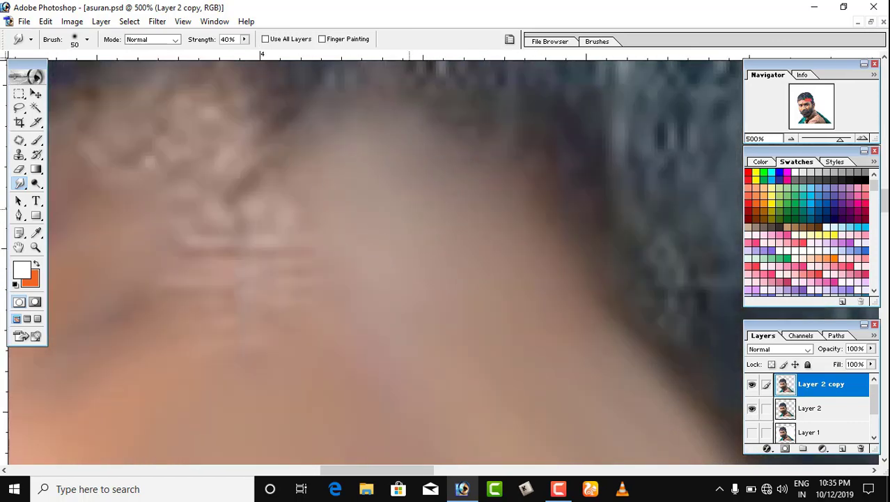
left_click_drag(296, 336, 291, 220)
mouse_move(344, 238)
left_mouse_down()
mouse_move(296, 175)
mouse_move(300, 195)
mouse_move(233, 206)
left_mouse_up()
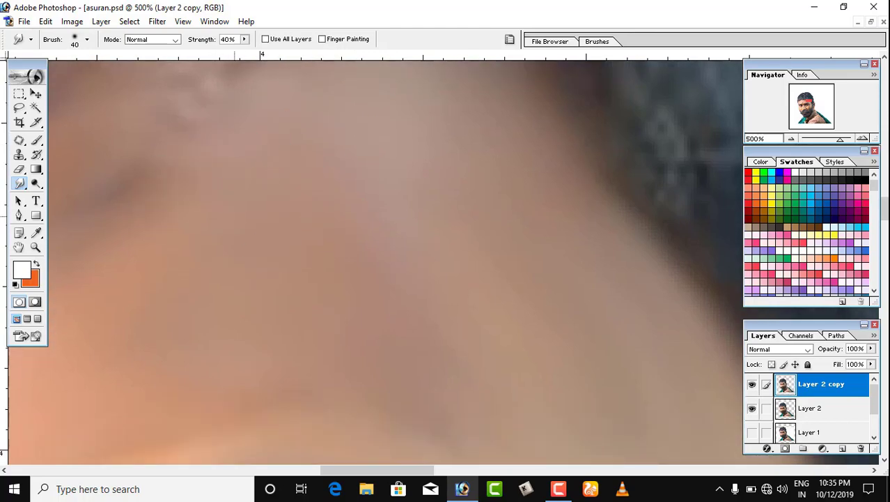
Smooth the remaining grainy patch below the shaded-side hairline notch with Smudge sizes 40 and 50
left_click_drag(230, 238, 469, 373)
mouse_move(428, 161)
left_mouse_down()
mouse_move(480, 305)
mouse_move(503, 275)
mouse_move(525, 186)
left_mouse_up()
mouse_move(538, 266)
left_mouse_down()
mouse_move(477, 130)
mouse_move(549, 376)
left_mouse_up()
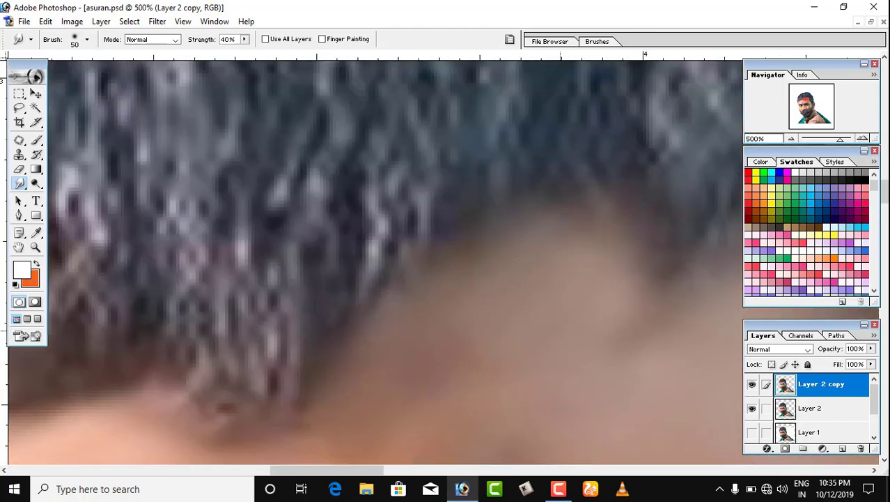
Smooth the skin of the shaded-side hairline notch and the forehead below it with Smudge size 50
left_click_drag(616, 265, 575, 230)
mouse_move(557, 227)
left_mouse_down()
mouse_move(609, 195)
mouse_move(613, 162)
left_mouse_up()
left_click_drag(640, 240, 526, 149)
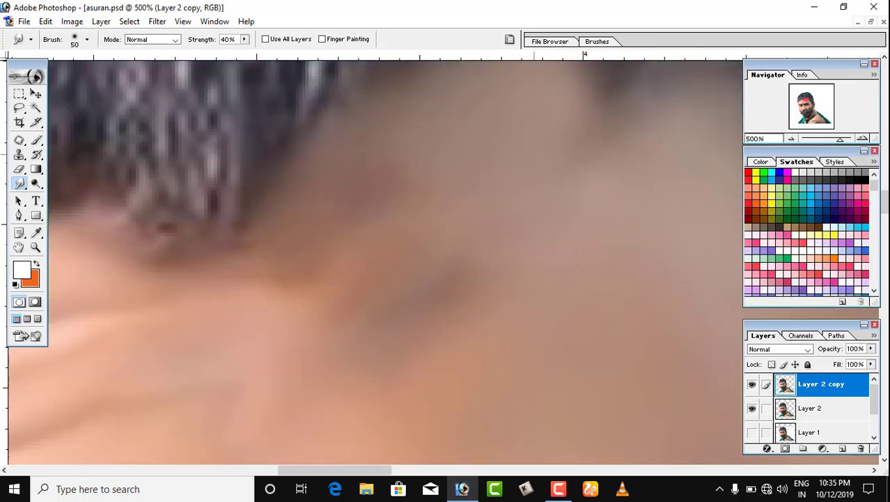
left_click_drag(358, 168, 519, 223)
left_click_drag(570, 251, 494, 70)
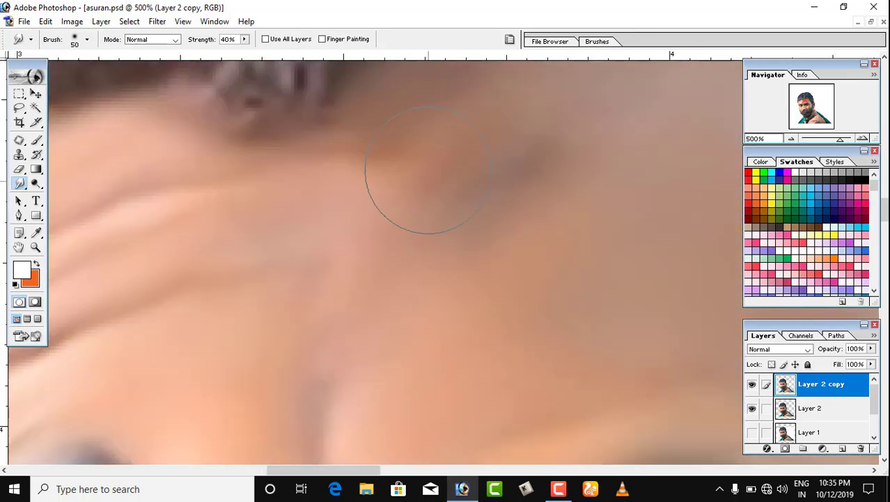
left_click_drag(395, 319, 323, 137)
Compare the portrait before and after smudging by repeatedly hiding and showing Layer 2 copy, leaving it visible
key("ctrl+minus")
key("ctrl+minus")
key("ctrl+minus")
key("ctrl+minus")
key("ctrl+minus")
key("ctrl+minus")
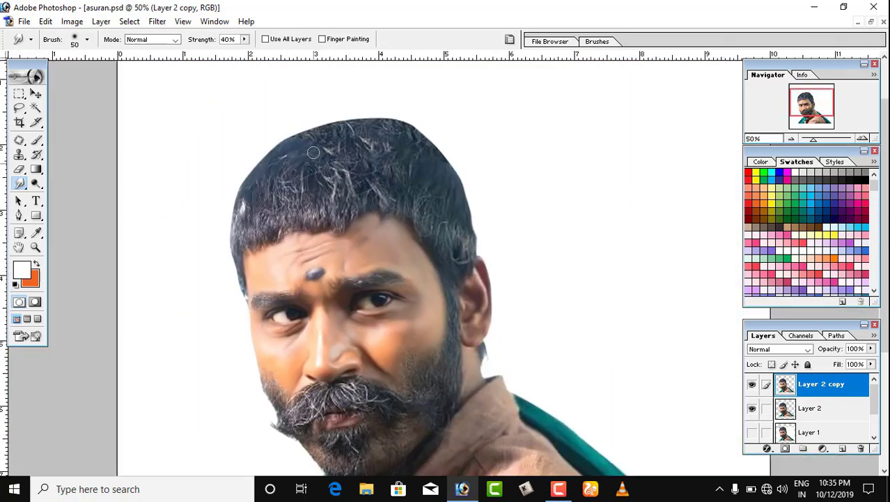
left_click(750, 385)
left_click(750, 385)
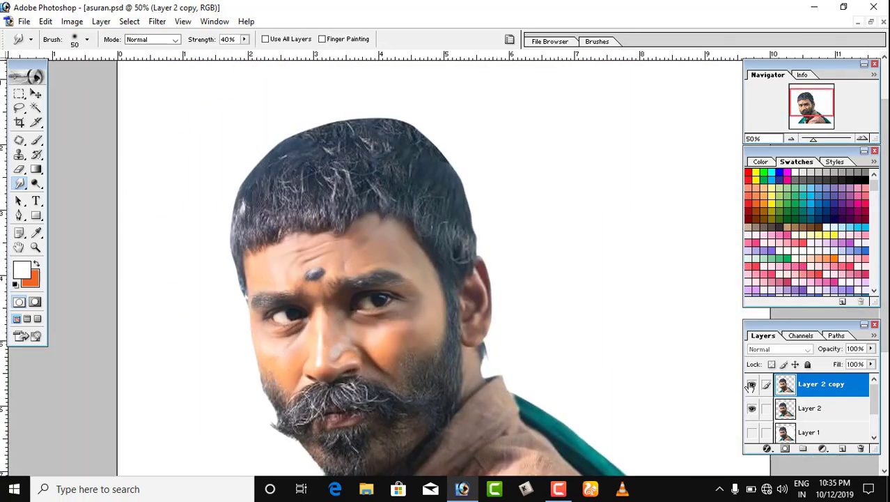
left_click(749, 385)
left_click(749, 385)
left_click(750, 386)
left_click(751, 386)
left_click(751, 385)
left_click(751, 385)
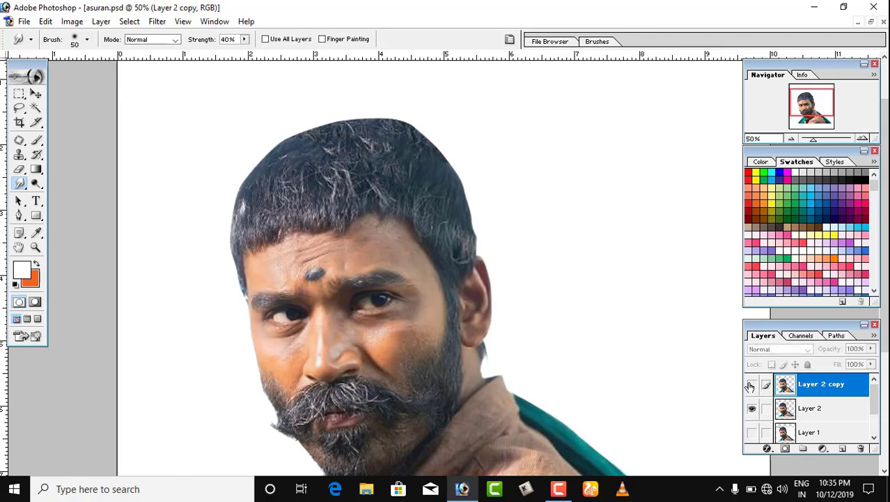
left_click(751, 385)
left_click(751, 386)
left_click(751, 385)
Smooth the grainy skin between the end of the cheek fold and the shaded-side beard with Smudge sizes 30 and 20
scroll(530, 334, "down", 3)
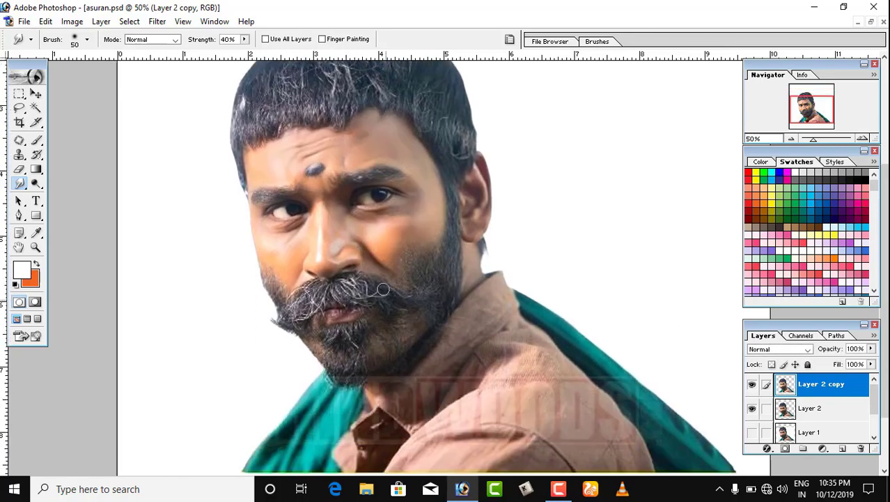
scroll(468, 230, "up", 1)
scroll(473, 232, "up", 3)
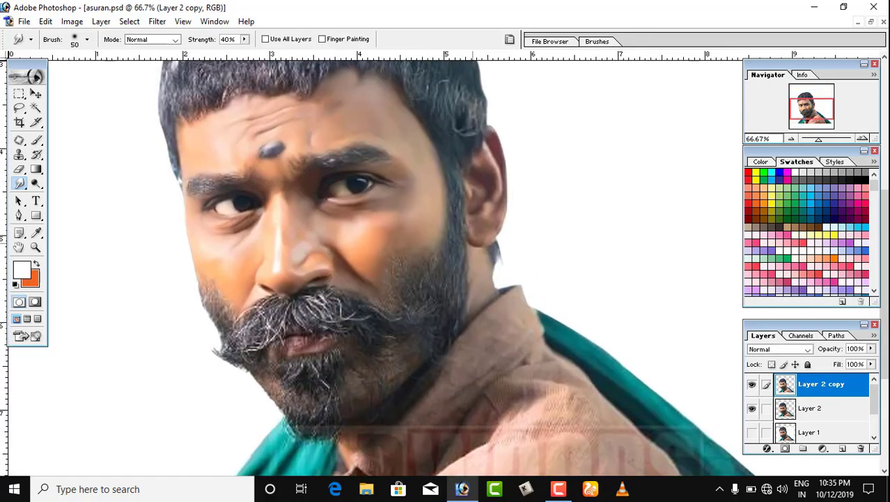
left_click_drag(481, 230, 424, 268)
mouse_move(279, 390)
left_mouse_down()
mouse_move(398, 196)
mouse_move(550, 349)
left_mouse_up()
scroll(392, 189, "up", 3)
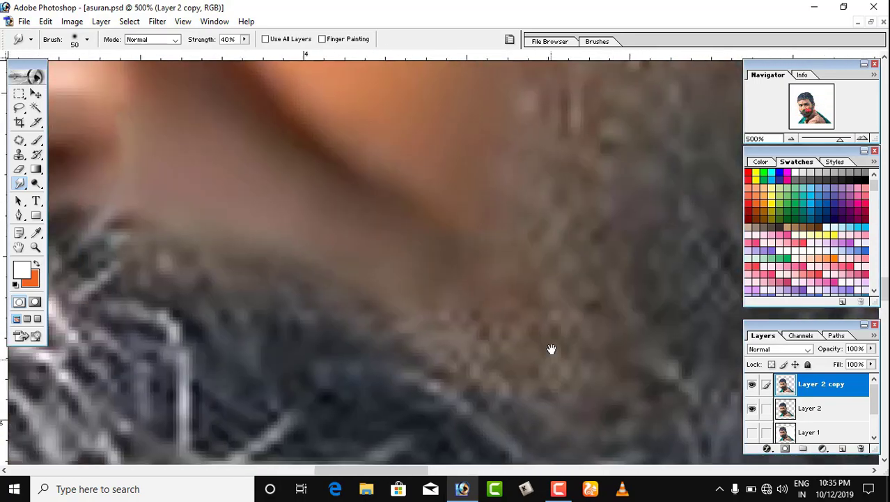
key("bracketleft")
key("bracketleft")
key("bracketleft")
key("bracketleft")
key("bracketright")
key("bracketright")
mouse_move(414, 298)
left_mouse_down()
mouse_move(441, 312)
mouse_move(468, 279)
mouse_move(548, 348)
left_mouse_up()
scroll(562, 318, "up", 1)
key("bracketleft")
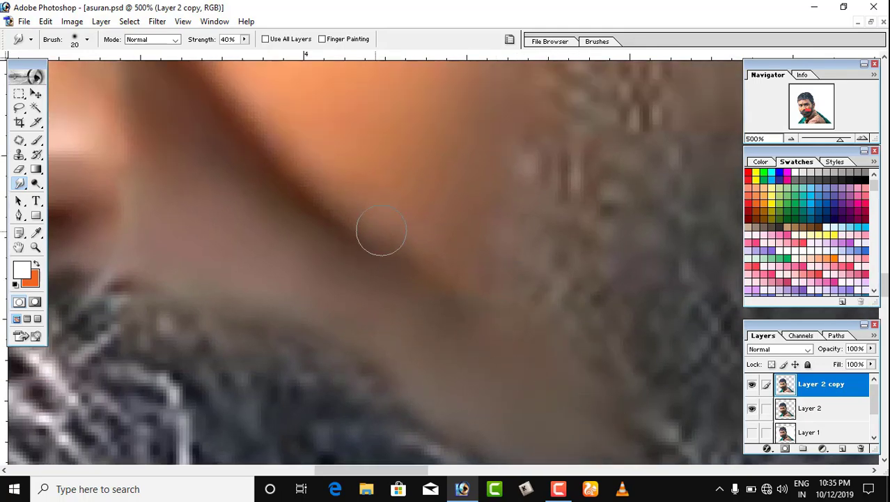
Blend the speckled skin where the shaded cheek meets the beard using Smudge sizes 30, 40 and 50
scroll(531, 354, "up", 2)
key("bracketright")
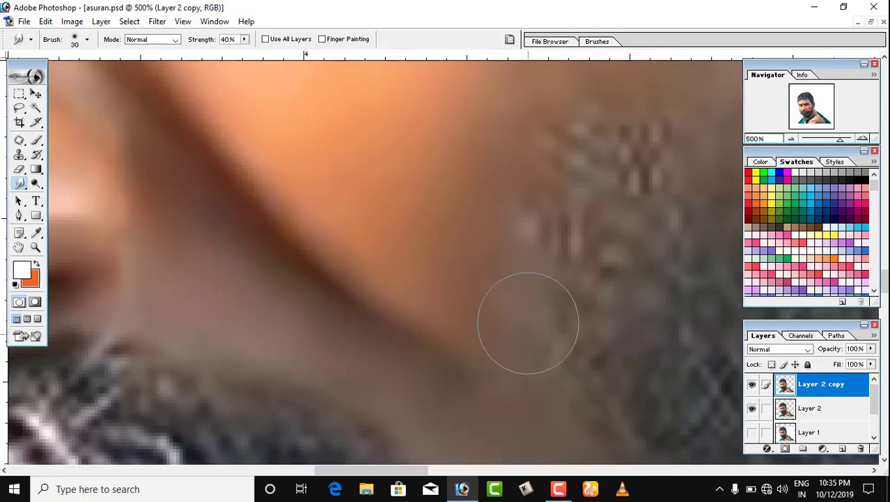
left_click_drag(530, 317, 512, 240)
scroll(512, 236, "down", 2)
scroll(497, 234, "up", 1)
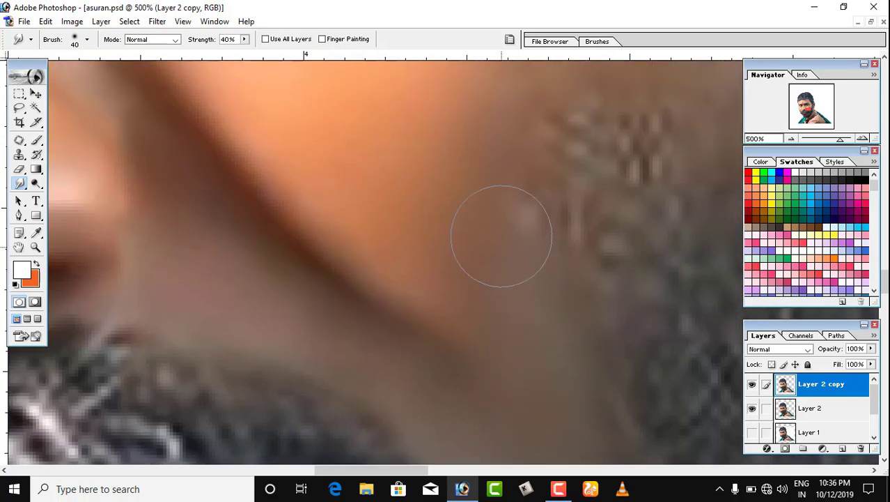
scroll(541, 283, "up", 1)
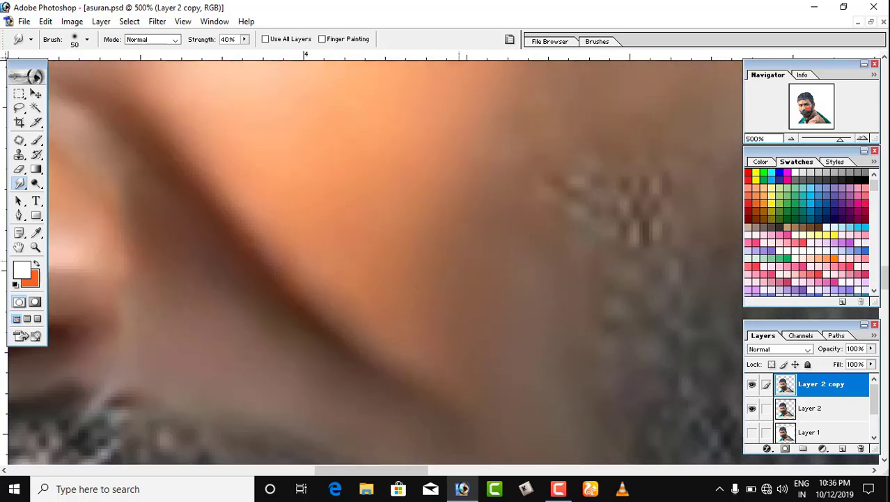
key("bracketleft")
scroll(529, 300, "up", 1)
key("bracketright")
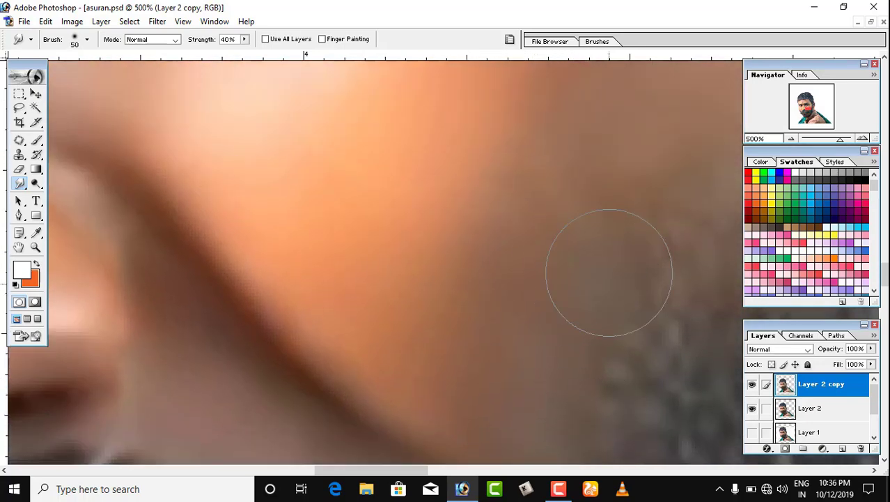
scroll(601, 266, "up", 1)
key("bracketright")
Soften the upper edge of the shaded-side beard into the cheek with Smudge sizes 40 and 50
mouse_move(592, 266)
left_mouse_down()
mouse_move(281, 159)
mouse_move(343, 269)
left_mouse_up()
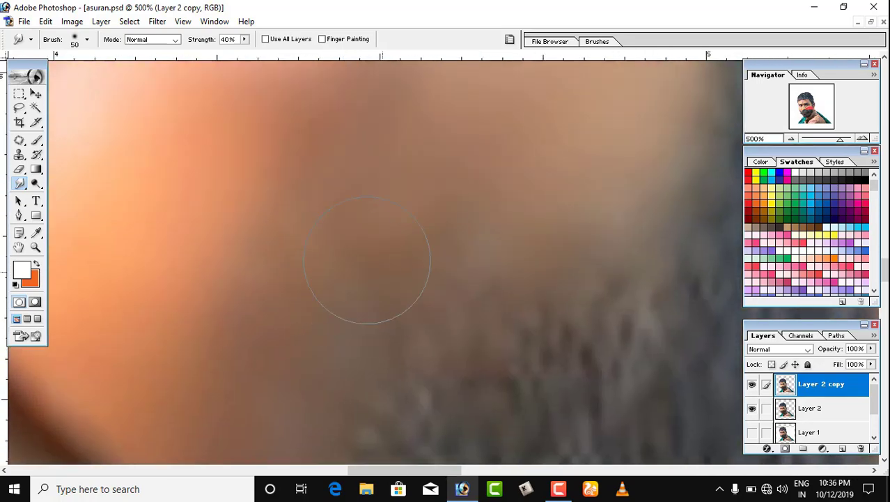
key("bracketleft")
key("bracketleft")
mouse_move(418, 300)
left_mouse_down()
mouse_move(456, 316)
mouse_move(425, 326)
left_mouse_up()
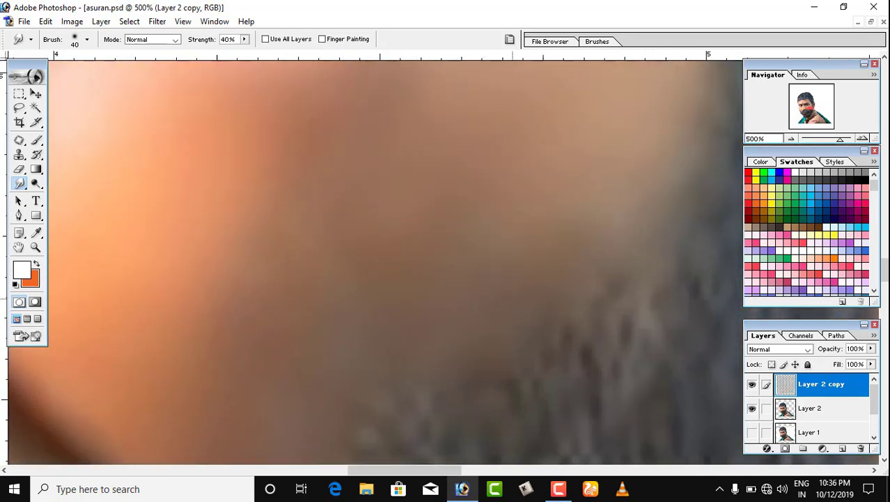
scroll(380, 272, "down", 1)
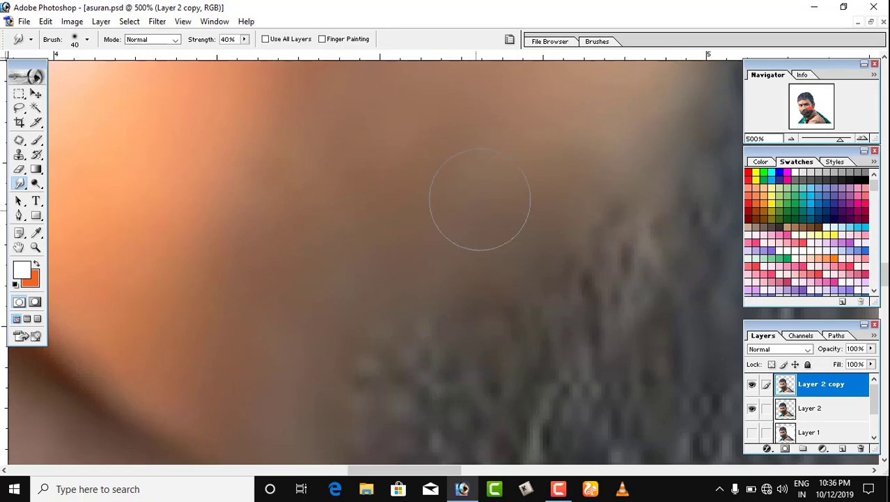
scroll(480, 199, "up", 1)
key("bracketright")
scroll(435, 157, "up", 1)
key("bracketleft")
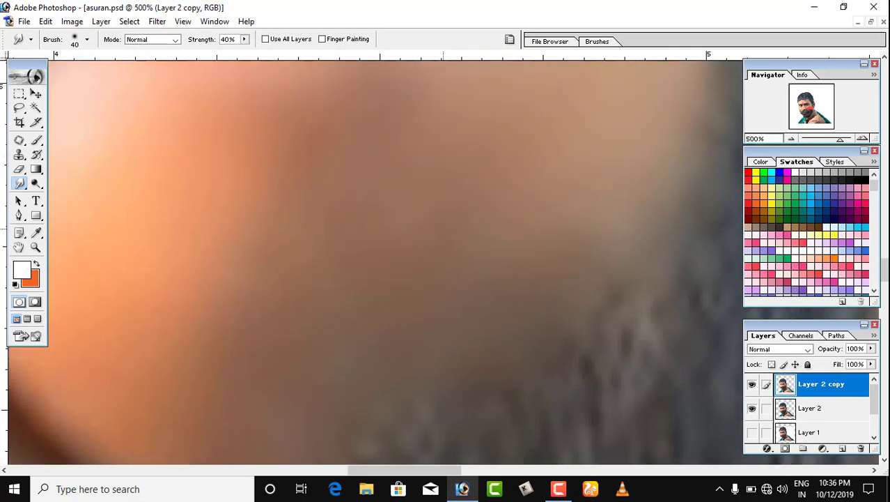
scroll(370, 203, "down", 6)
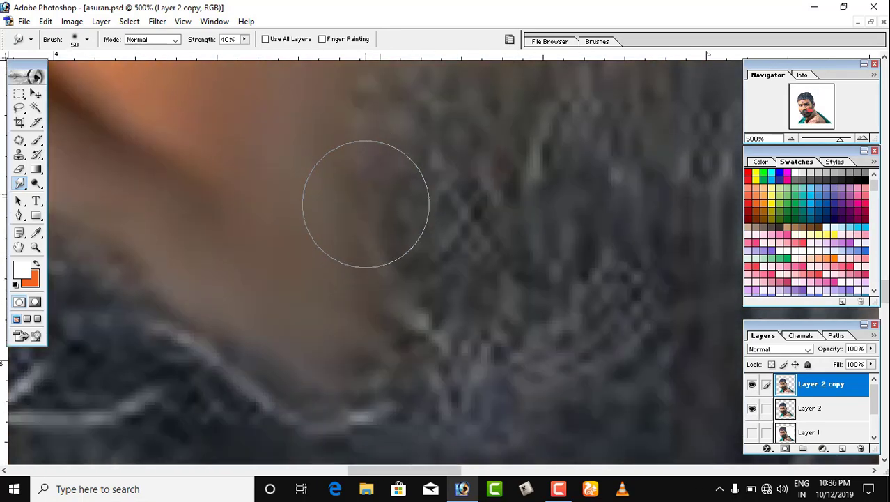
Smooth the shaded-side end of the lips and its pale upper edge with Smudge sizes 10 and 20
key("space")
left_click_drag(471, 258, 648, 95)
left_click_drag(154, 349, 598, 218)
left_click_drag(390, 116, 240, 147)
mouse_move(156, 328)
left_mouse_down()
mouse_move(338, 262)
mouse_move(278, 253)
left_mouse_up()
scroll(390, 264, "up", 1)
key("bracketleft")
key("bracketleft")
key("bracketleft")
left_click_drag(418, 301, 355, 298)
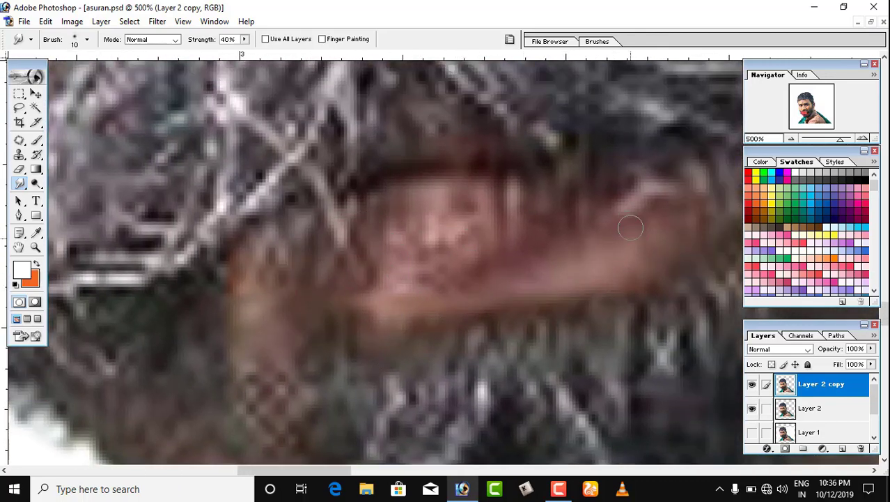
left_click_drag(655, 193, 724, 180)
key("bracketright")
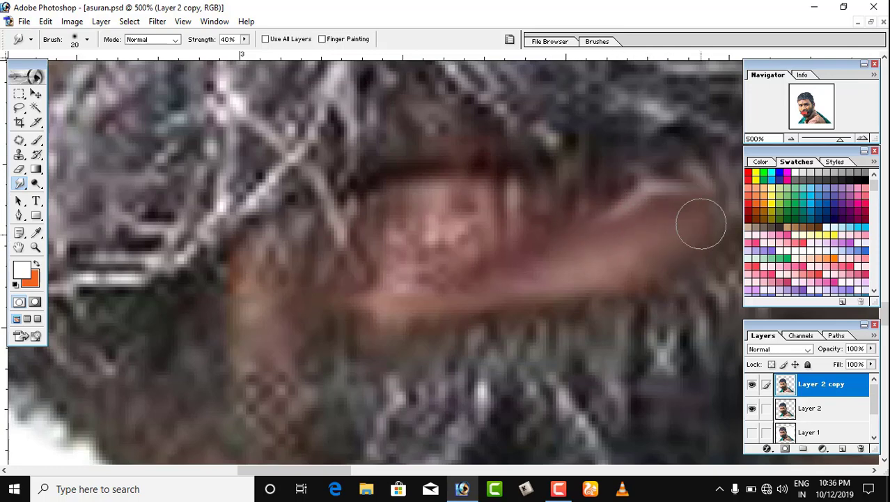
key("bracketleft")
left_click_drag(588, 247, 564, 249)
left_click_drag(551, 218, 574, 213)
Blend the grainy pink middle of the lips with Smudge size 20
key("bracketright")
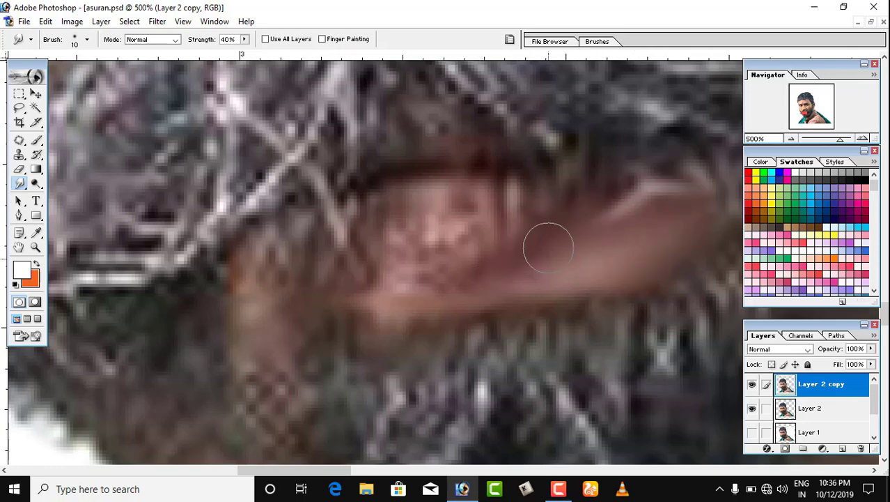
left_click_drag(549, 247, 563, 254)
mouse_move(468, 238)
left_mouse_down()
mouse_move(517, 213)
mouse_move(434, 210)
mouse_move(430, 229)
mouse_move(452, 221)
mouse_move(397, 211)
mouse_move(405, 210)
mouse_move(387, 225)
mouse_move(435, 268)
mouse_move(459, 254)
mouse_move(464, 261)
mouse_move(411, 283)
left_mouse_up()
key("bracketleft")
key("bracketleft")
scroll(370, 274, "down", 3)
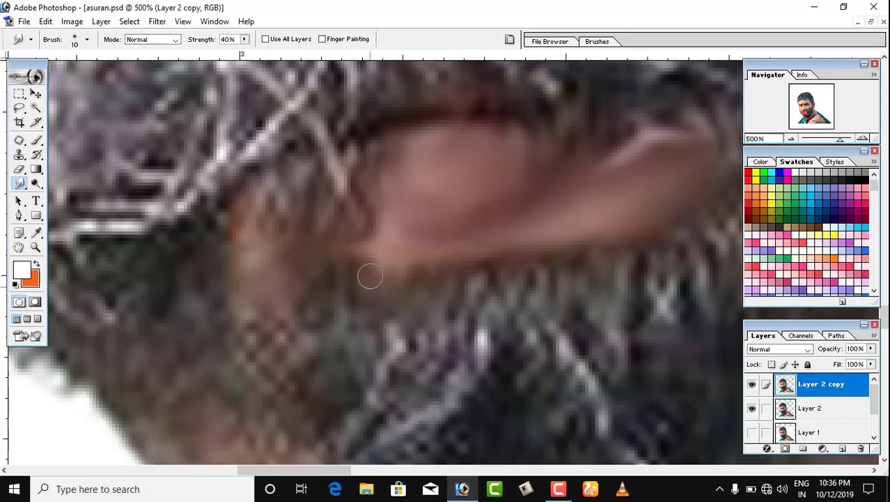
Smooth the lit-side lip corner and lower lip edge with Smudge size 9, and the brown skin beside them with size 20
scroll(348, 276, "up", 4)
key("bracketleft")
key("bracketleft")
key("bracketright")
mouse_move(253, 241)
left_mouse_down()
mouse_move(275, 226)
mouse_move(307, 232)
mouse_move(321, 258)
mouse_move(343, 266)
mouse_move(351, 235)
left_mouse_up()
left_click_drag(373, 274, 352, 317)
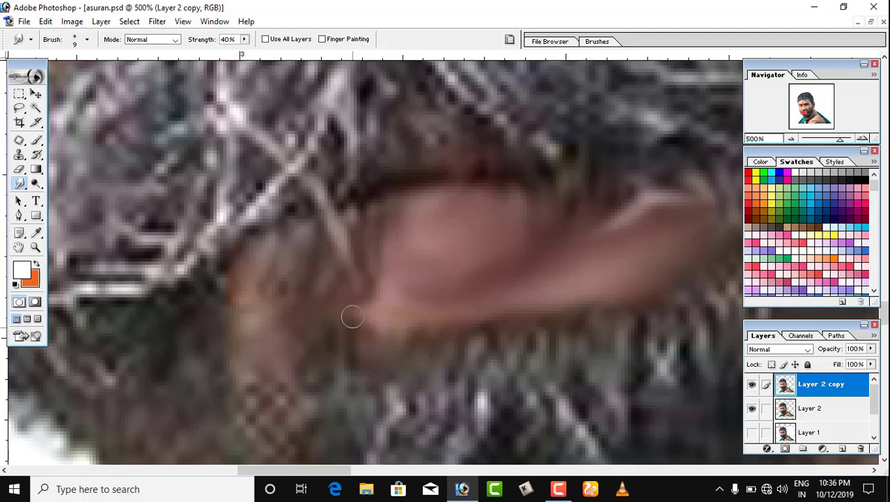
mouse_move(473, 337)
left_mouse_down()
mouse_move(401, 344)
mouse_move(356, 337)
left_mouse_up()
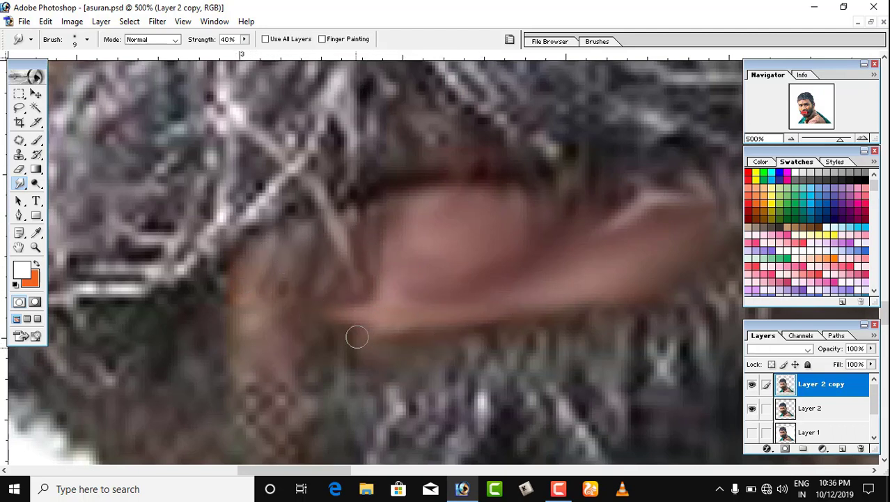
key("bracketright")
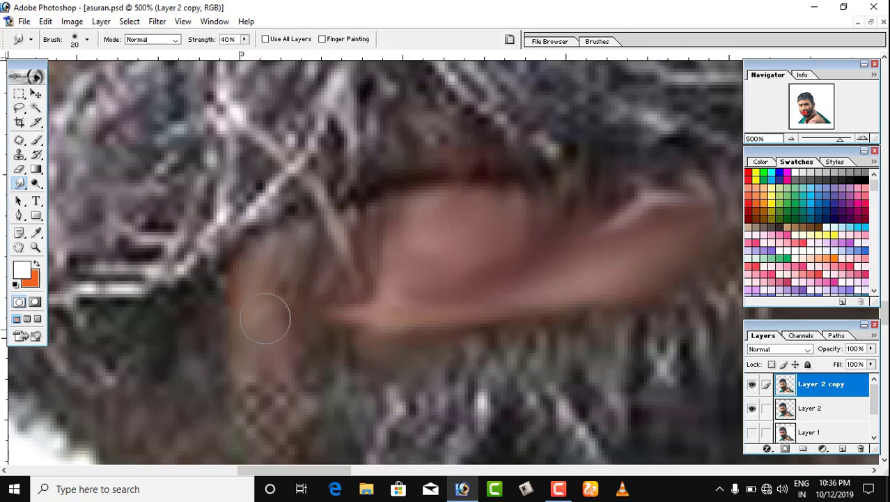
Smooth the dark skin above the upper lip and the brown patch beside the mouth corner with Smudge sizes 8 to 10
scroll(269, 338, "up", 3)
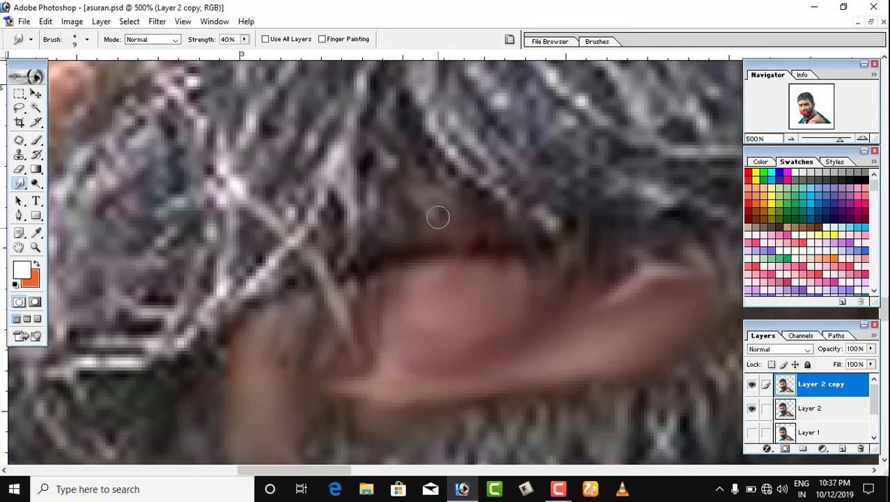
mouse_move(430, 222)
left_mouse_down()
mouse_move(477, 235)
mouse_move(471, 212)
left_mouse_up()
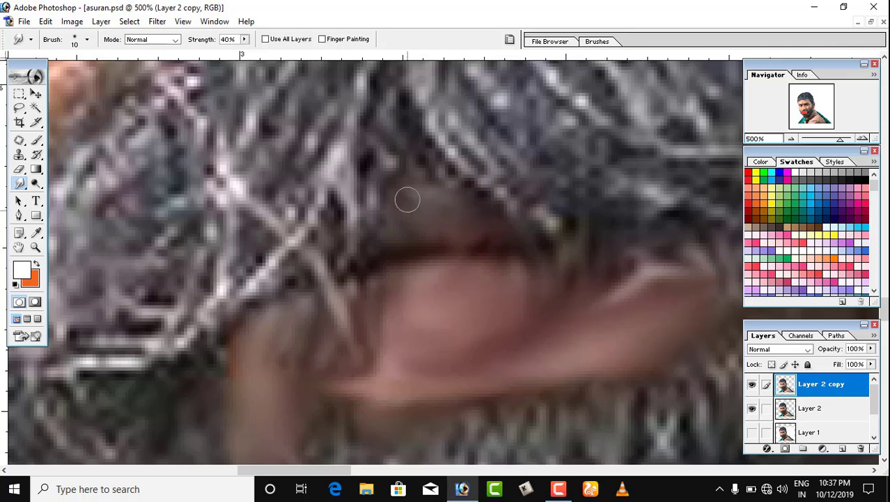
left_click_drag(399, 239, 367, 250)
left_click_drag(362, 255, 316, 236)
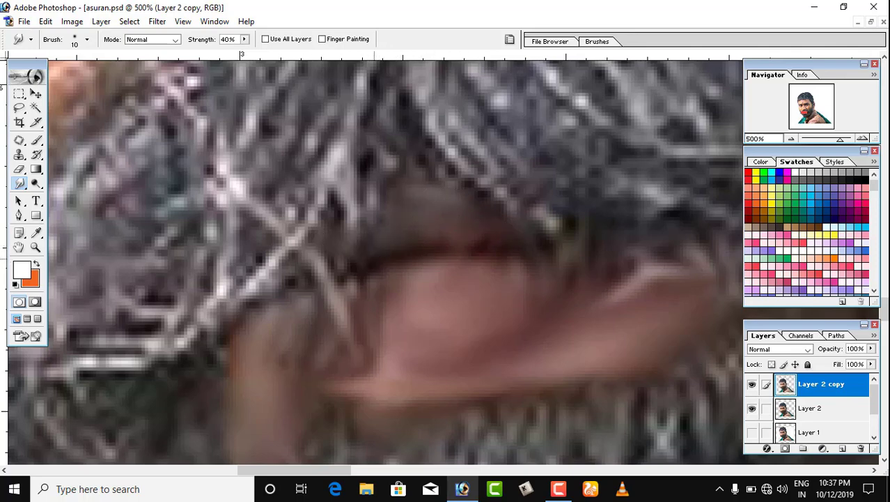
left_click_drag(396, 258, 335, 210)
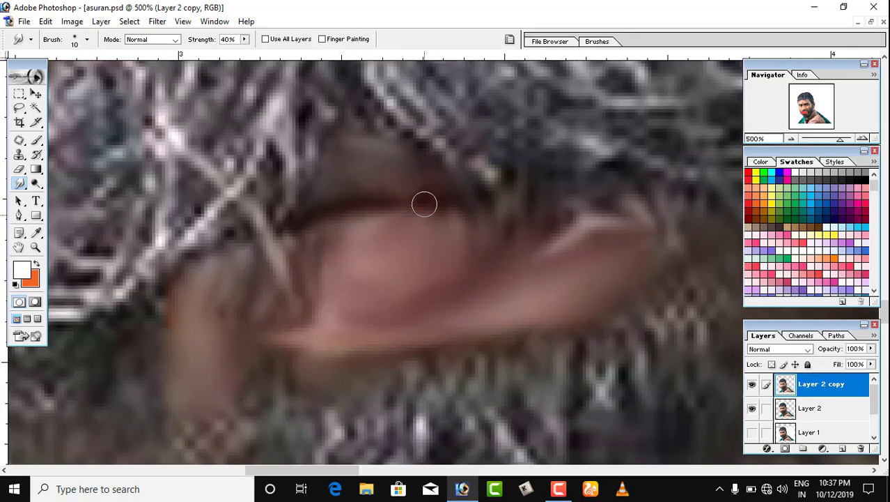
left_click_drag(439, 203, 413, 201)
scroll(260, 260, "down", 4)
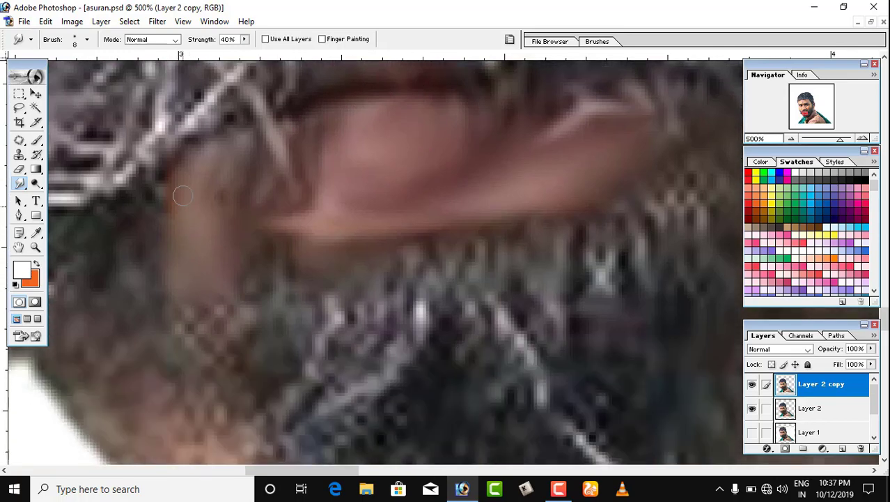
scroll(177, 232, "down", 6)
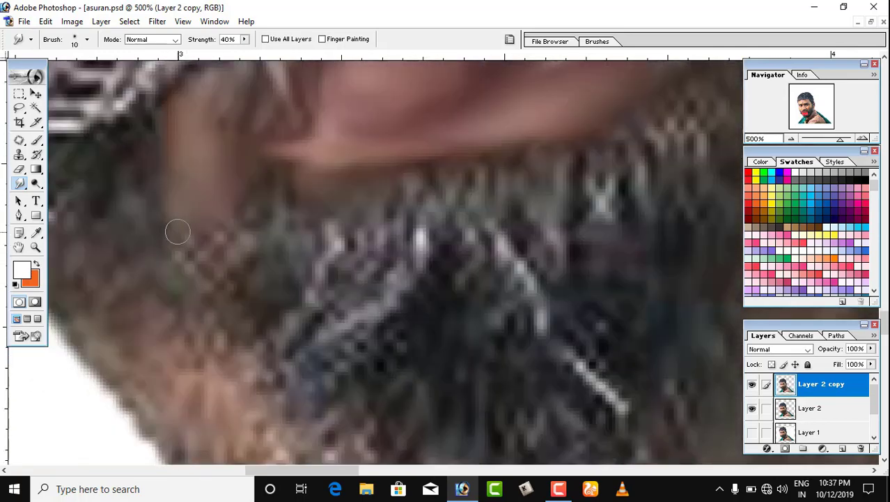
Examine the whole portrait, and the eyes, nose, moustache and mouth up close, for areas that still look unsmoothed
key("ctrl+minus")
key("ctrl+minus")
key("ctrl+minus")
key("ctrl+minus")
key("ctrl+minus")
key("ctrl+minus")
key("ctrl+minus")
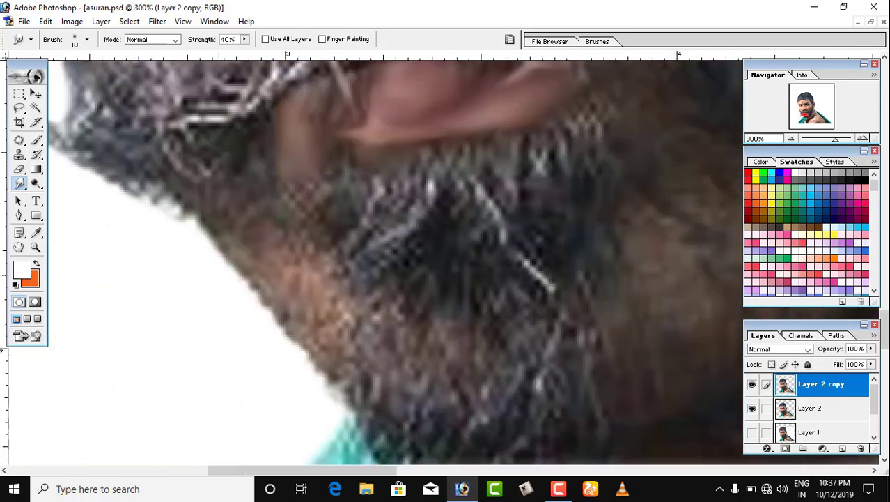
key("ctrl+minus")
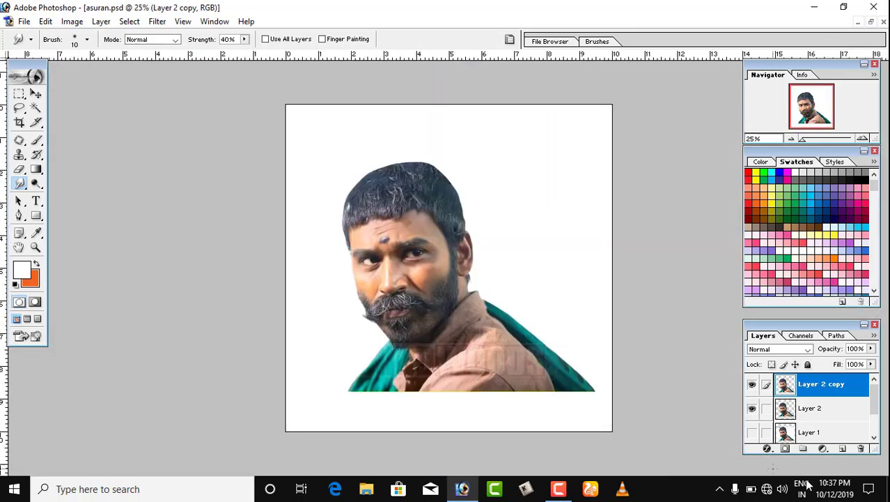
scroll(423, 334, "down", 1)
scroll(435, 348, "up", 6)
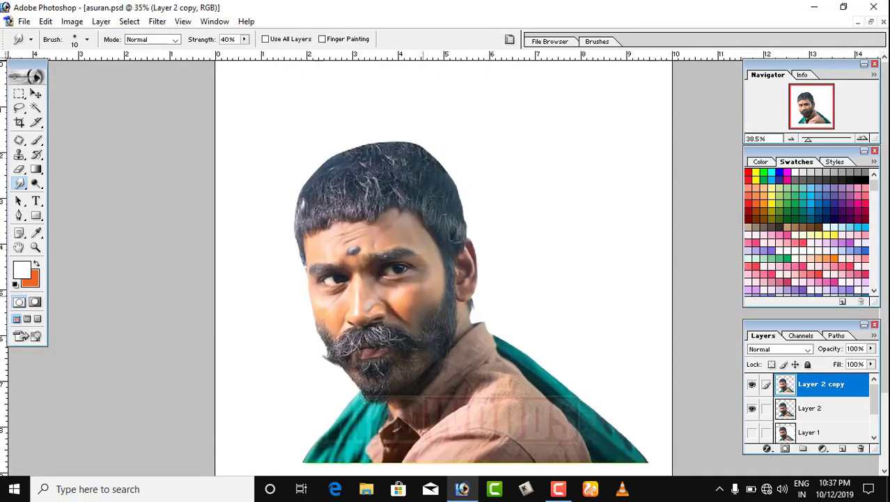
left_click_drag(437, 353, 434, 139)
scroll(468, 238, "up", 2)
key("alt+space")
left_click_drag(502, 337, 511, 279)
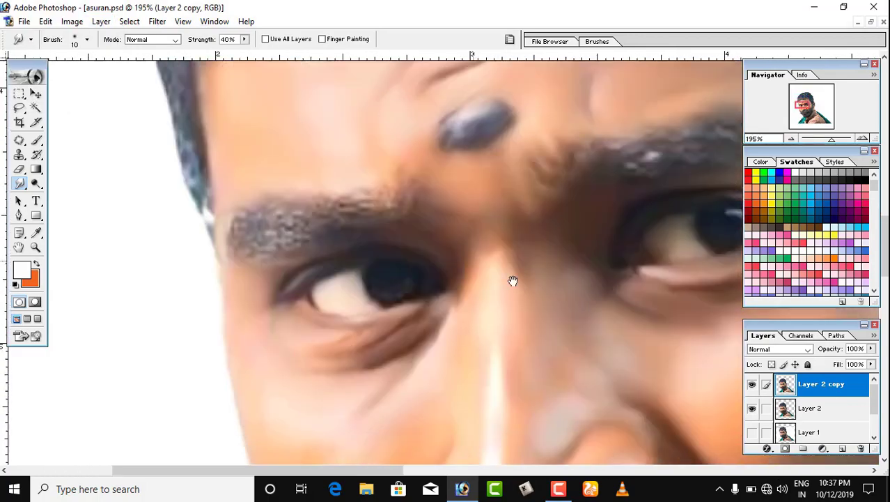
left_click_drag(551, 395, 481, 125)
left_click_drag(420, 154, 552, 427)
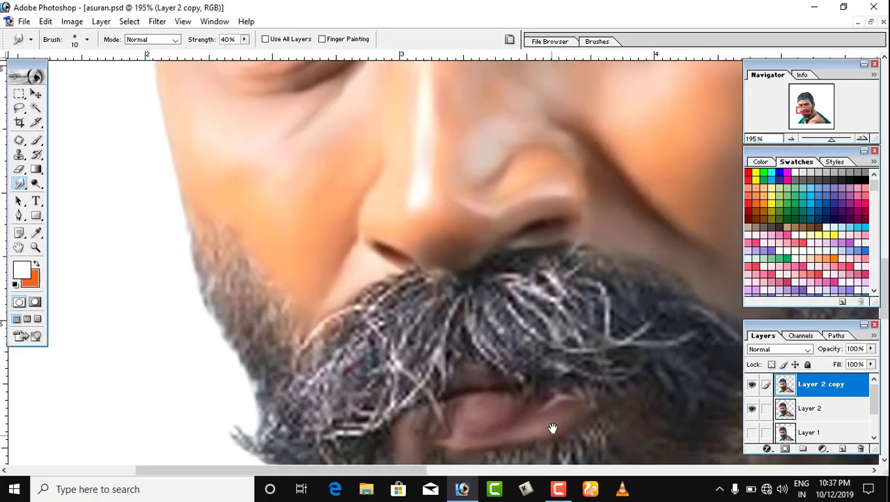
mouse_move(549, 380)
left_mouse_down()
mouse_move(546, 403)
mouse_move(531, 215)
mouse_move(477, 258)
left_mouse_up()
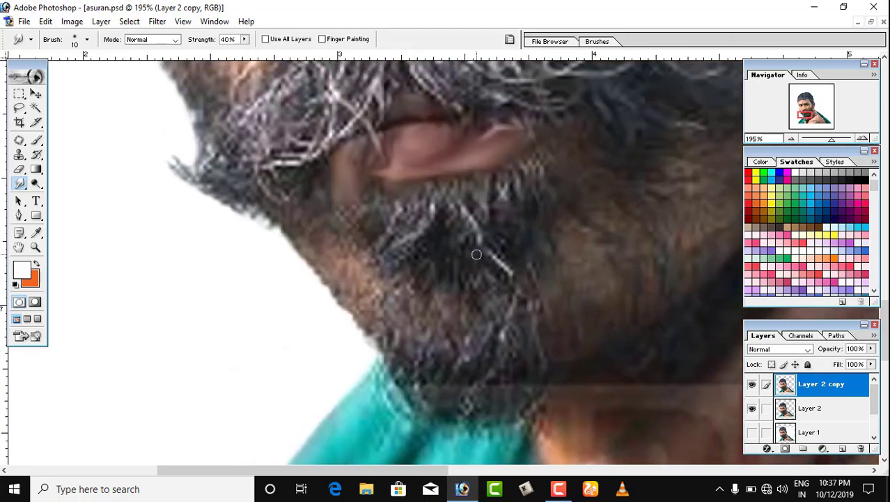
Smooth the lit-side end of the lips and the brown skin beside the mouth corner with Smudge sizes 10 and 20
scroll(477, 254, "up", 3)
left_click_drag(390, 195, 443, 406)
left_click_drag(413, 332, 521, 296)
scroll(424, 386, "up", 3)
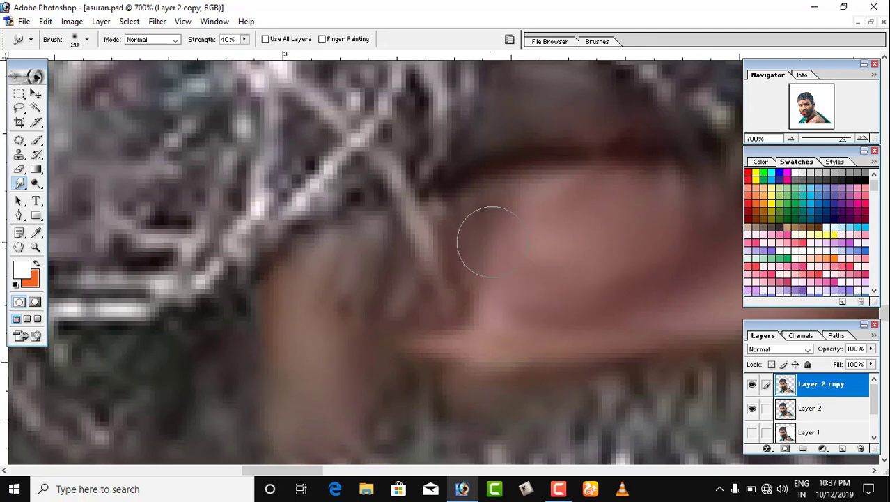
key("bracketright")
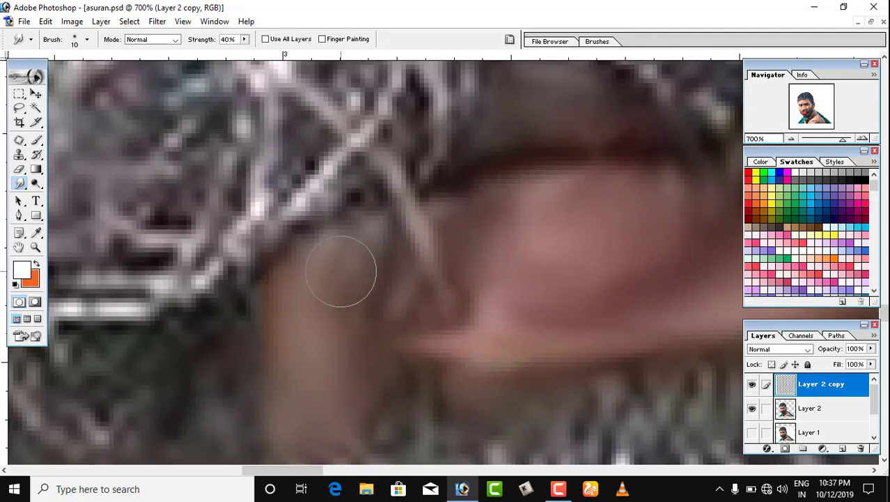
scroll(342, 265, "down", 5)
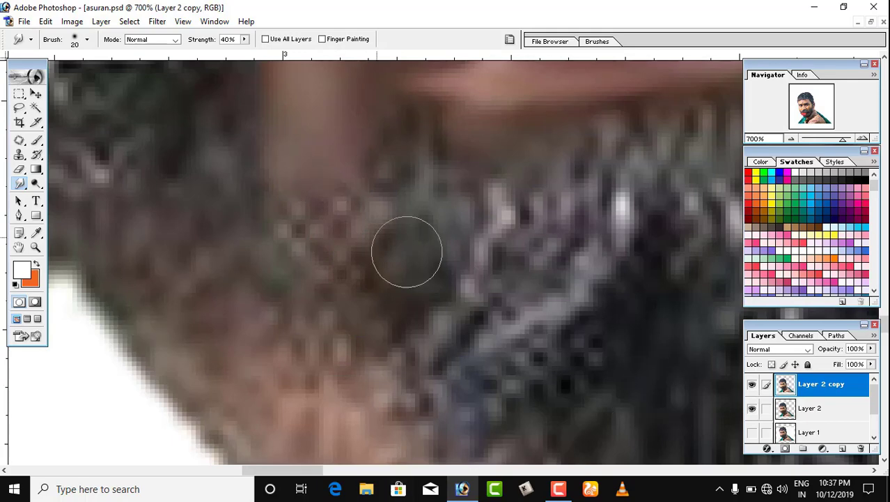
Blend the lit cheek into the upper edge of the beard and along the face outline with Smudge size 40
mouse_move(227, 69)
left_mouse_down()
mouse_move(282, 316)
mouse_move(684, 498)
mouse_move(632, 217)
mouse_move(431, 304)
mouse_move(435, 289)
mouse_move(420, 271)
left_mouse_up()
key("bracketright")
key("bracketright")
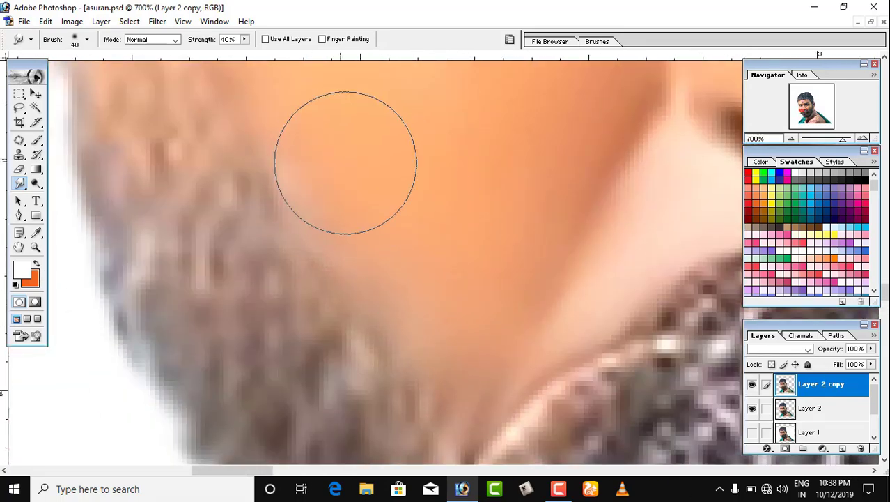
left_click_drag(344, 161, 345, 254)
key("bracketleft")
key("bracketleft")
key("bracketright")
mouse_move(206, 253)
left_mouse_down()
mouse_move(182, 227)
mouse_move(167, 230)
mouse_move(117, 167)
left_mouse_up()
key("bracketright")
left_click_drag(153, 279, 189, 219)
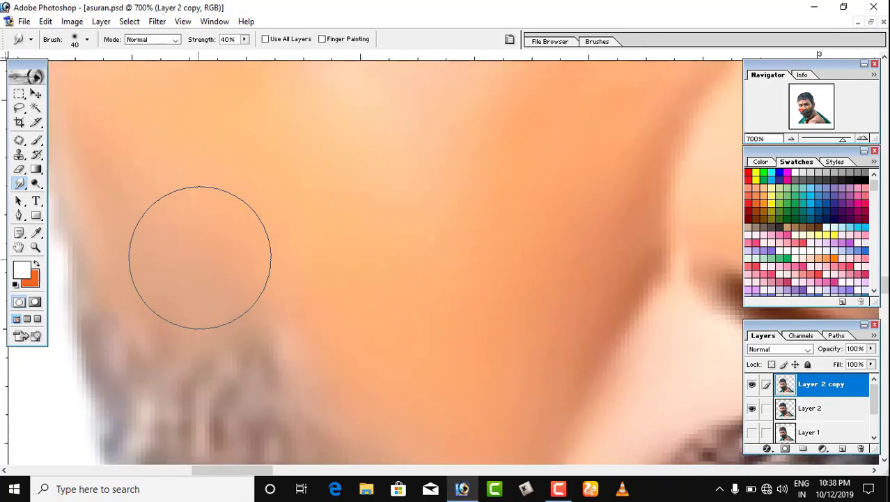
Soften the diagonal crease and the cheek skin below the lit-side eye with Smudge sizes 30 and 10
left_click_drag(348, 282, 411, 462)
mouse_move(496, 245)
left_mouse_down()
mouse_move(357, 417)
mouse_move(308, 352)
left_mouse_up()
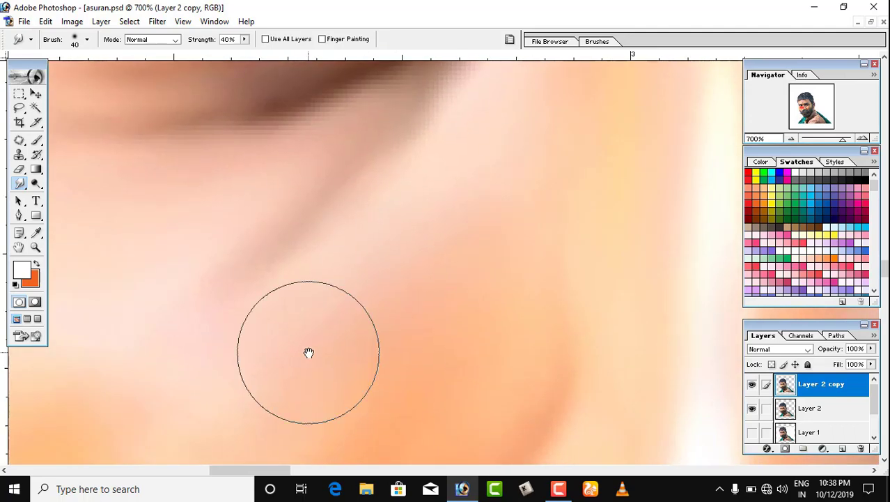
key("ctrl+minus")
key("ctrl+minus")
key("ctrl+minus")
scroll(326, 356, "up", 2)
key("bracketleft")
key("bracketleft")
key("bracketleft")
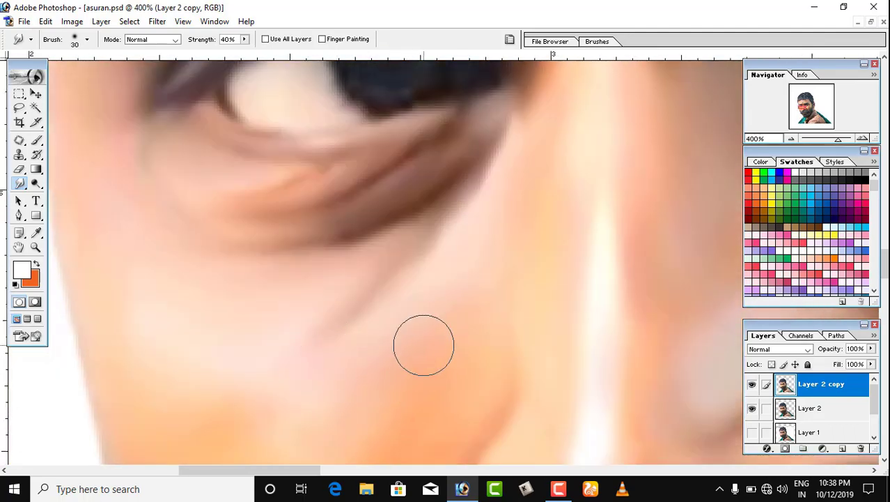
key("bracketright")
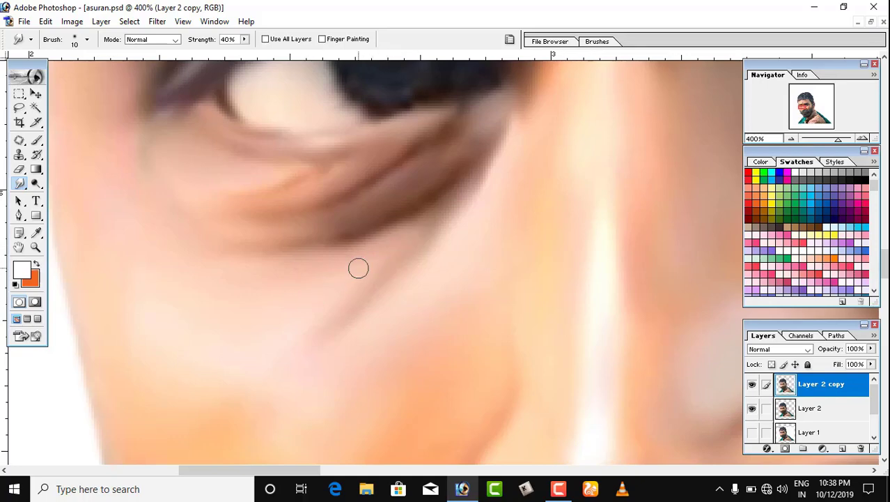
Smooth the dark iris and the surrounding edges of the lit-side eye with Smudge size 10
scroll(481, 174, "up", 5)
left_click_drag(151, 289, 411, 261)
mouse_move(550, 206)
left_mouse_down()
mouse_move(338, 288)
mouse_move(335, 330)
left_mouse_up()
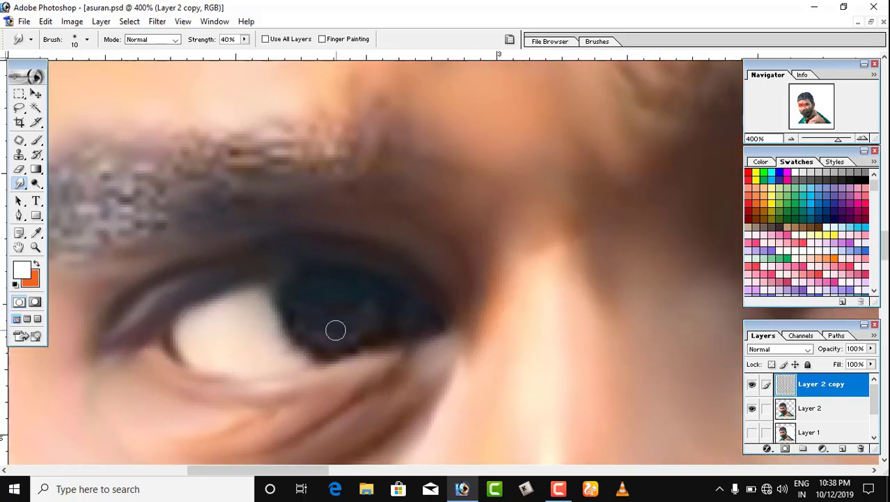
left_click_drag(370, 294, 325, 334)
Blend the forehead skin above the shaded-side eyebrow, beside the wrinkles, with Smudge size 30
mouse_move(446, 236)
left_mouse_down()
mouse_move(324, 348)
mouse_move(396, 485)
mouse_move(445, 492)
mouse_move(287, 471)
mouse_move(376, 349)
mouse_move(370, 283)
left_mouse_up()
key("bracketright")
key("bracketright")
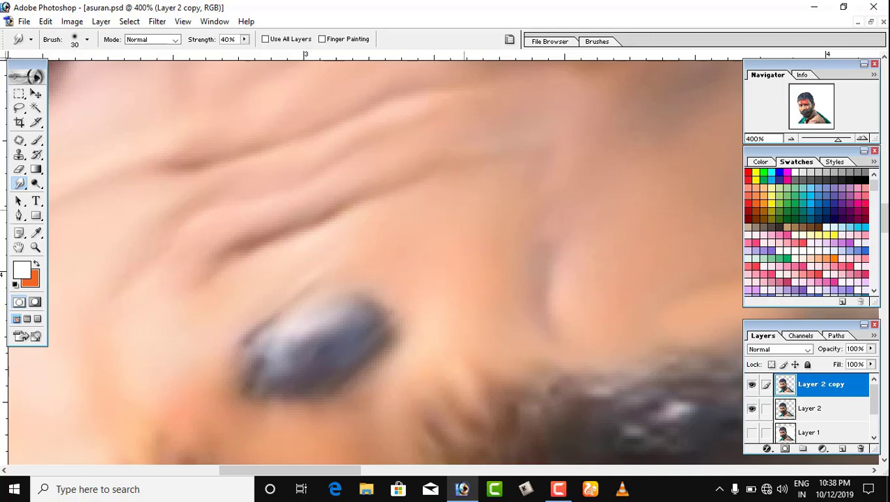
key("bracketleft")
scroll(570, 284, "up", 3)
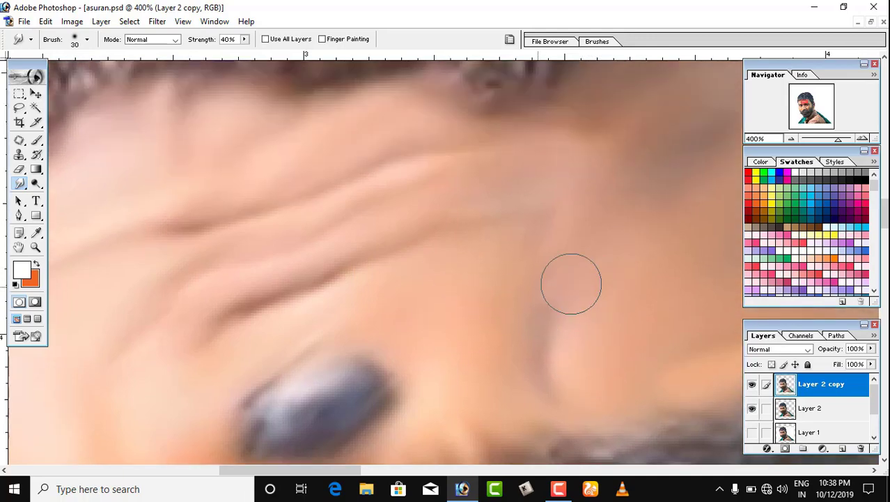
key("bracketright")
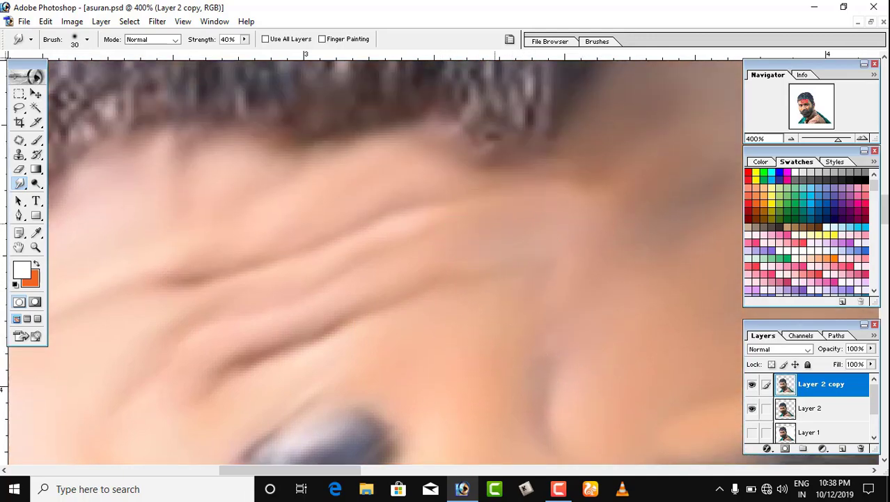
Look over the chin, beard, shaded cheek and ear to find the next area needing smoothing
scroll(490, 192, "down", 3)
scroll(490, 191, "left", 1)
left_click_drag(607, 424, 596, 104)
left_click_drag(596, 377, 451, 436)
key("ctrl+minus")
key("ctrl+minus")
key("ctrl+minus")
key("ctrl+minus")
key("ctrl+minus")
key("ctrl+minus")
key("ctrl+minus")
key("ctrl+minus")
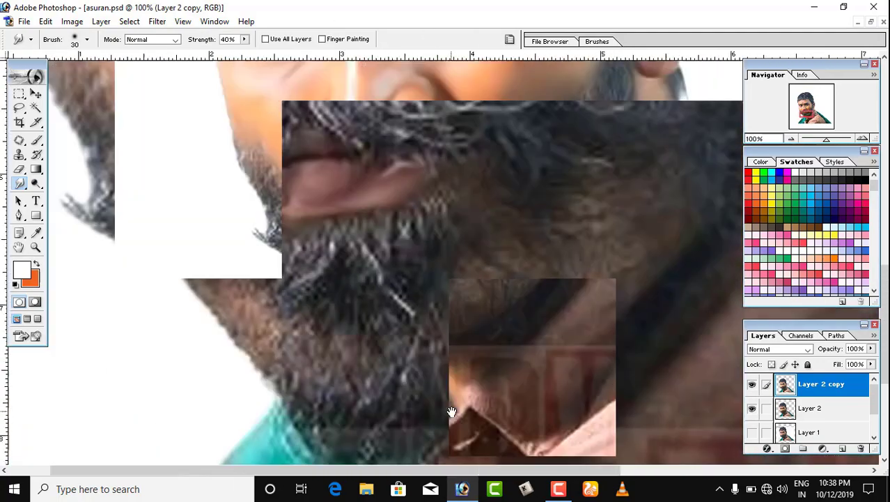
key("ctrl+plus")
key("ctrl+plus")
key("ctrl+plus")
key("ctrl+plus")
key("ctrl+plus")
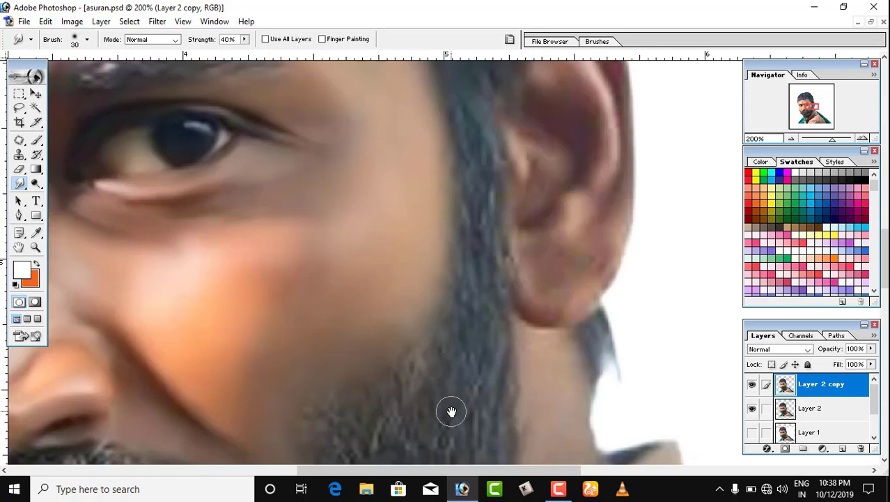
Smooth the dark hollow and the orange fold inside the upper part of the ear with Smudge size 20
scroll(293, 429, "right", 2)
left_click_drag(380, 176, 378, 387)
key("ctrl+plus")
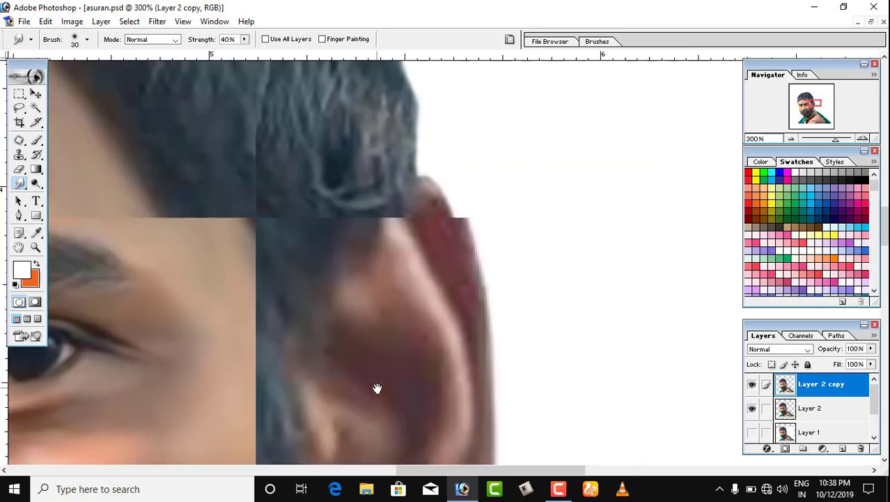
key("ctrl+plus")
key("bracketleft")
mouse_move(379, 221)
left_mouse_down()
mouse_move(406, 289)
mouse_move(388, 215)
mouse_move(463, 392)
left_mouse_up()
mouse_move(383, 209)
left_mouse_down()
mouse_move(460, 388)
mouse_move(385, 221)
mouse_move(411, 342)
left_mouse_up()
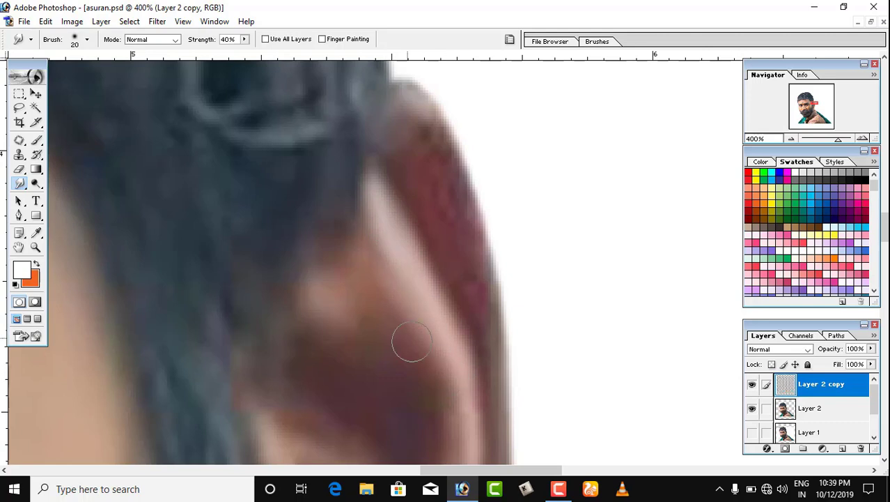
left_click_drag(354, 300, 390, 341)
left_click_drag(324, 329, 419, 383)
scroll(419, 383, "down", 6)
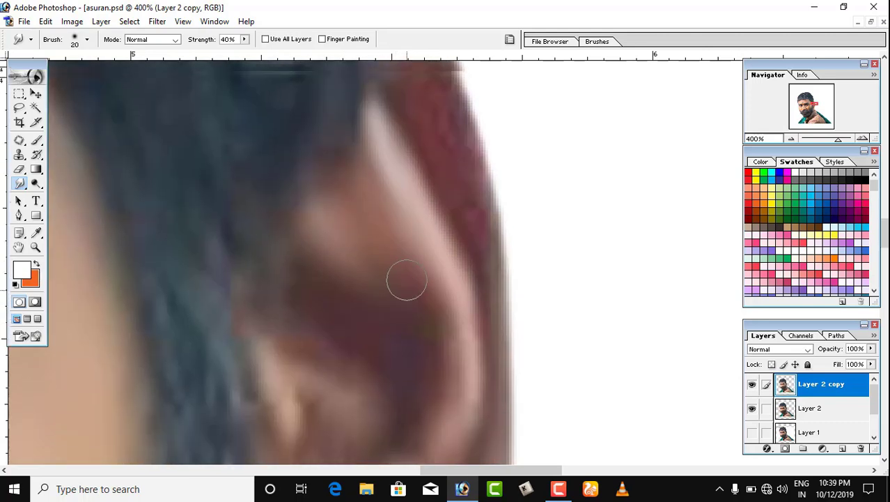
Blend the tip of the ear and its dark red outer rim with Smudge sizes 20 and 30
scroll(405, 280, "up", 11)
left_click_drag(384, 196, 412, 159)
mouse_move(369, 178)
left_mouse_down()
mouse_move(426, 176)
mouse_move(423, 241)
left_mouse_up()
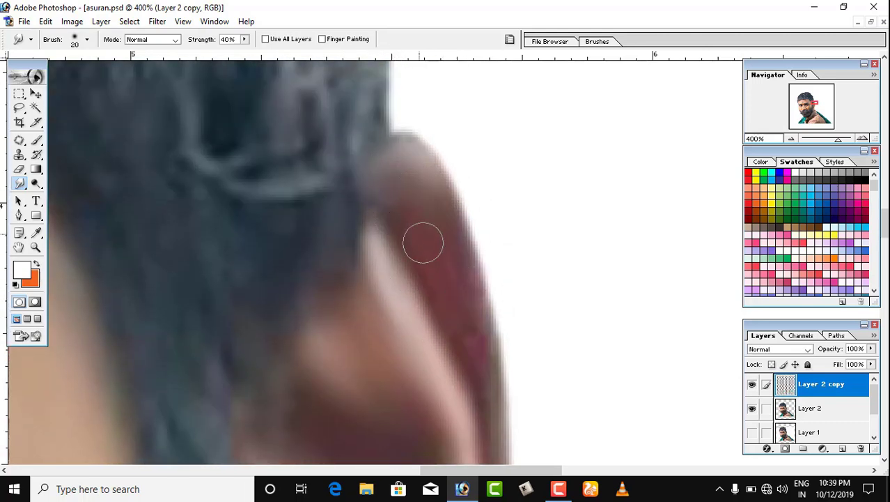
key("bracketright")
left_click_drag(415, 193, 413, 153)
scroll(459, 249, "down", 5)
left_click_drag(503, 299, 511, 457)
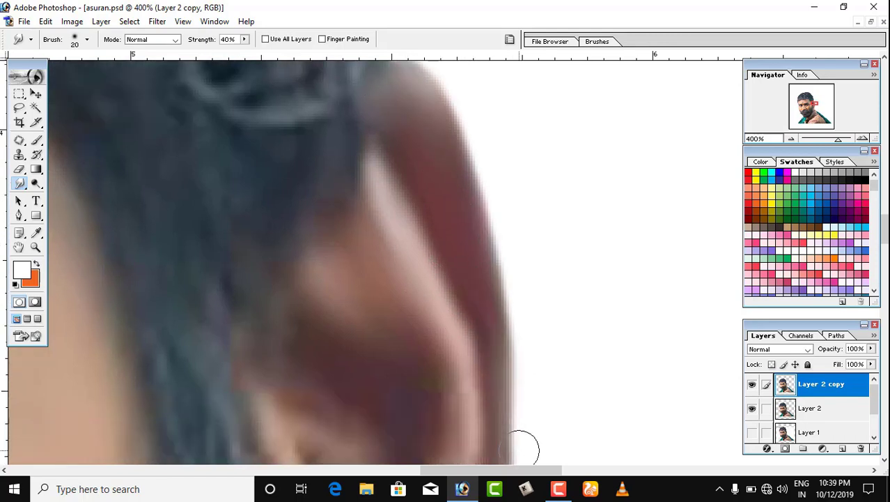
Smooth the ear's pale inner rim and the middle folds beside the sideburn with Smudge sizes 30 and 10
scroll(510, 453, "down", 8)
left_click_drag(444, 152, 445, 250)
left_click_drag(442, 172, 439, 295)
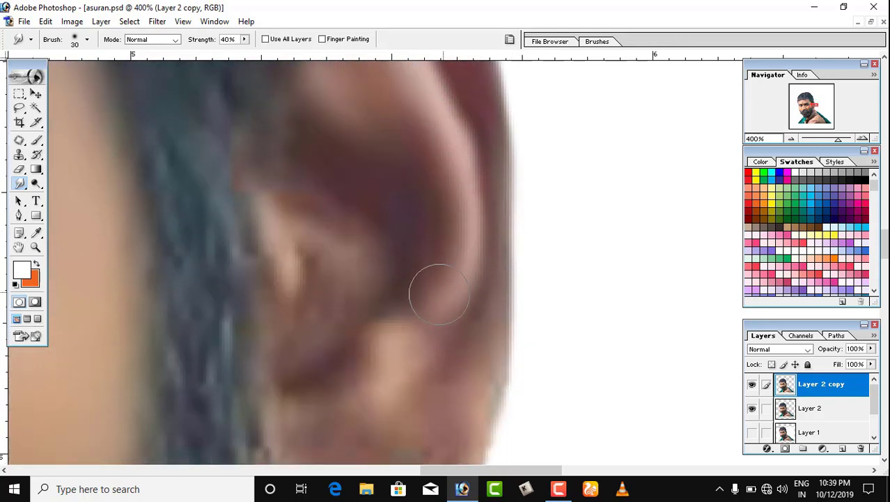
scroll(438, 294, "down", 2)
key("bracketleft")
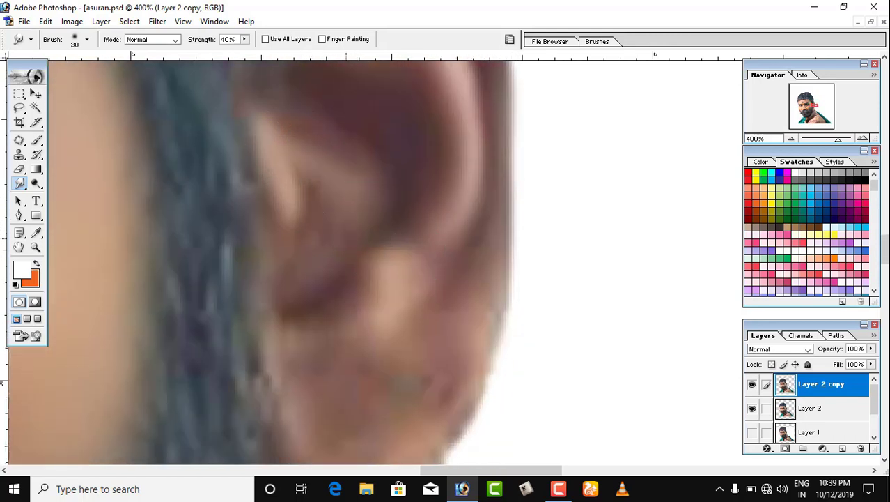
left_click_drag(319, 213, 267, 127)
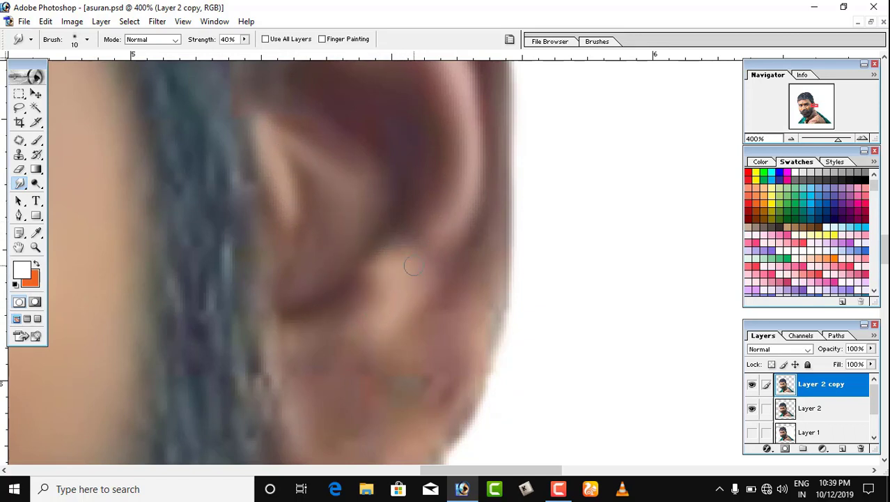
Blend the blotchy earlobe and its pale edge beside the sideburn with Smudge sizes 20 and 30
scroll(413, 265, "down", 1)
key("bracketright")
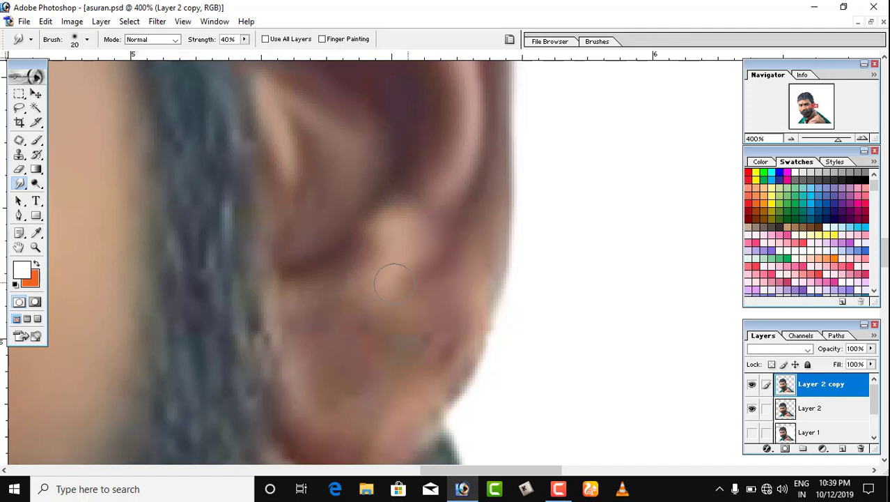
scroll(432, 268, "down", 1)
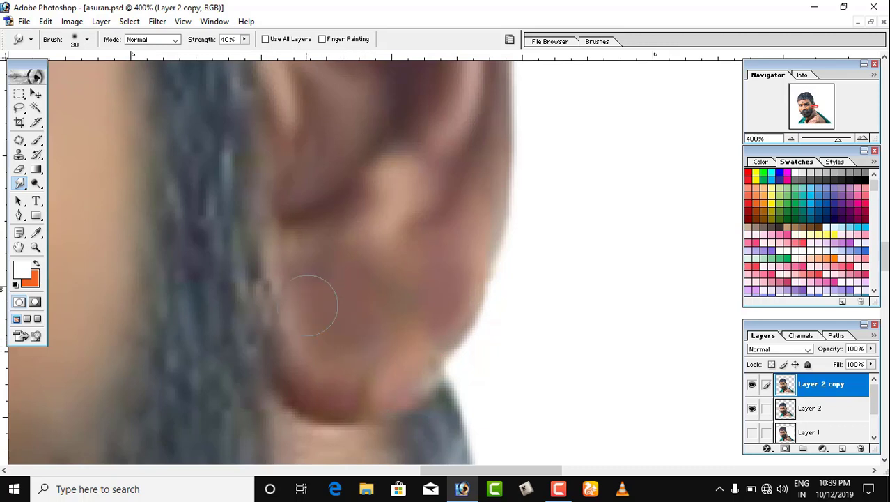
key("bracketleft")
left_click_drag(278, 258, 305, 359)
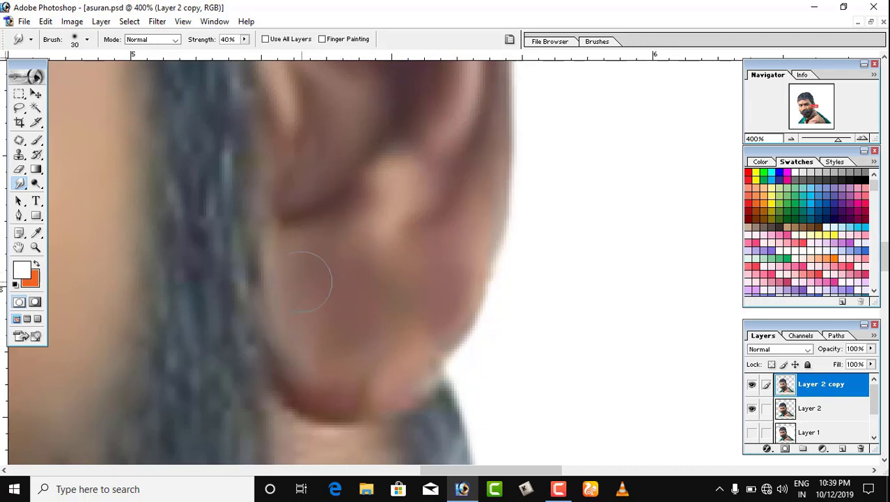
left_click_drag(301, 391, 251, 322)
Smooth the skin around the pale bump above the earlobe and the lower outer edge of the ear with Smudge
key("bracketleft")
scroll(396, 418, "up", 3)
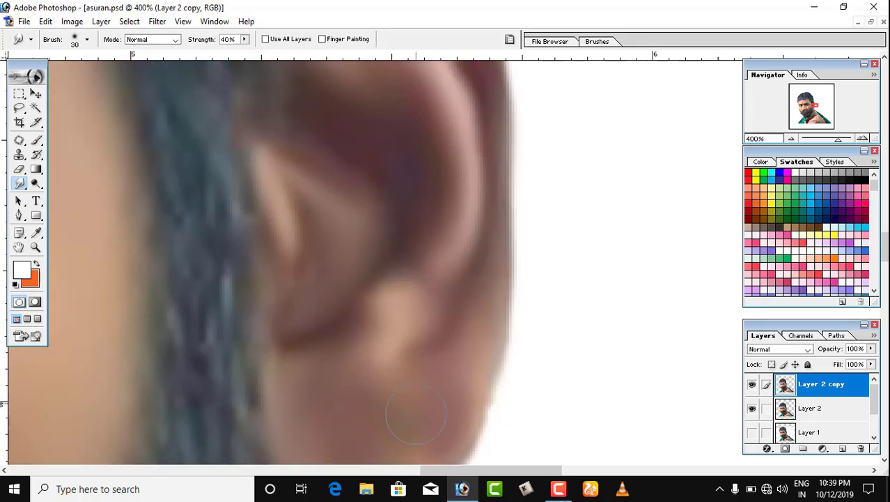
scroll(418, 376, "down", 3)
left_click_drag(442, 361, 503, 239)
scroll(502, 240, "up", 5)
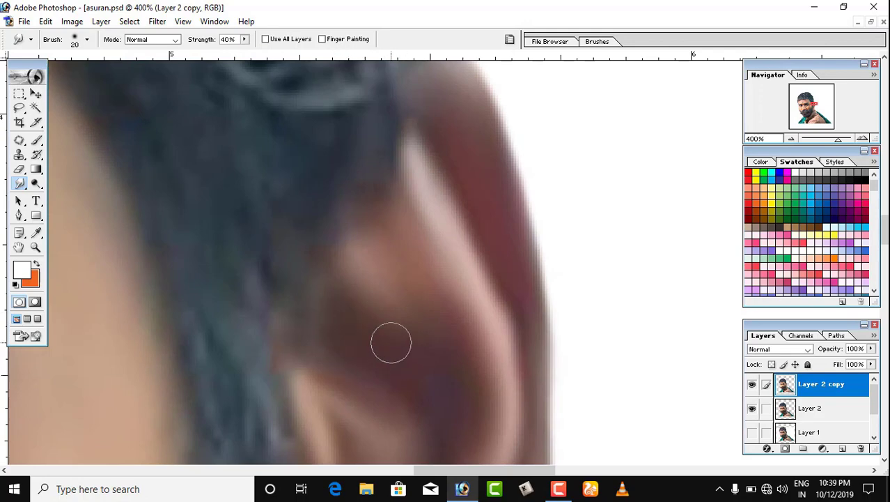
Blend the neck skin between the earlobe and the shirt collar with Smudge size 30
left_click_drag(416, 336, 407, 154)
left_click_drag(320, 418, 237, 334)
left_click_drag(309, 392, 382, 107)
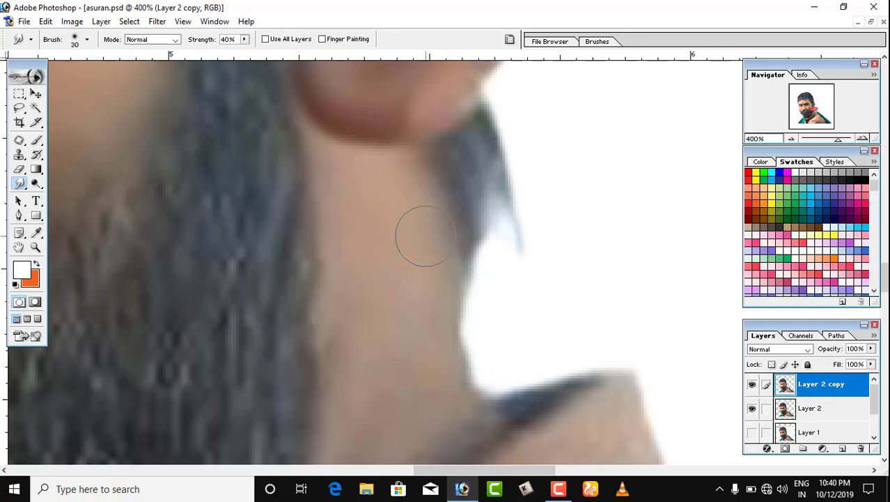
scroll(358, 299, "down", 3)
key("bracketleft")
scroll(369, 209, "down", 3)
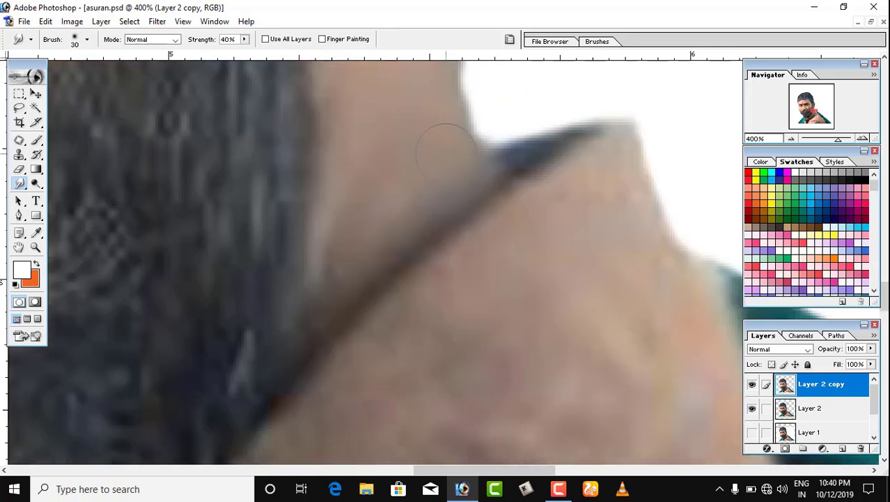
Set the Smudge brush size to 40 for the neck skin above the shirt collar
key("bracketleft")
key("bracketleft")
key("bracketright")
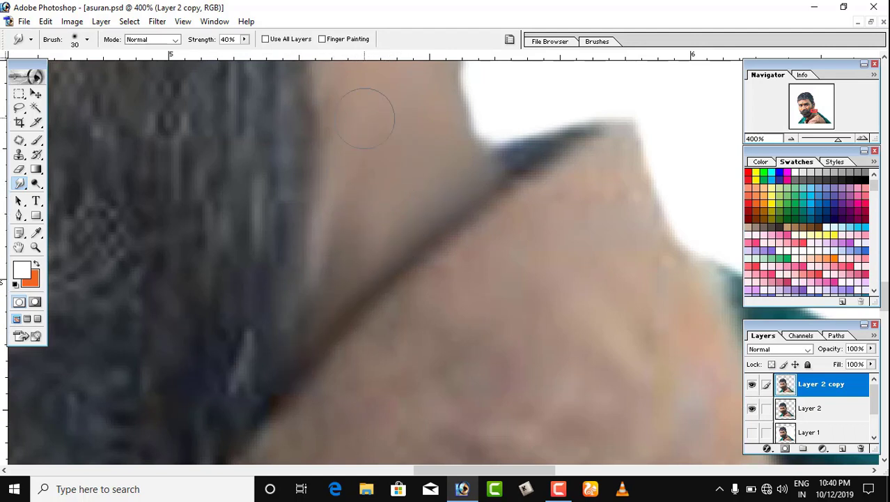
key("bracketright")
scroll(353, 209, "up", 3)
scroll(380, 139, "down", 3)
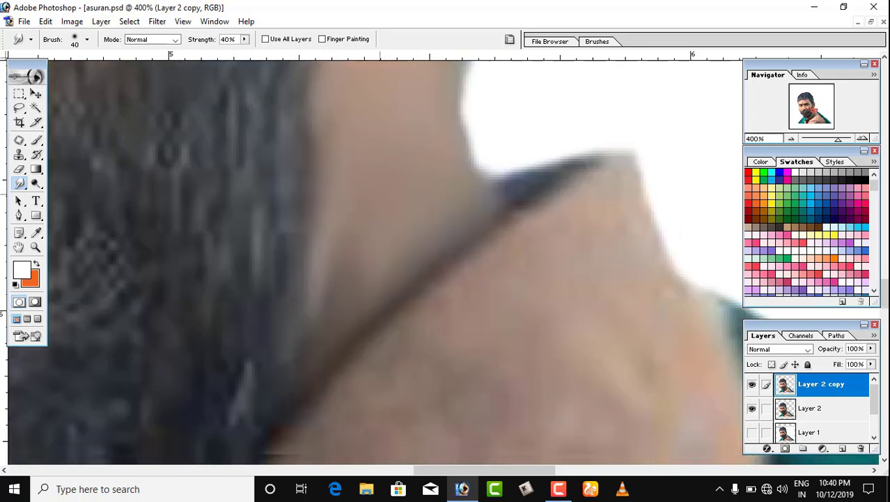
Examine the smoothed face, forehead, eyes, ear and neck, both up close and in the whole portrait
key("ctrl+minus")
key("ctrl+minus")
key("ctrl+minus")
key("ctrl+minus")
key("ctrl+minus")
key("ctrl+minus")
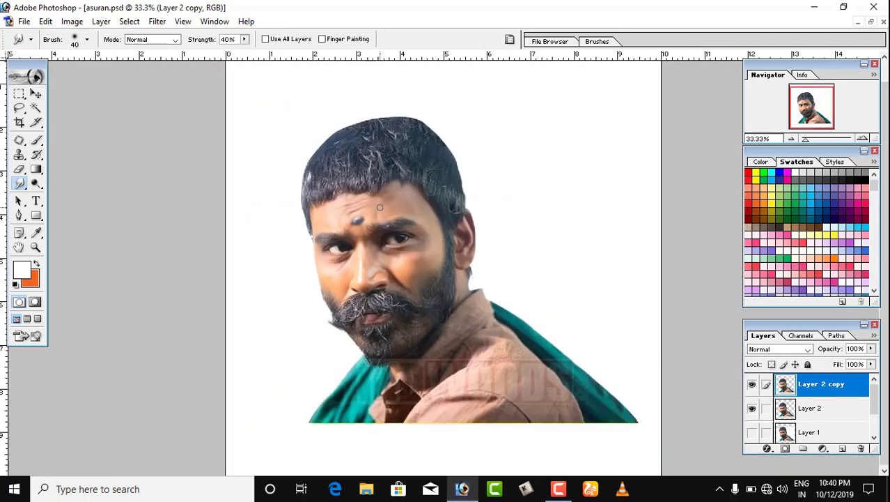
key("ctrl+plus")
key("ctrl+plus")
key("ctrl+plus")
key("ctrl+plus")
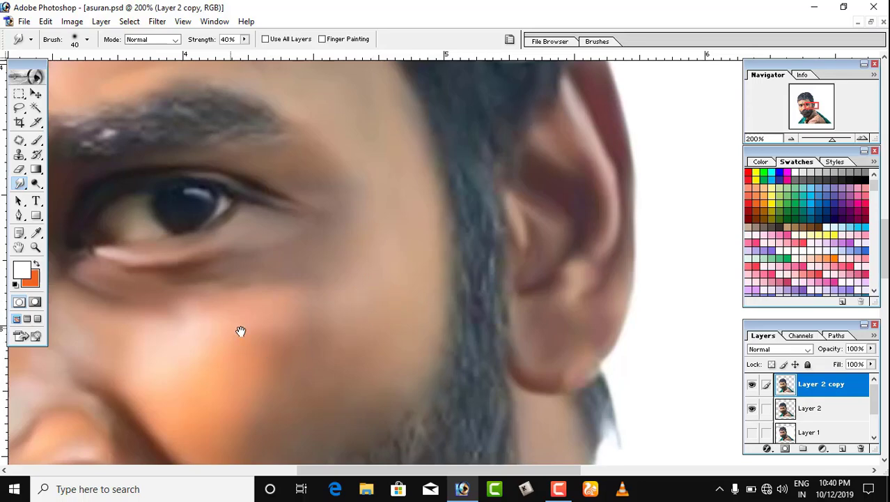
left_click_drag(241, 332, 653, 312)
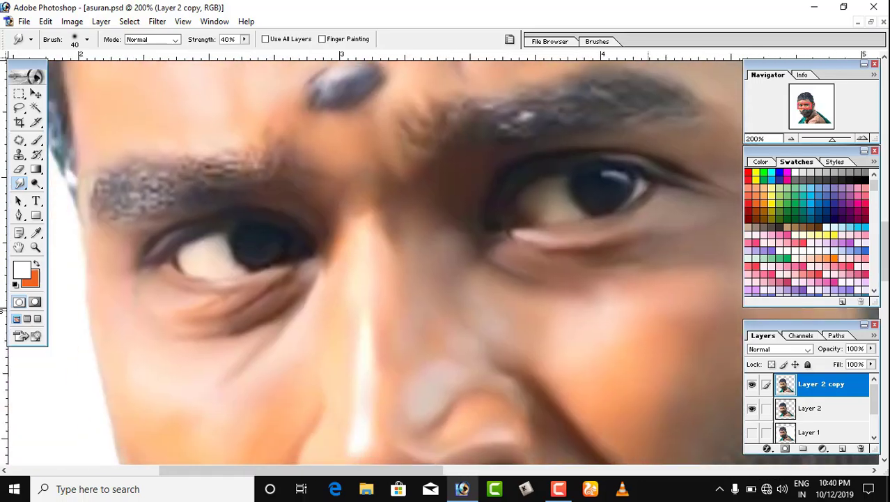
scroll(550, 283, "up", 6)
key("ctrl+minus")
key("ctrl+minus")
key("ctrl+minus")
key("ctrl+minus")
key("ctrl+minus")
key("ctrl+minus")
key("ctrl+minus")
key("ctrl+minus")
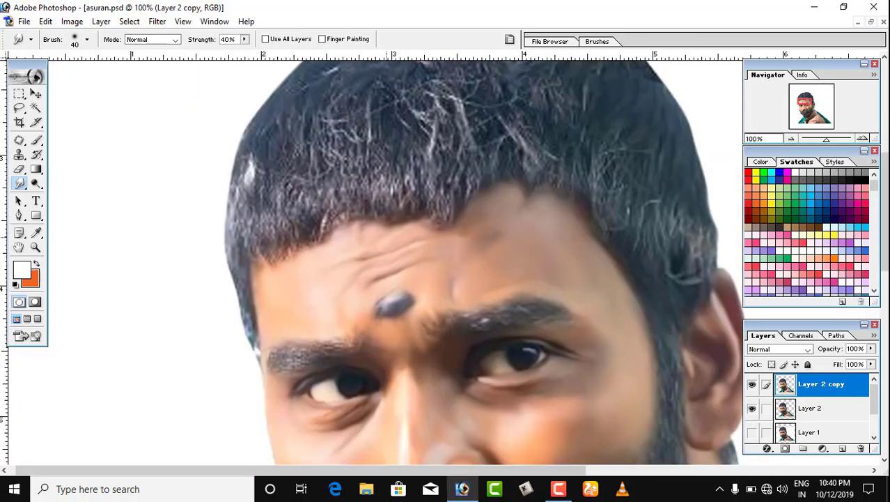
key("ctrl+plus")
key("ctrl+plus")
key("ctrl+plus")
key("ctrl+plus")
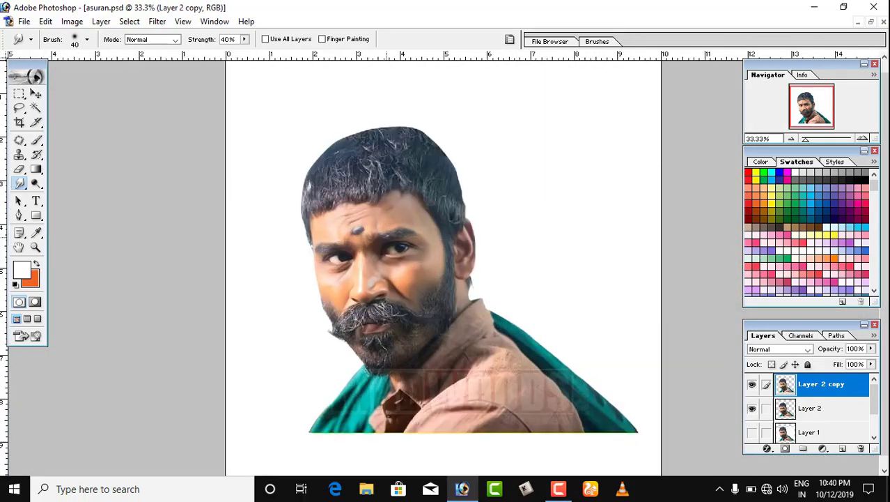